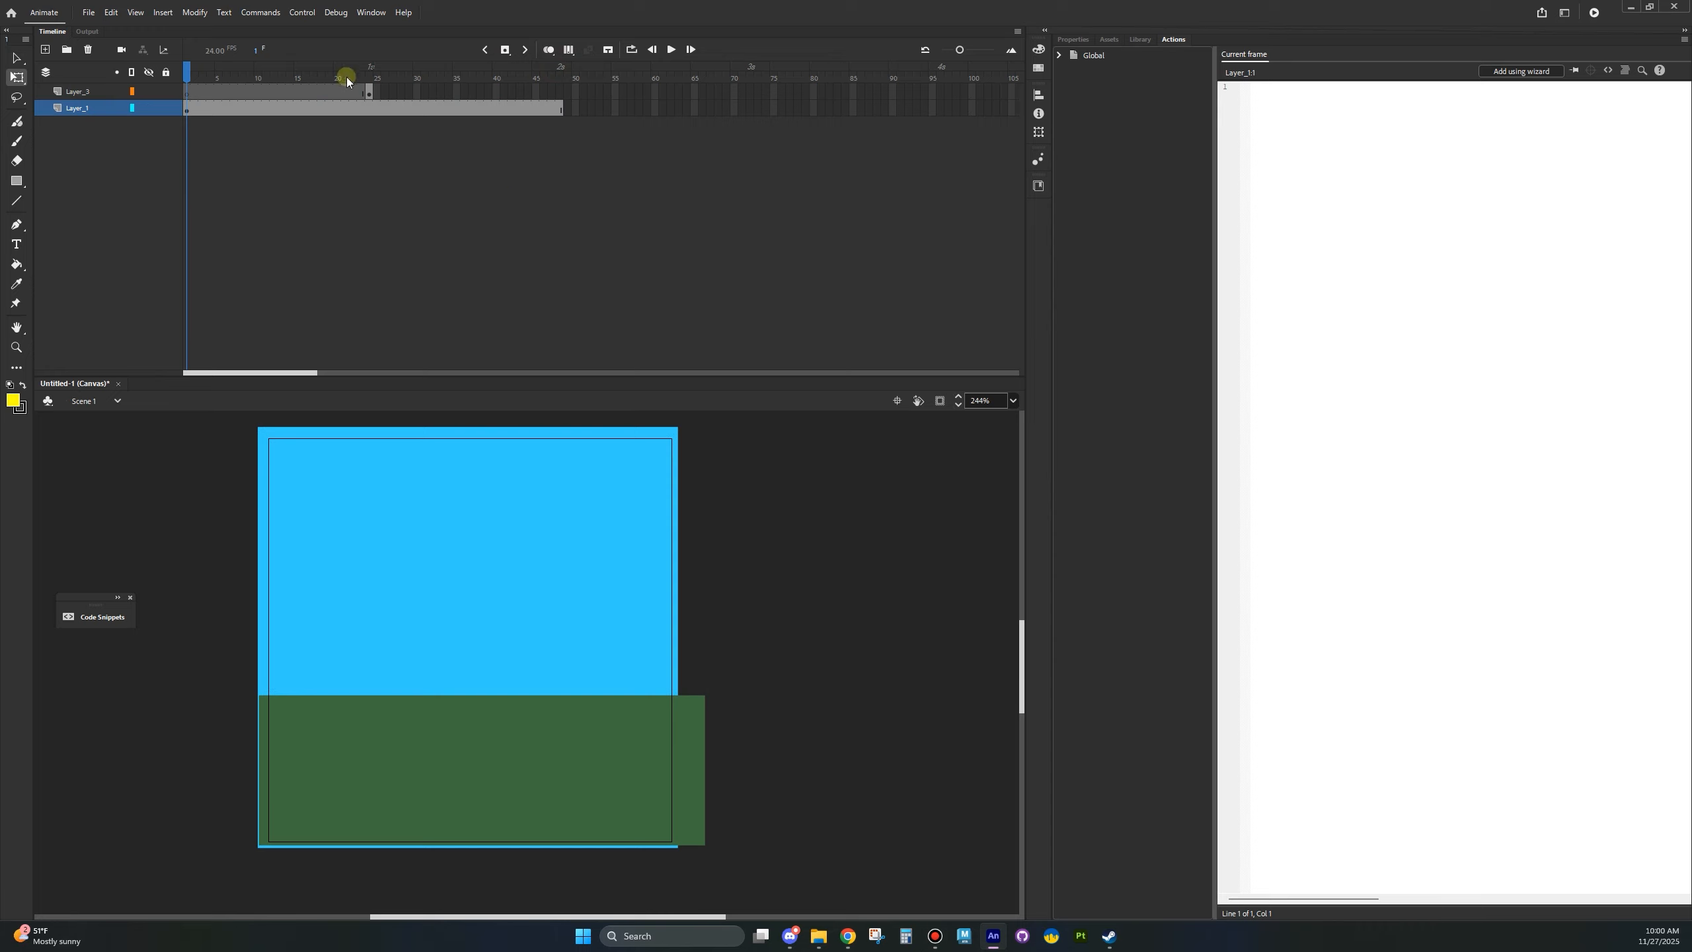
# - Play the timeline from frame 1, and return the playhead to frame 24 to inspect the yellow rectangle
pyautogui.moveTo(355, 77); pyautogui.dragTo(171, 83)
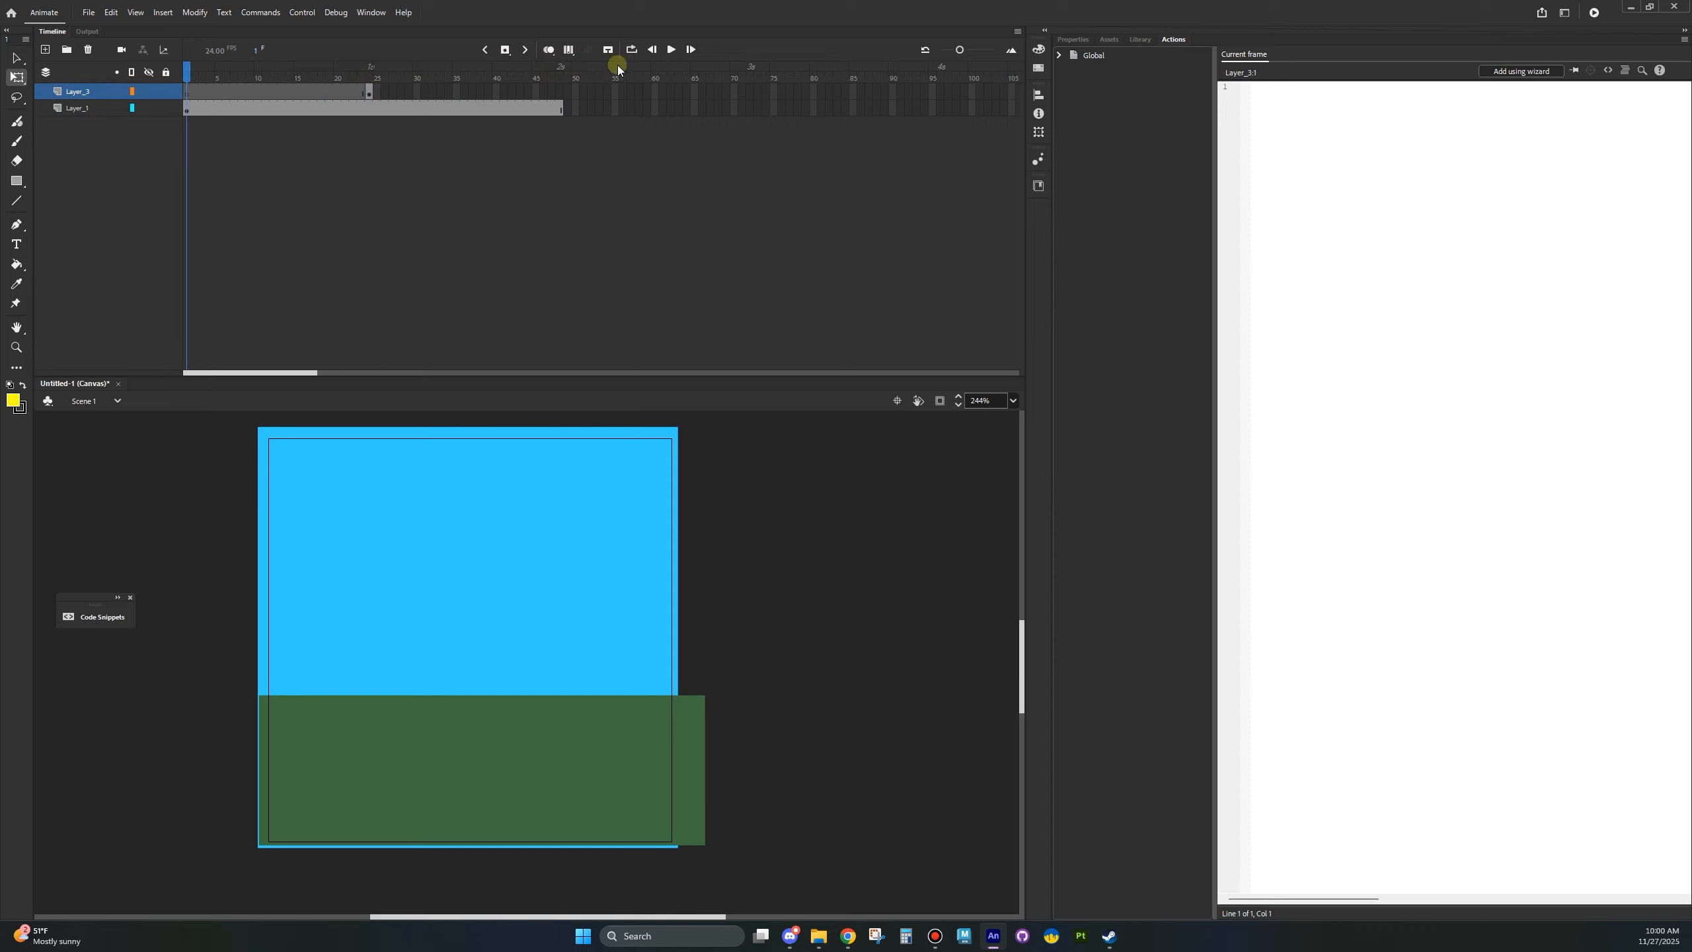
pyautogui.click(673, 49)
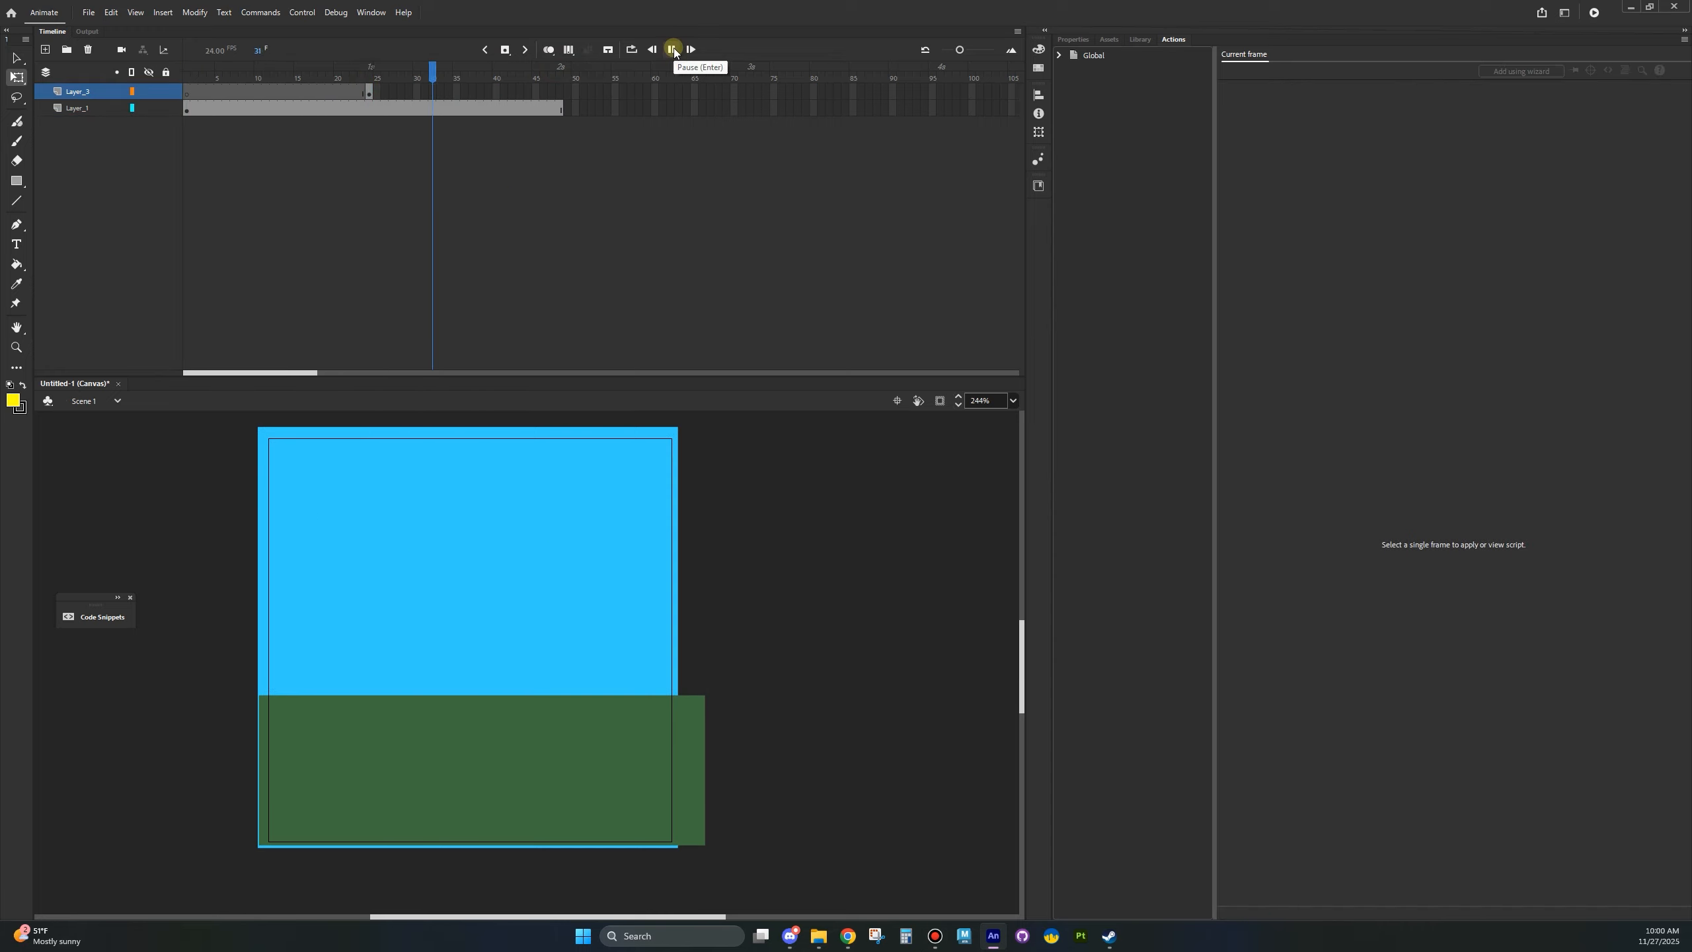
pyautogui.moveTo(552, 69); pyautogui.dragTo(371, 70)
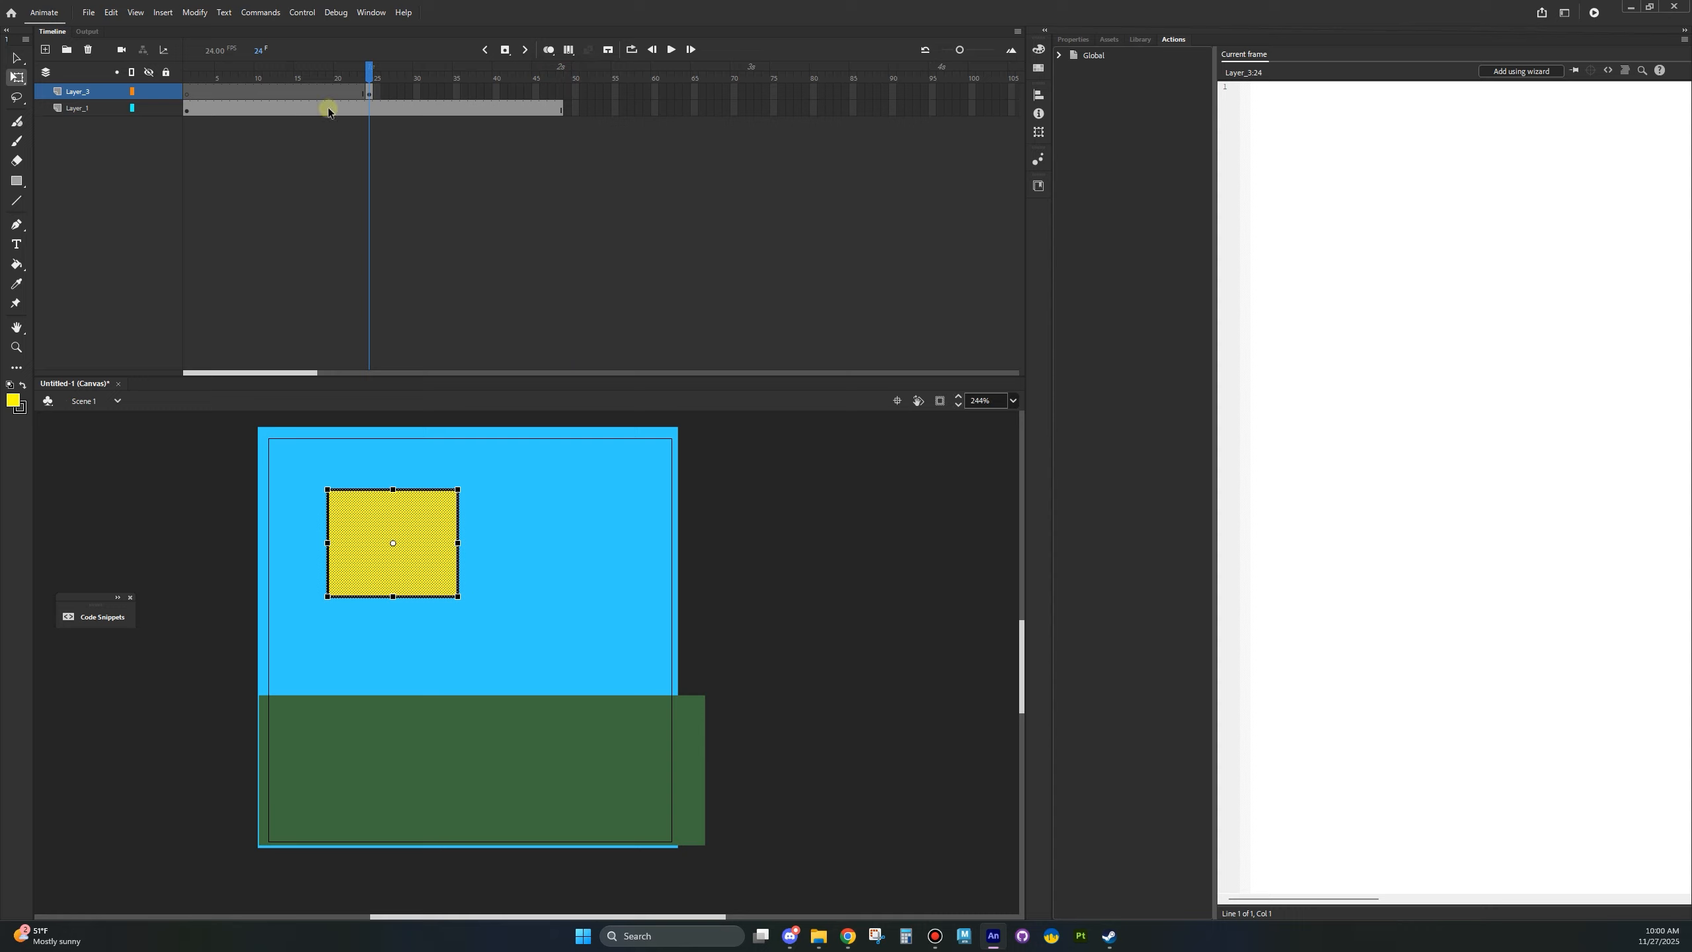
pyautogui.moveTo(368, 71)
pyautogui.mouseDown()
pyautogui.moveTo(312, 71)
pyautogui.moveTo(371, 77)
pyautogui.mouseUp()
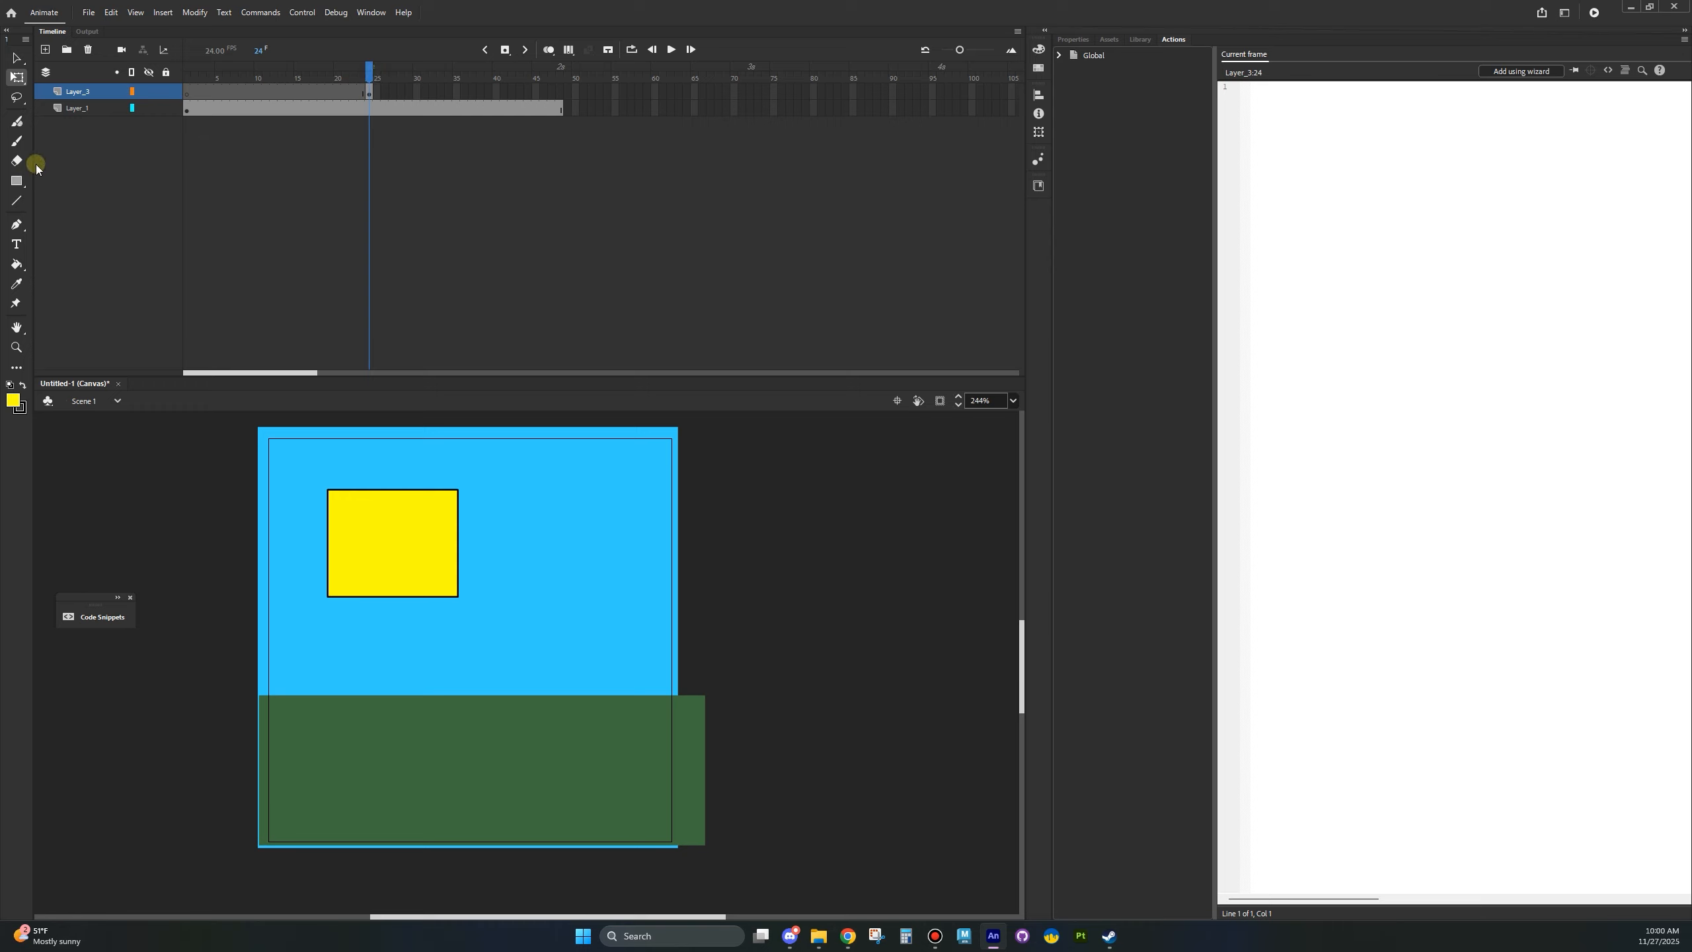
# - Add the HTML5 Canvas Timeline Navigation snippet "Stop at this Frame" at frame 24
pyautogui.click(1614, 69)
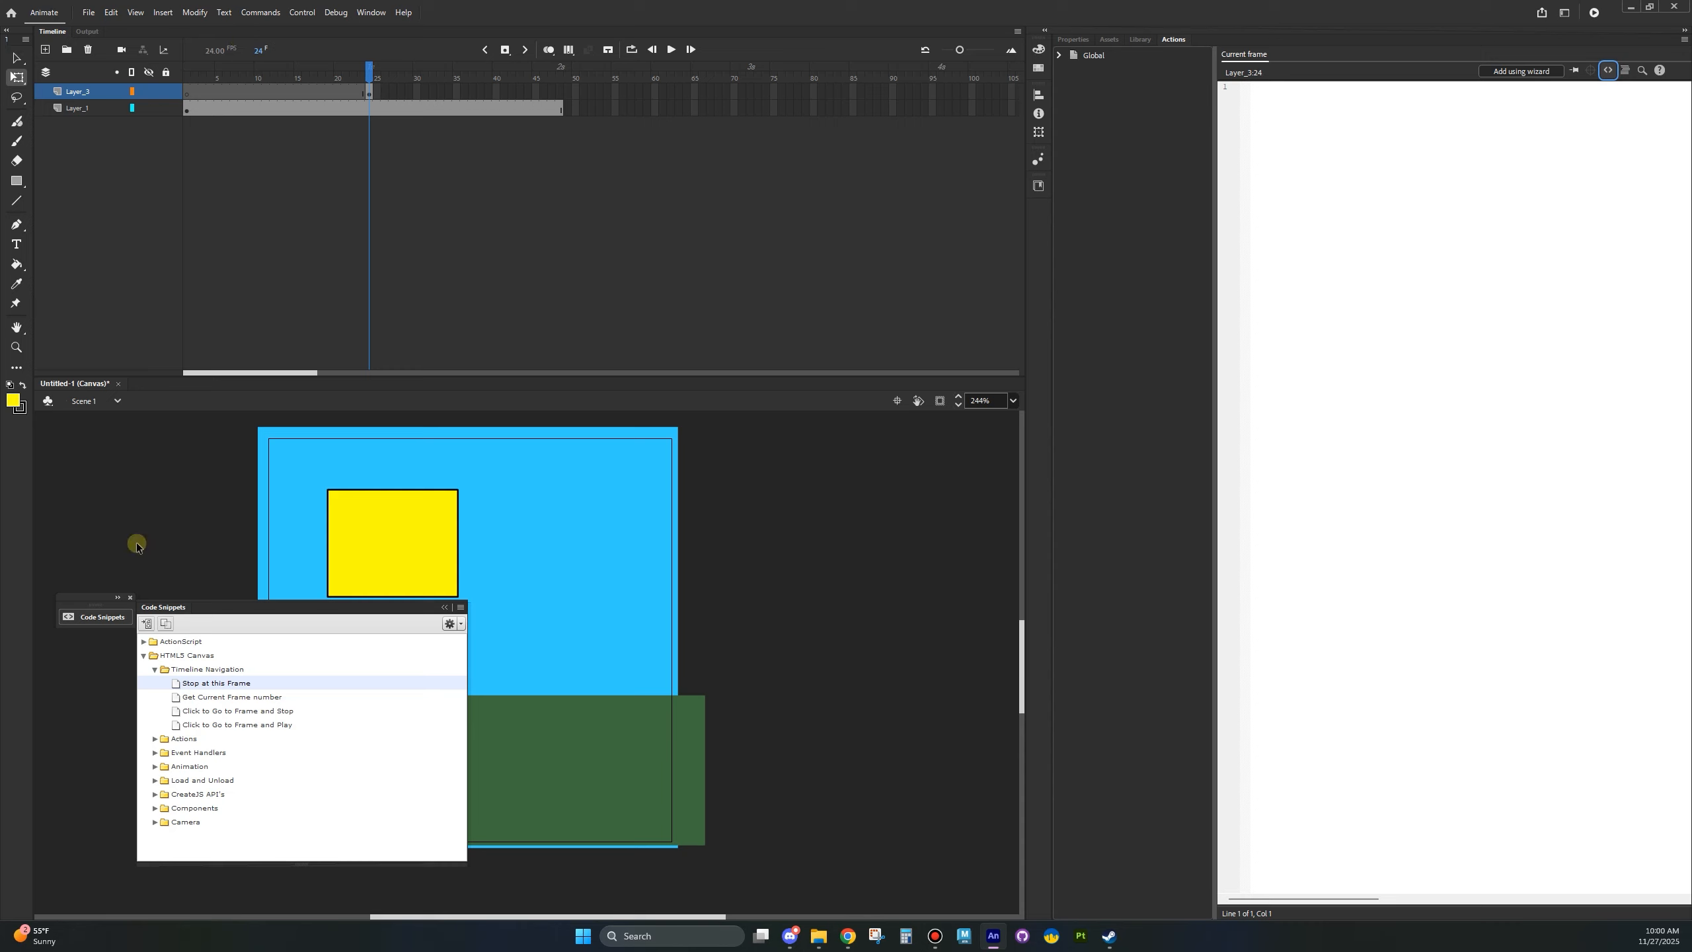
pyautogui.doubleClick(223, 683)
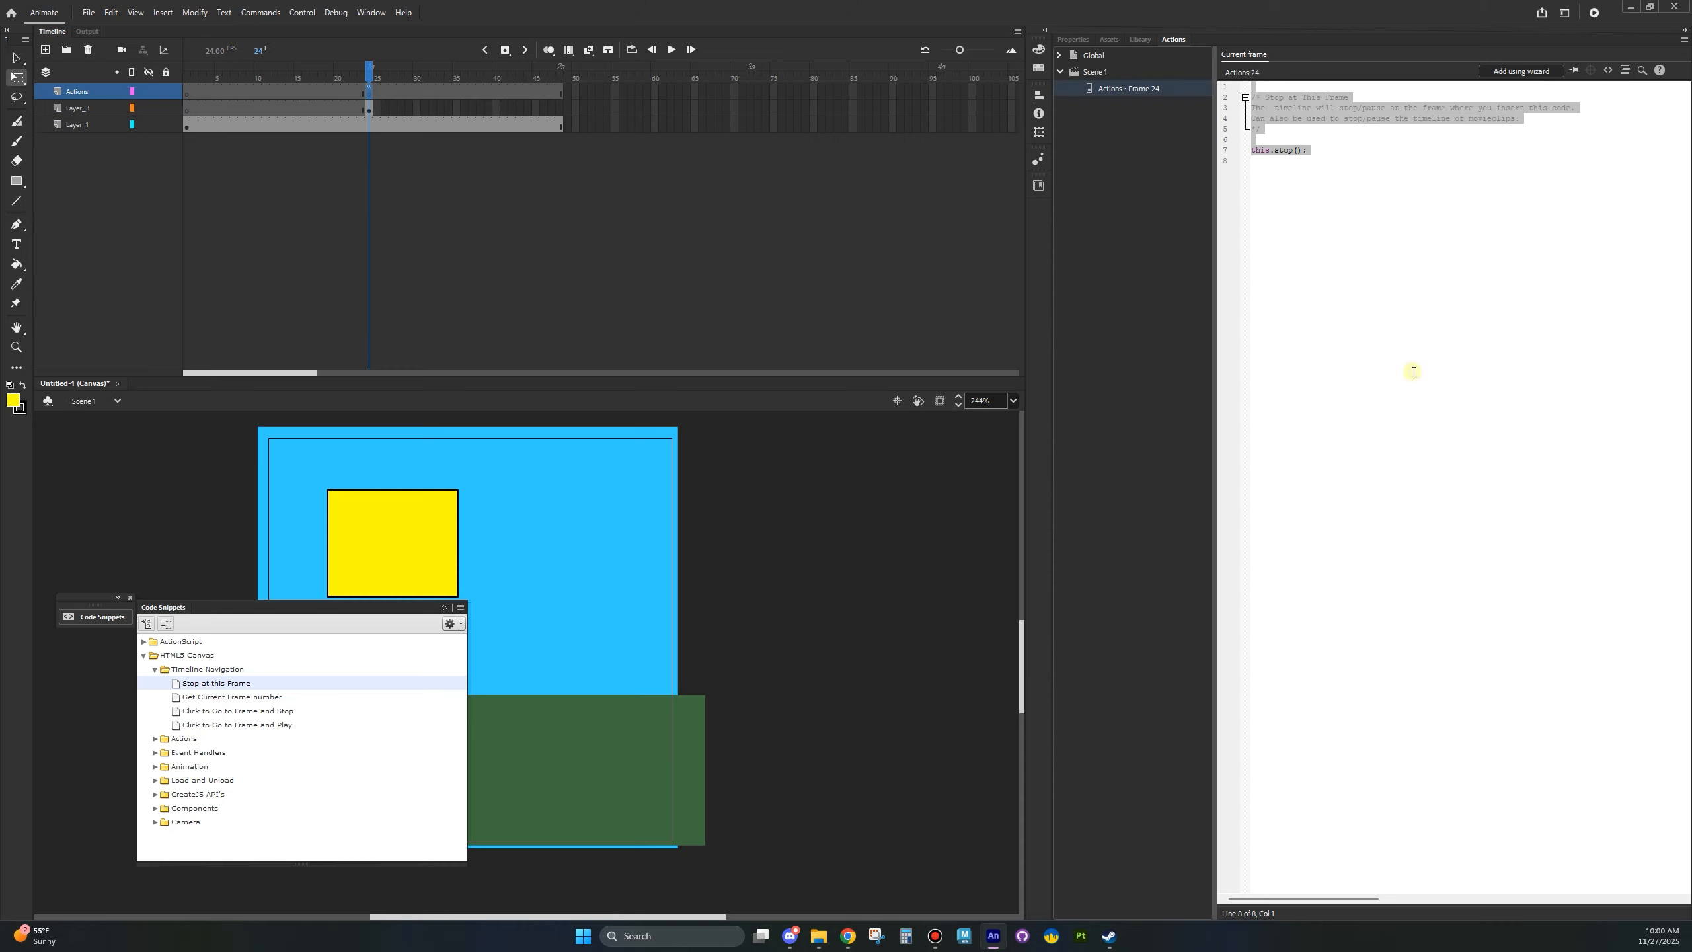
pyautogui.click(1433, 252)
pyautogui.click(1300, 289)
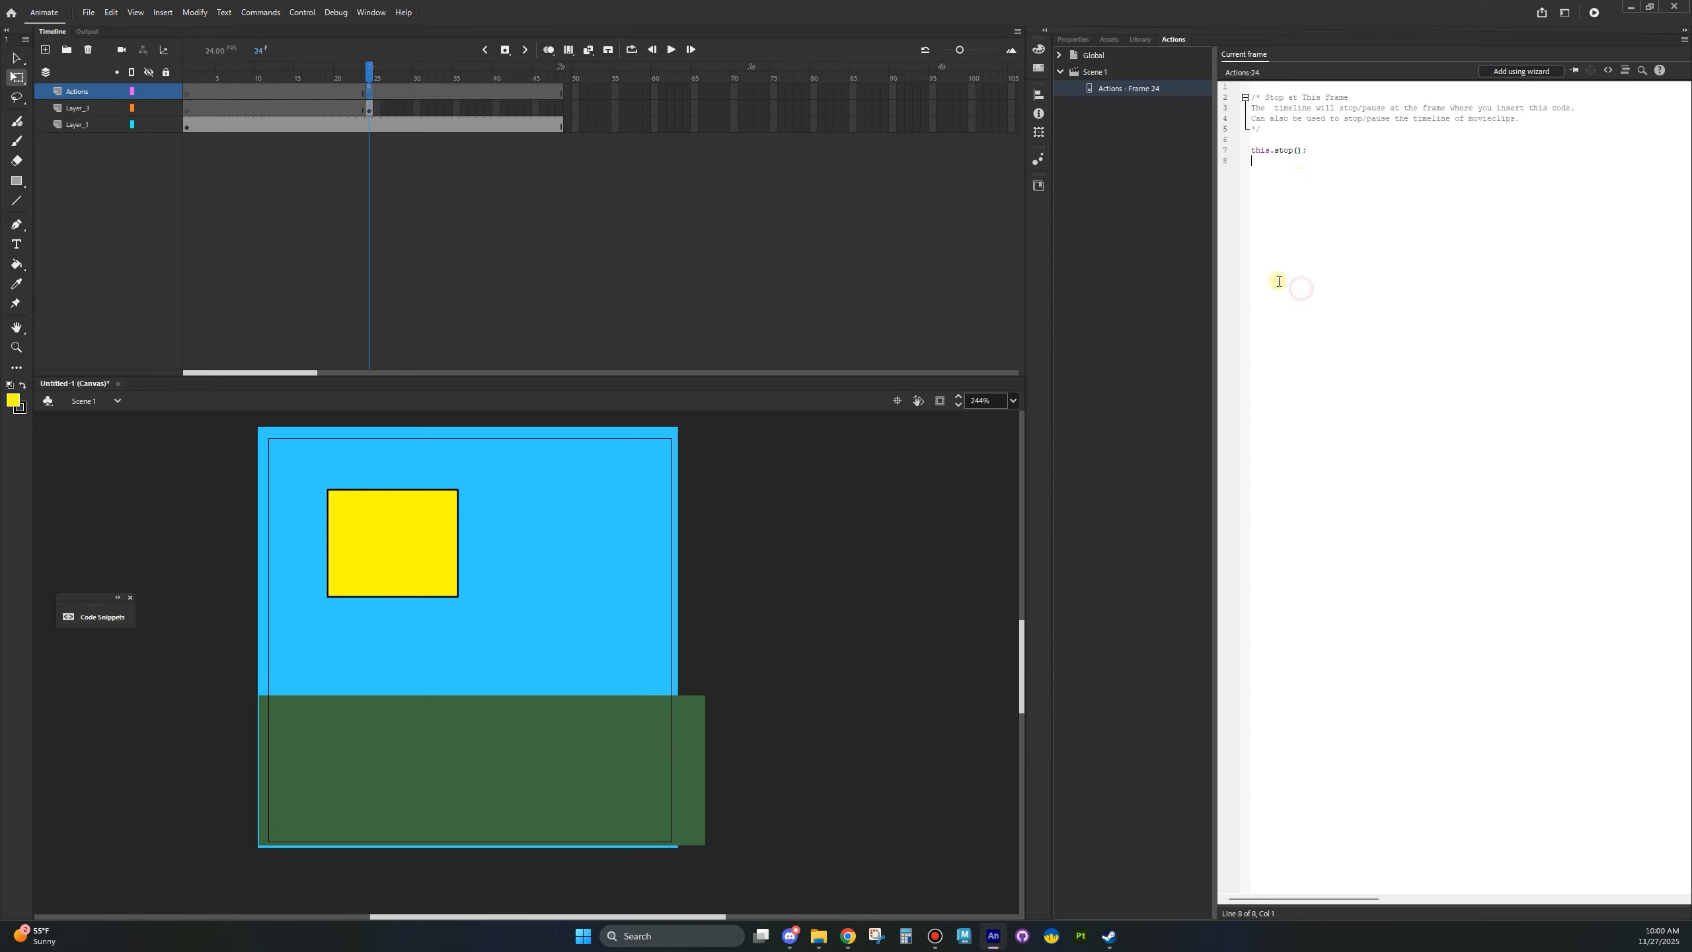
# - Preview the timeline from frame 1 with the stop code in place, and return to frame 24
pyautogui.moveTo(368, 85); pyautogui.dragTo(187, 75)
pyautogui.click(671, 49)
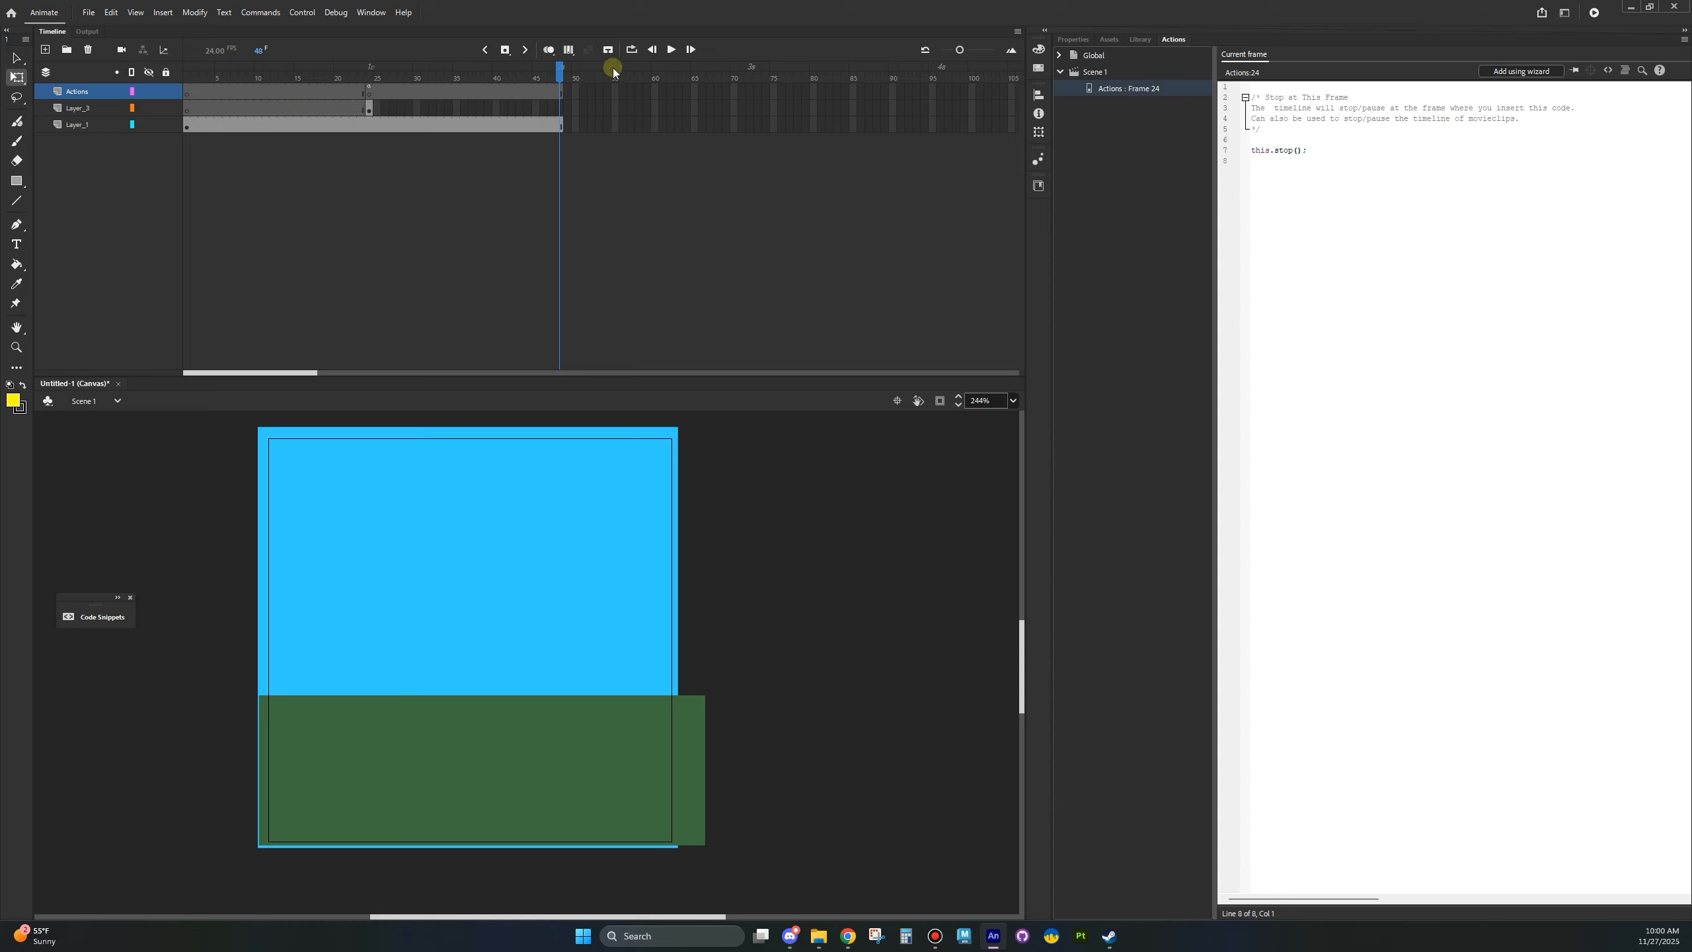
pyautogui.moveTo(559, 72); pyautogui.dragTo(369, 84)
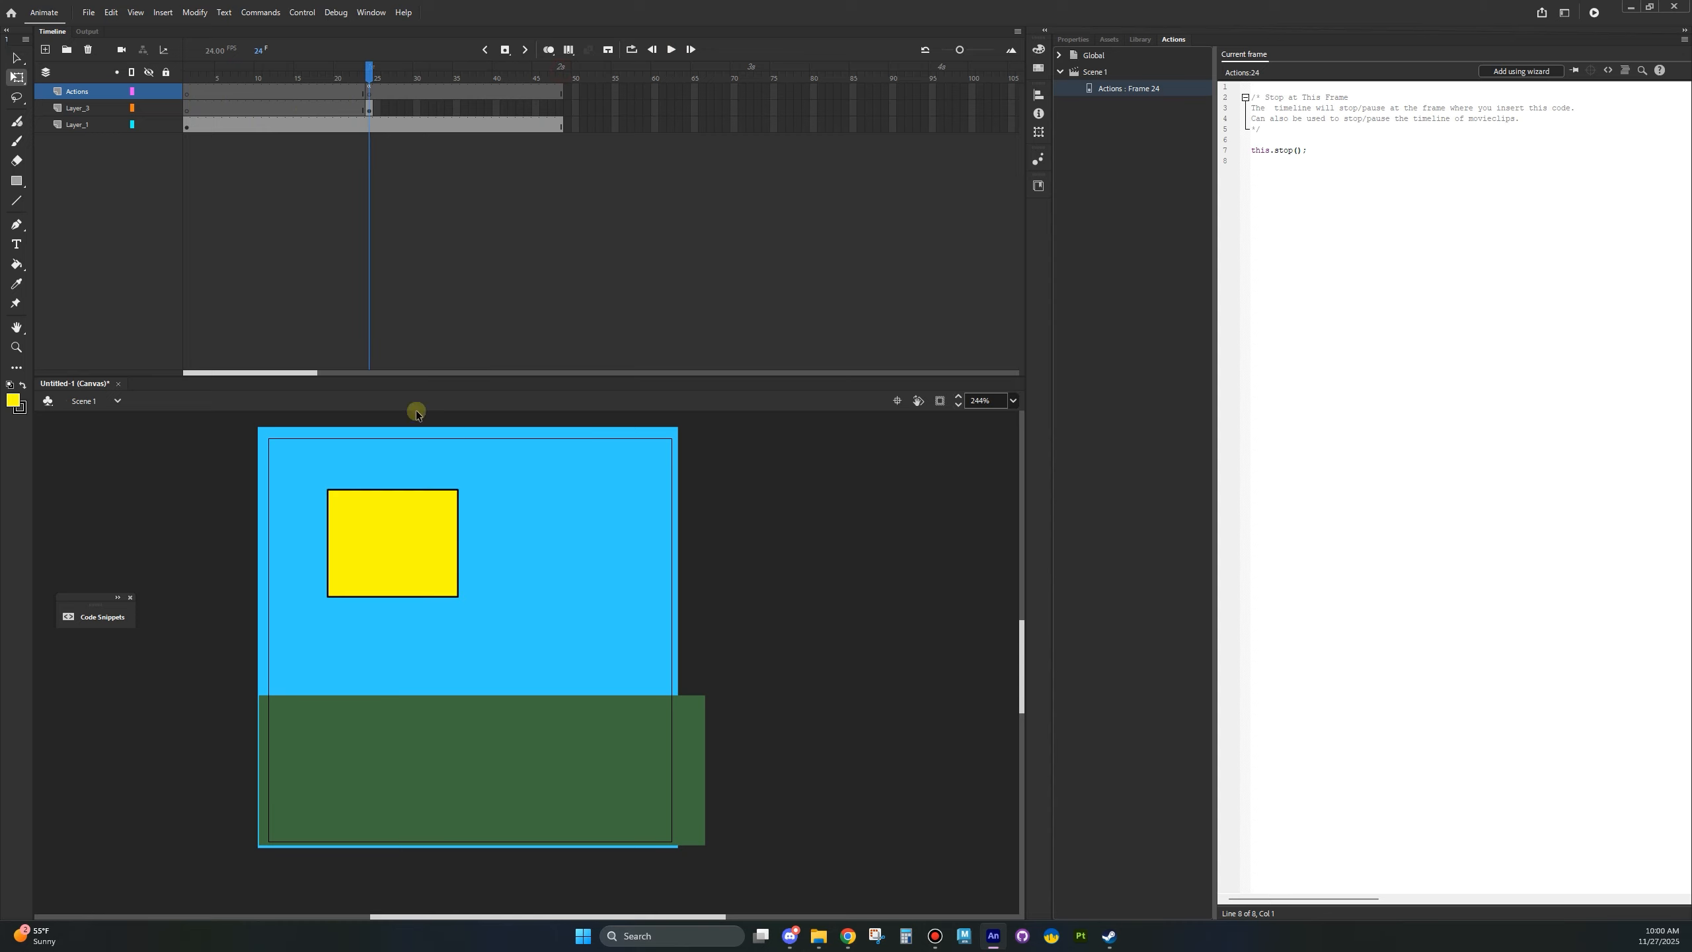
# - Convert the yellow rectangle and its outline to a Button symbol named start_btn
pyautogui.click(458, 532)
pyautogui.click(402, 534)
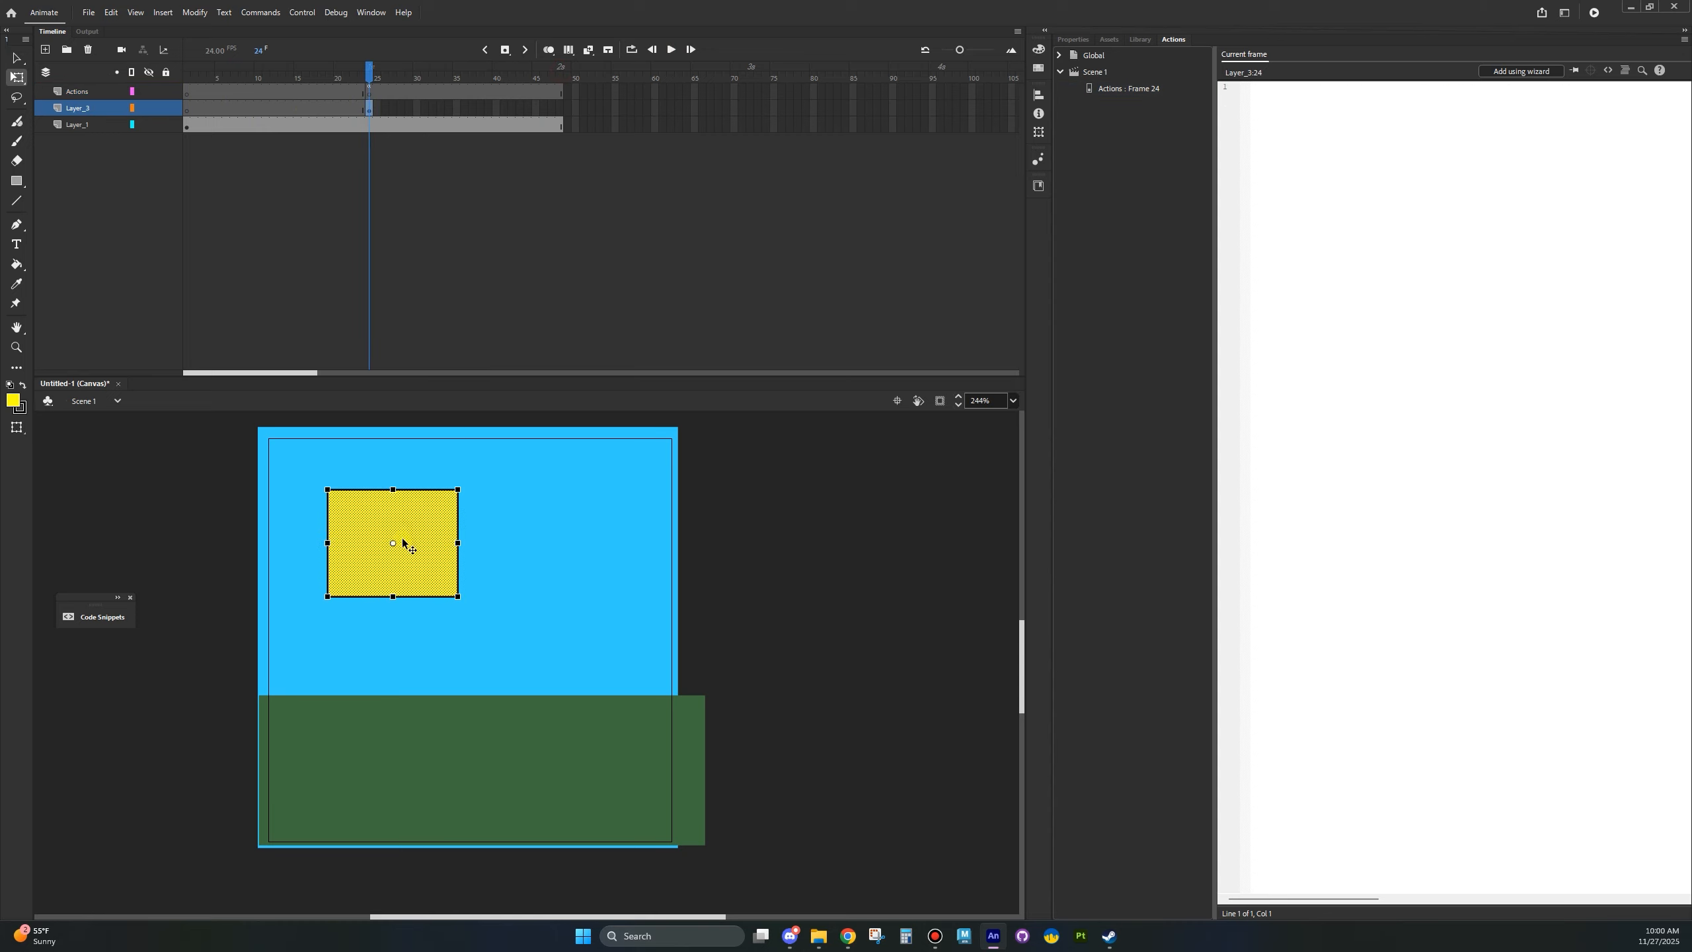
pyautogui.doubleClick(415, 538)
pyautogui.rightClick(443, 554)
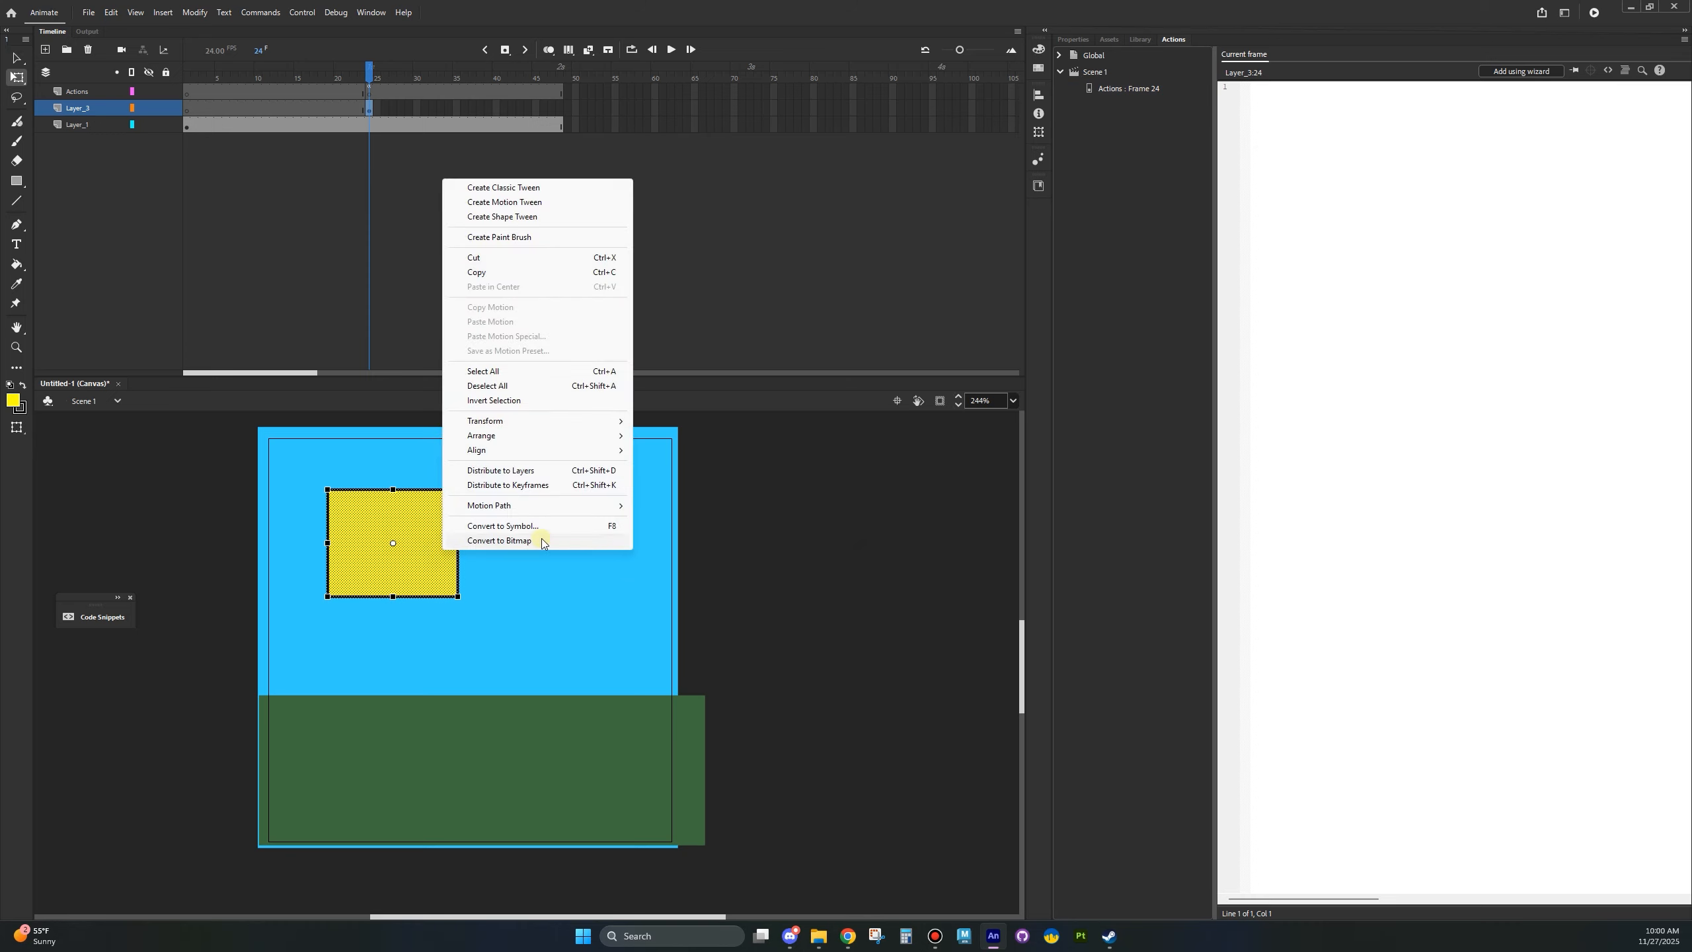
pyautogui.click(520, 526)
pyautogui.write('start')
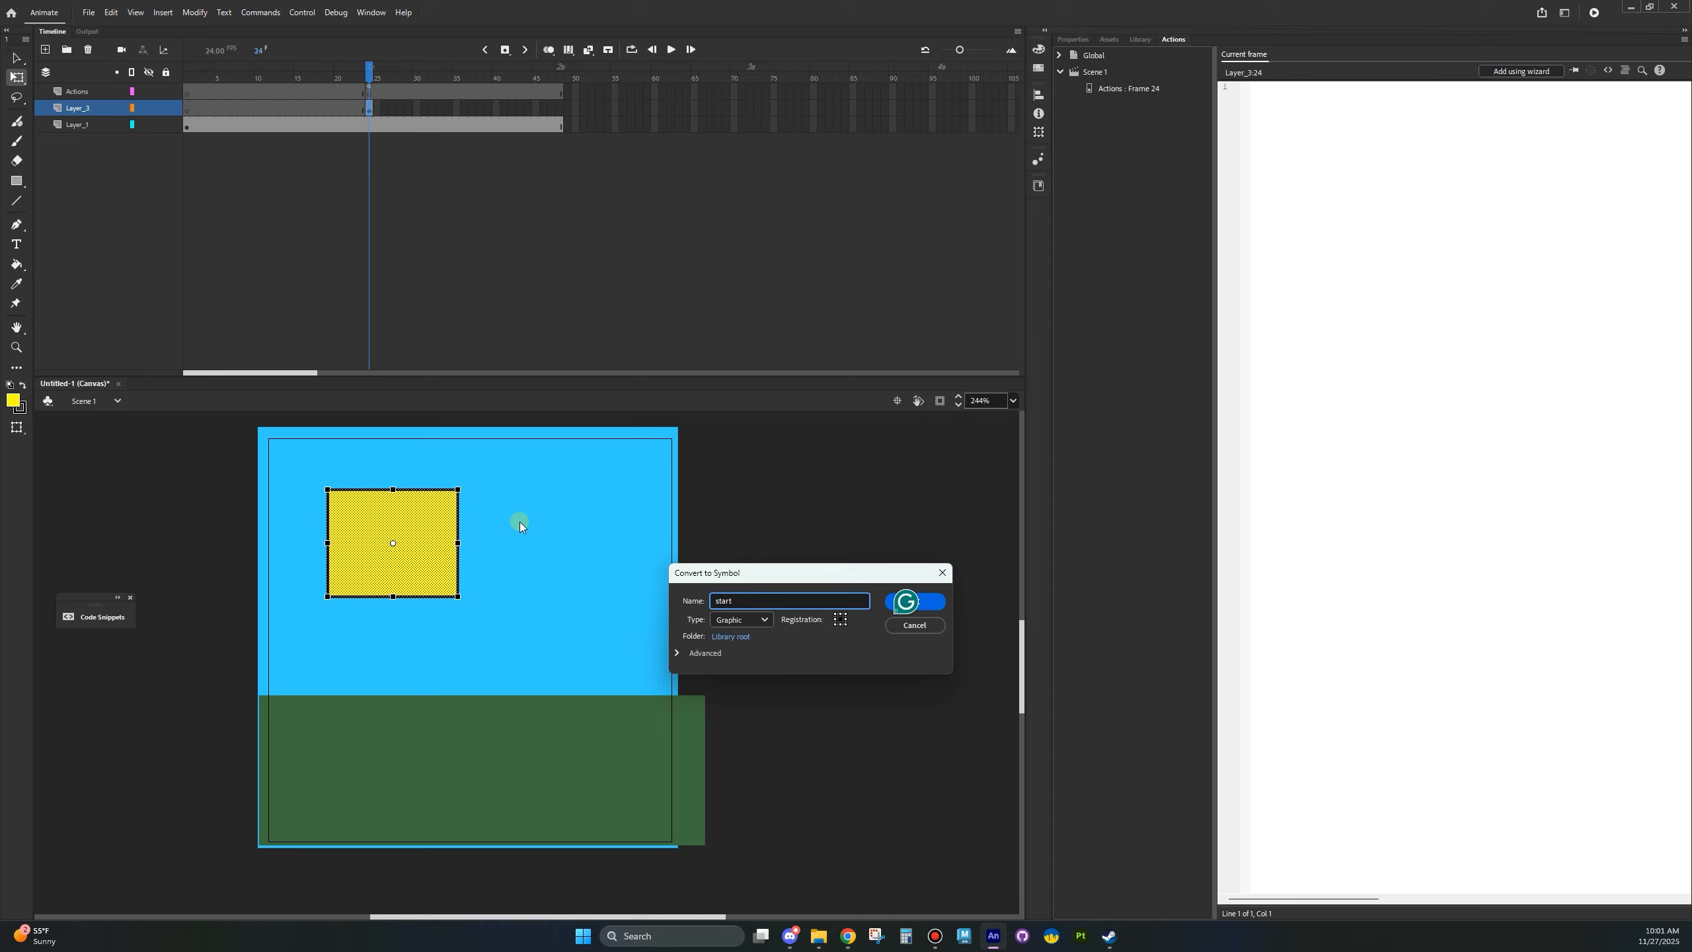
pyautogui.click(743, 620)
pyautogui.click(736, 653)
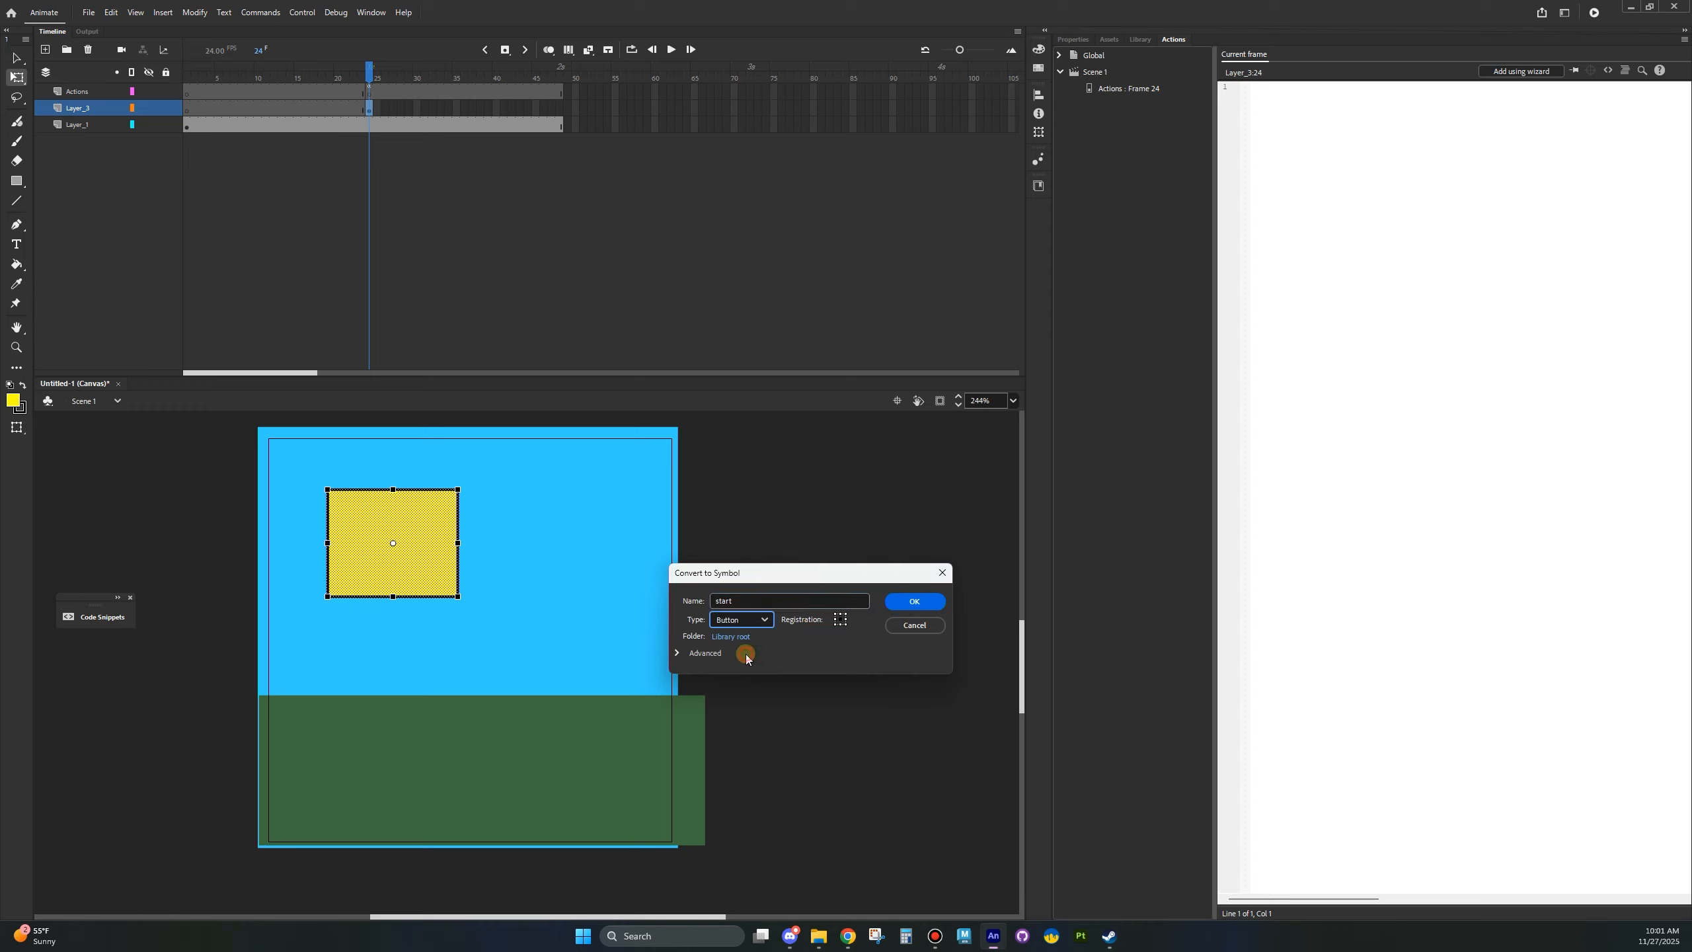
pyautogui.click(752, 600)
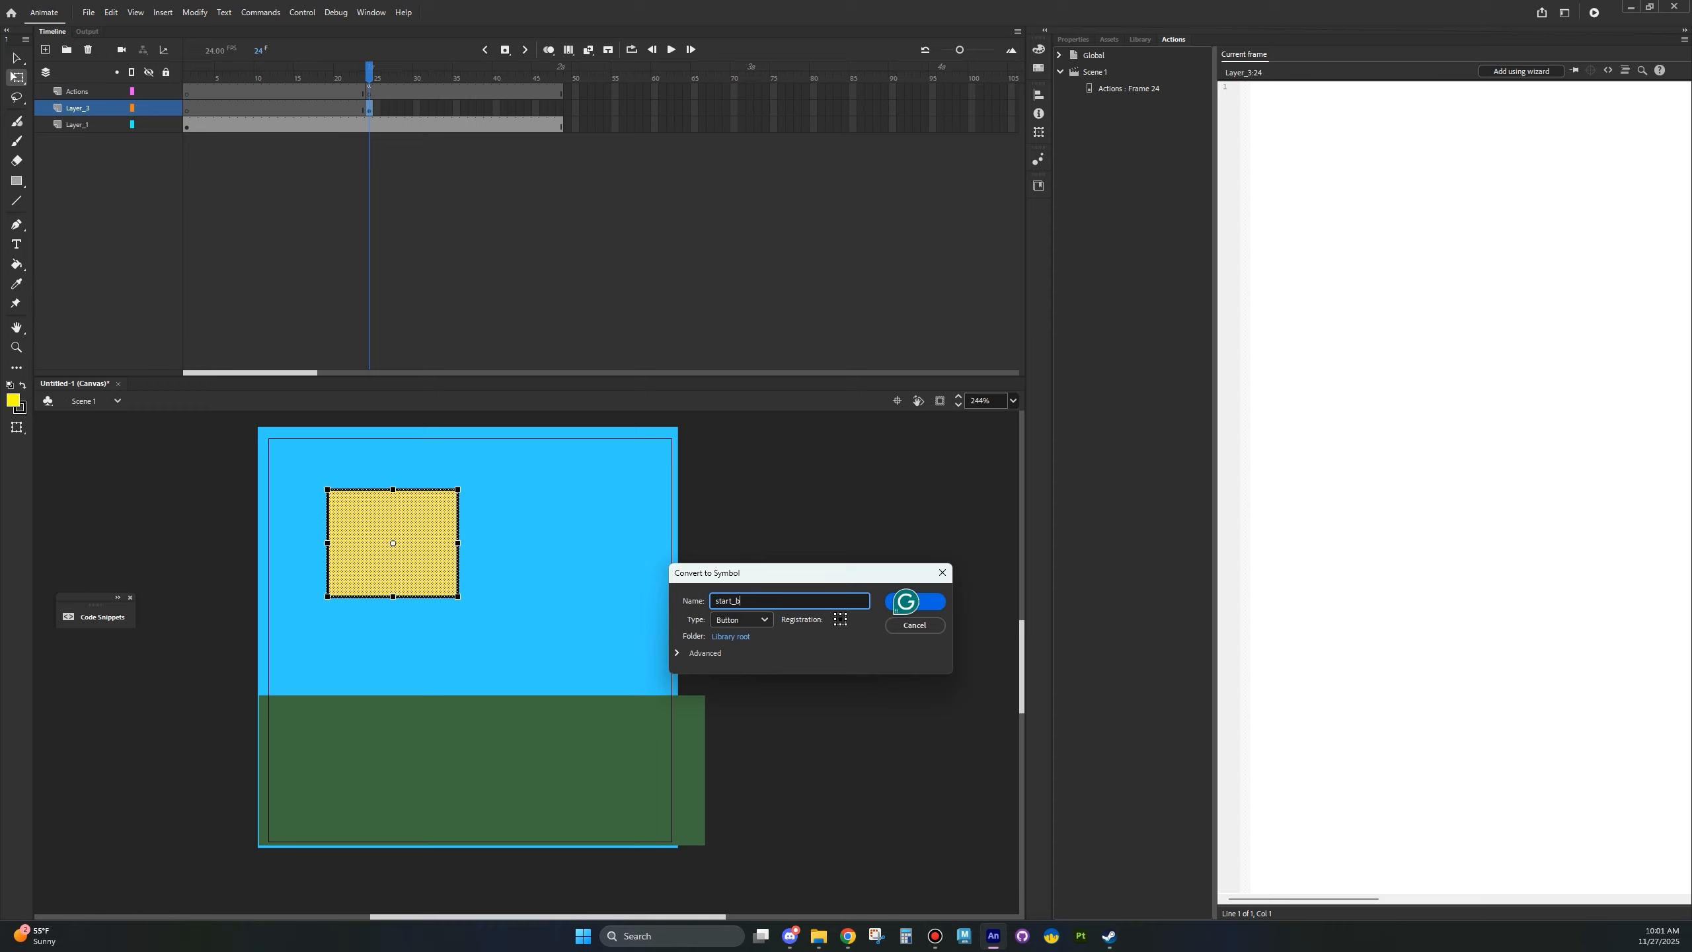
pyautogui.click(908, 602)
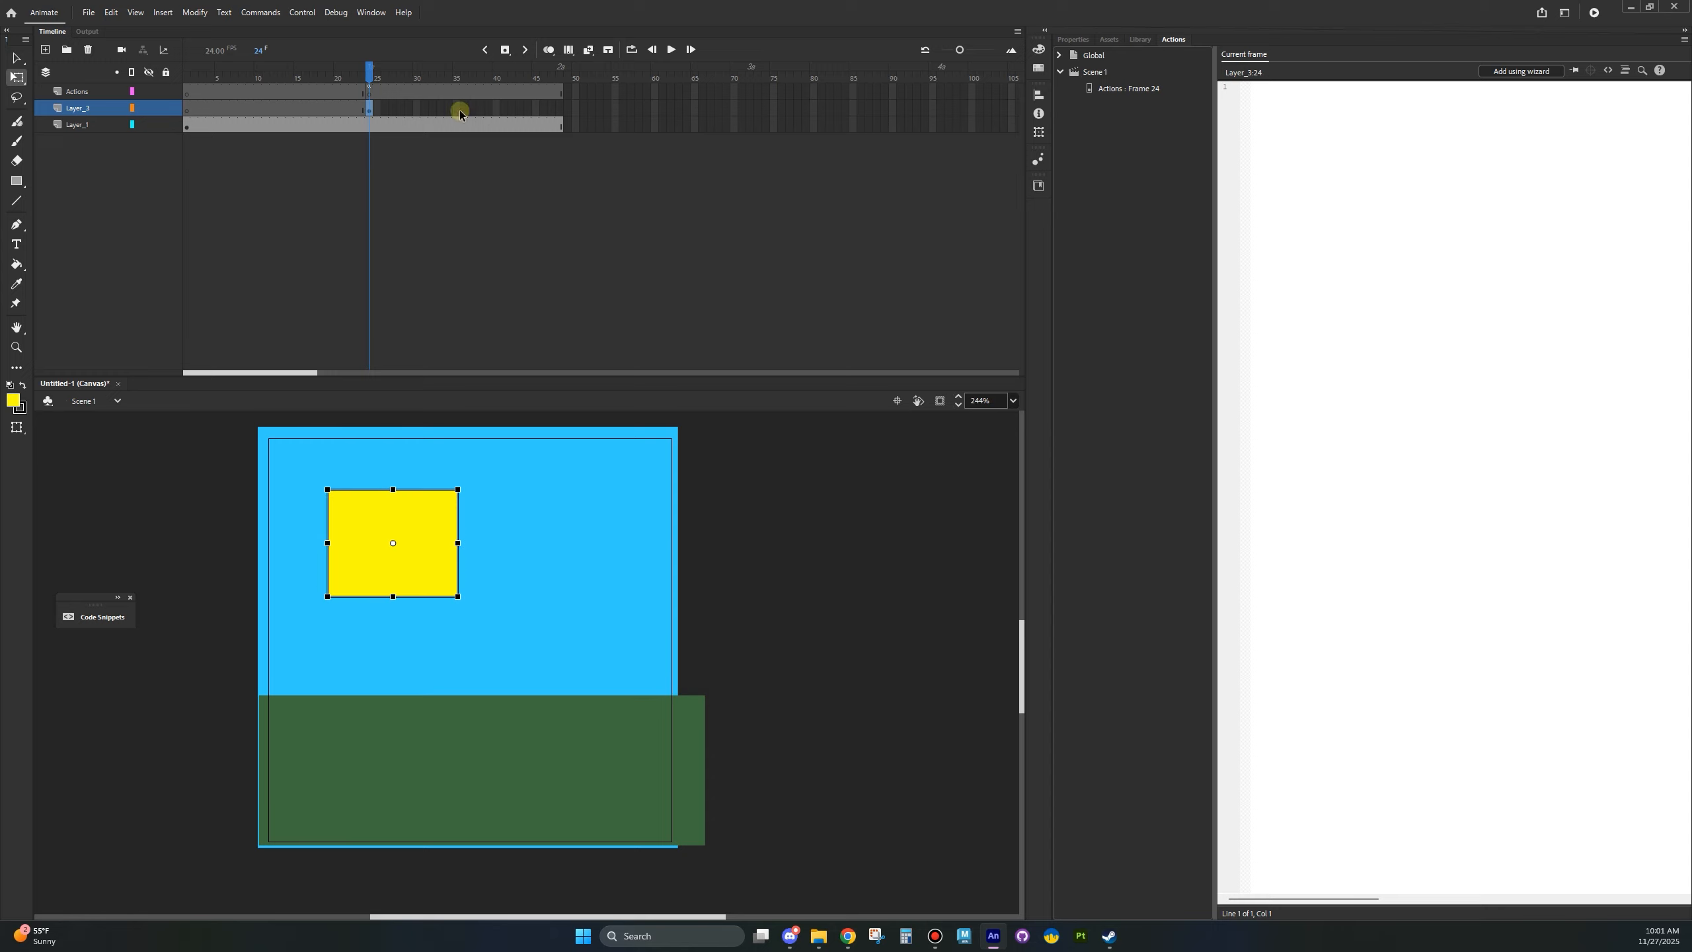
# - Add the "Click to Go to Frame and Play" snippet to the yellow button, and set its gotoAndPlay frame to 24
pyautogui.moveTo(371, 82)
pyautogui.mouseDown()
pyautogui.moveTo(353, 80)
pyautogui.moveTo(373, 80)
pyautogui.mouseUp()
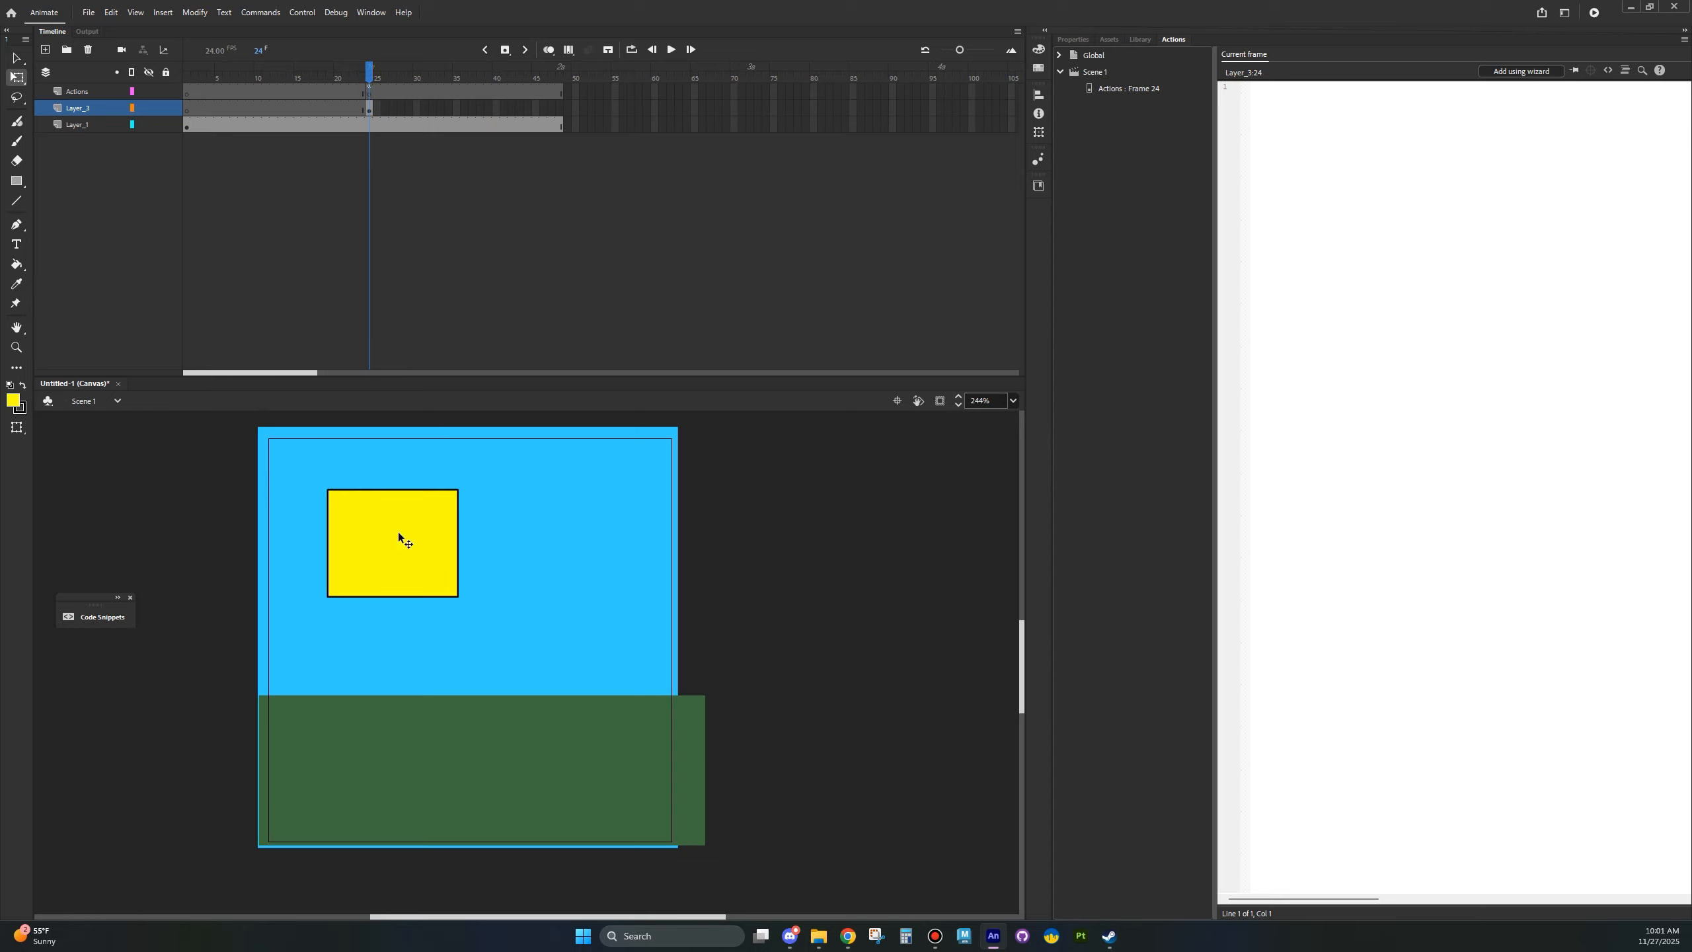
pyautogui.click(429, 578)
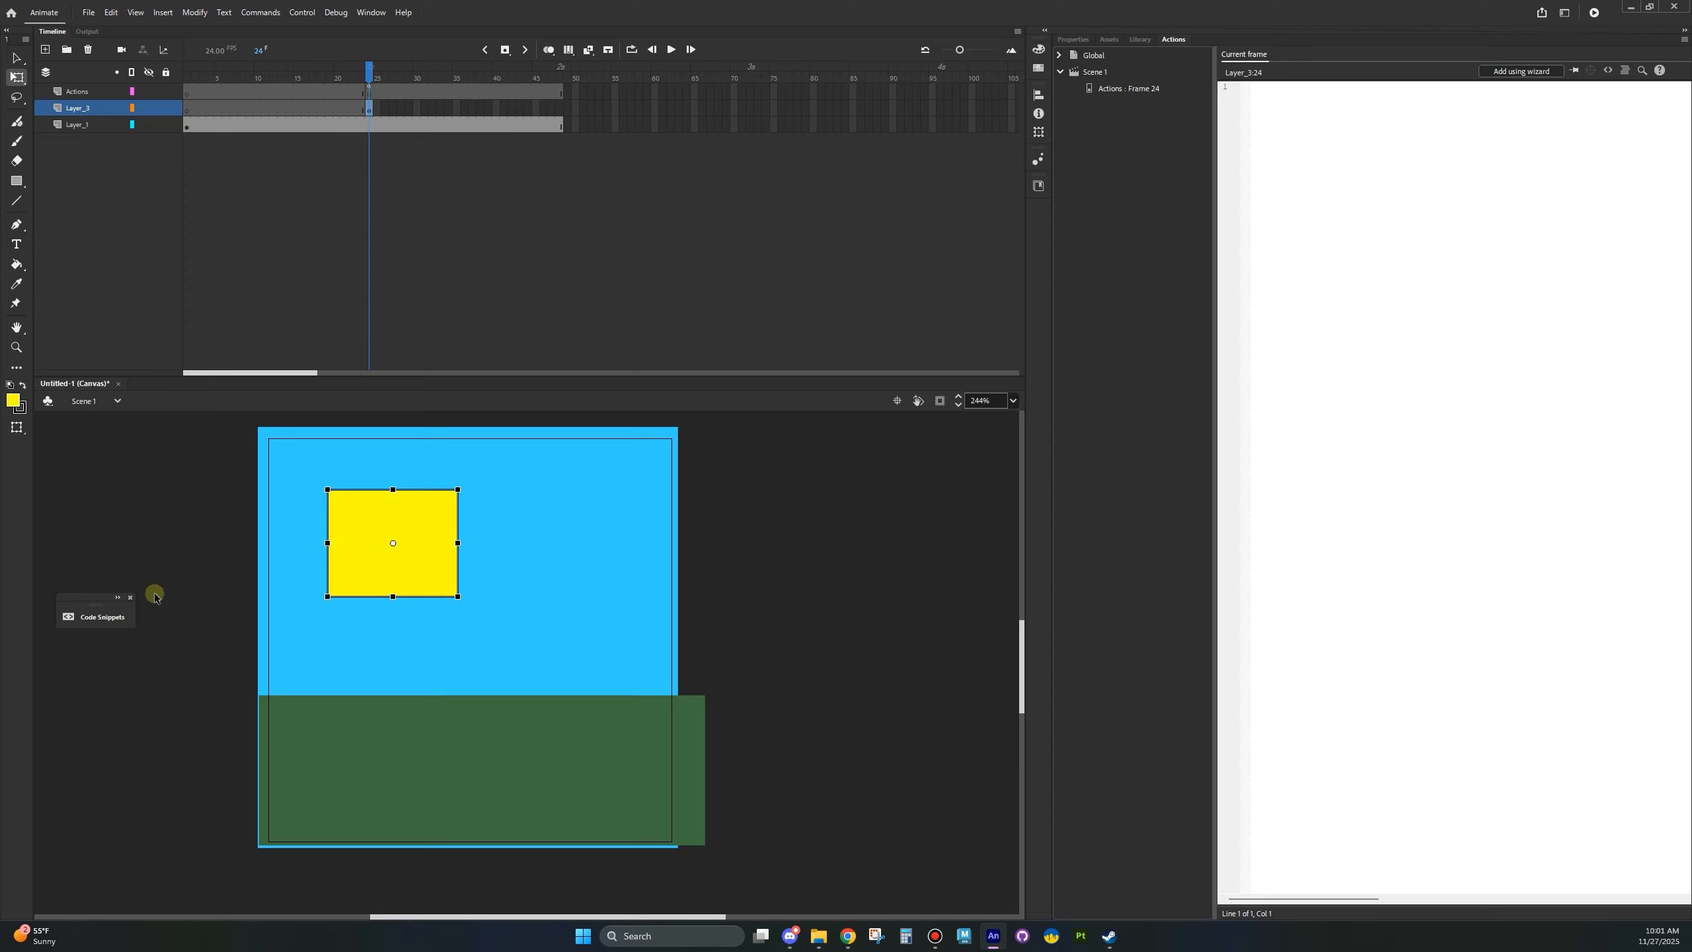
pyautogui.click(101, 624)
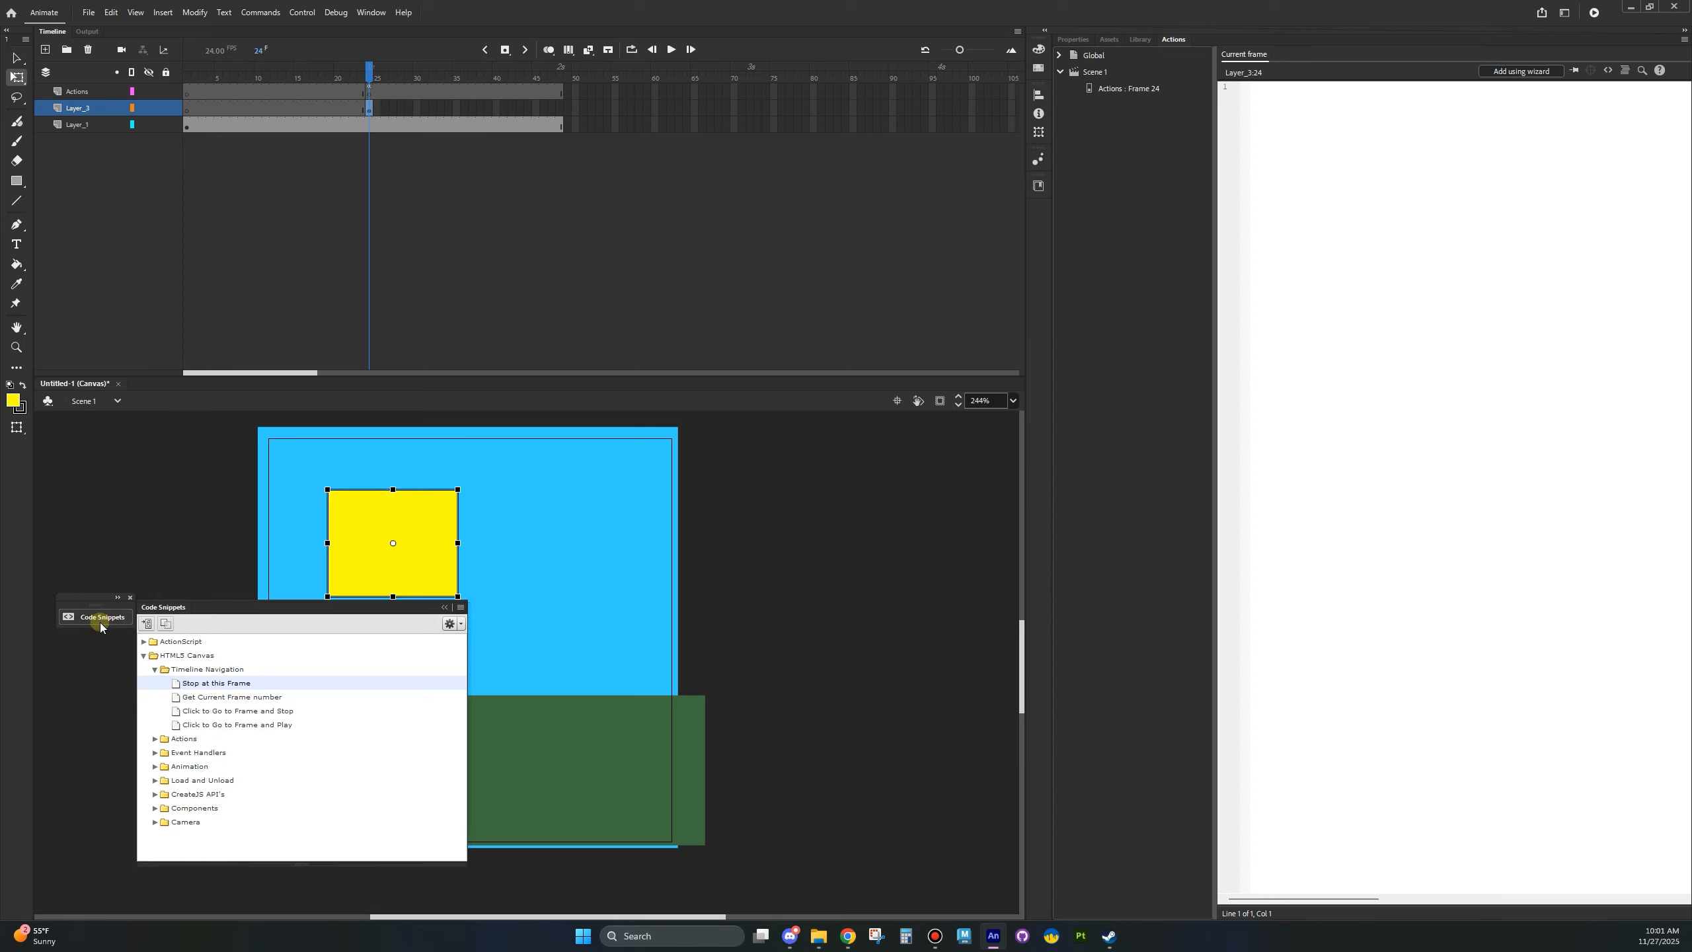
pyautogui.doubleClick(246, 725)
pyautogui.click(1330, 513)
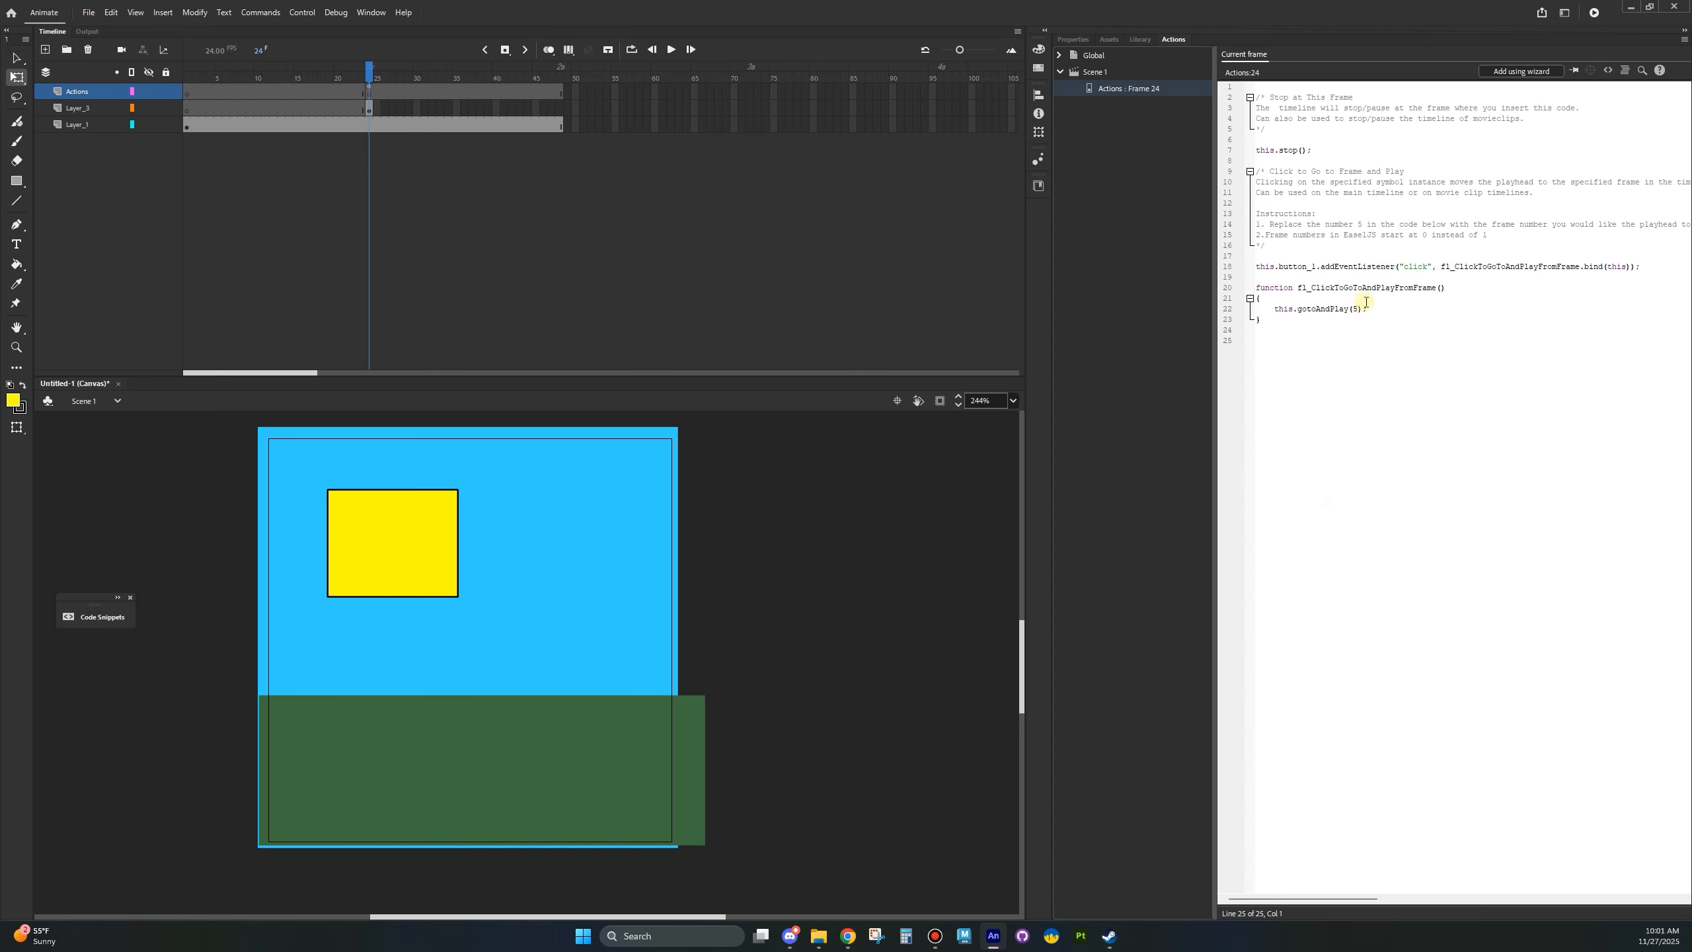
pyautogui.moveTo(369, 67); pyautogui.dragTo(376, 67)
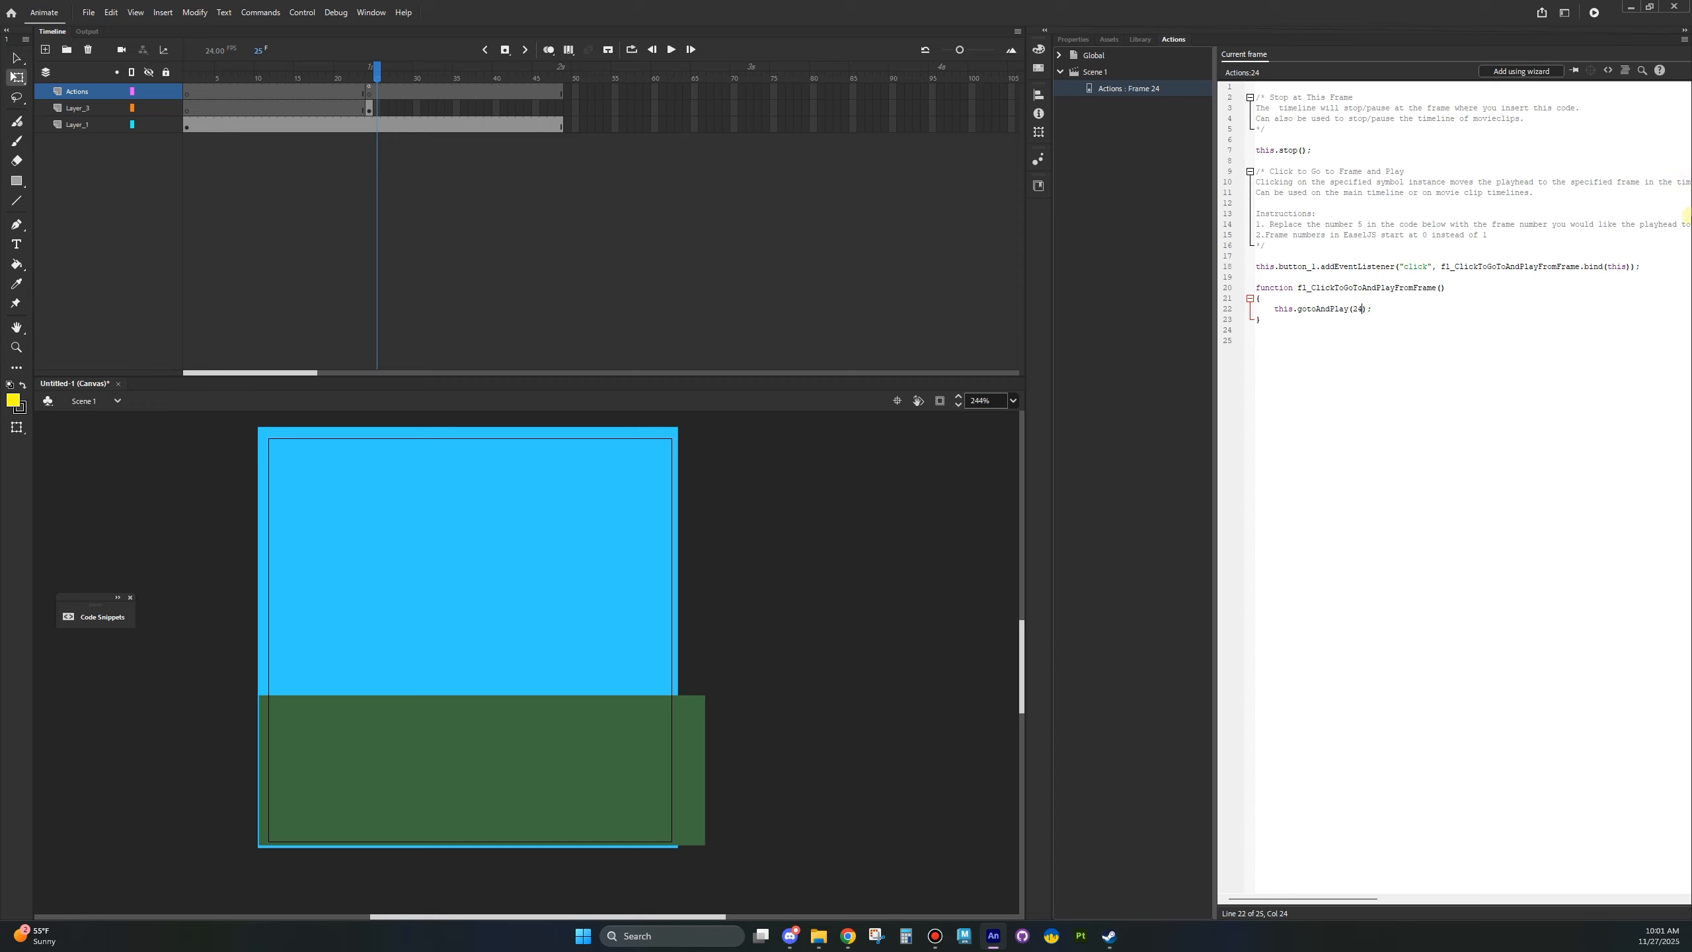
pyautogui.click(1495, 360)
# - Add a new layer above Layer_1 and place the red box graphic just outside the stage's left edge at frame 1
pyautogui.moveTo(377, 69); pyautogui.dragTo(142, 118)
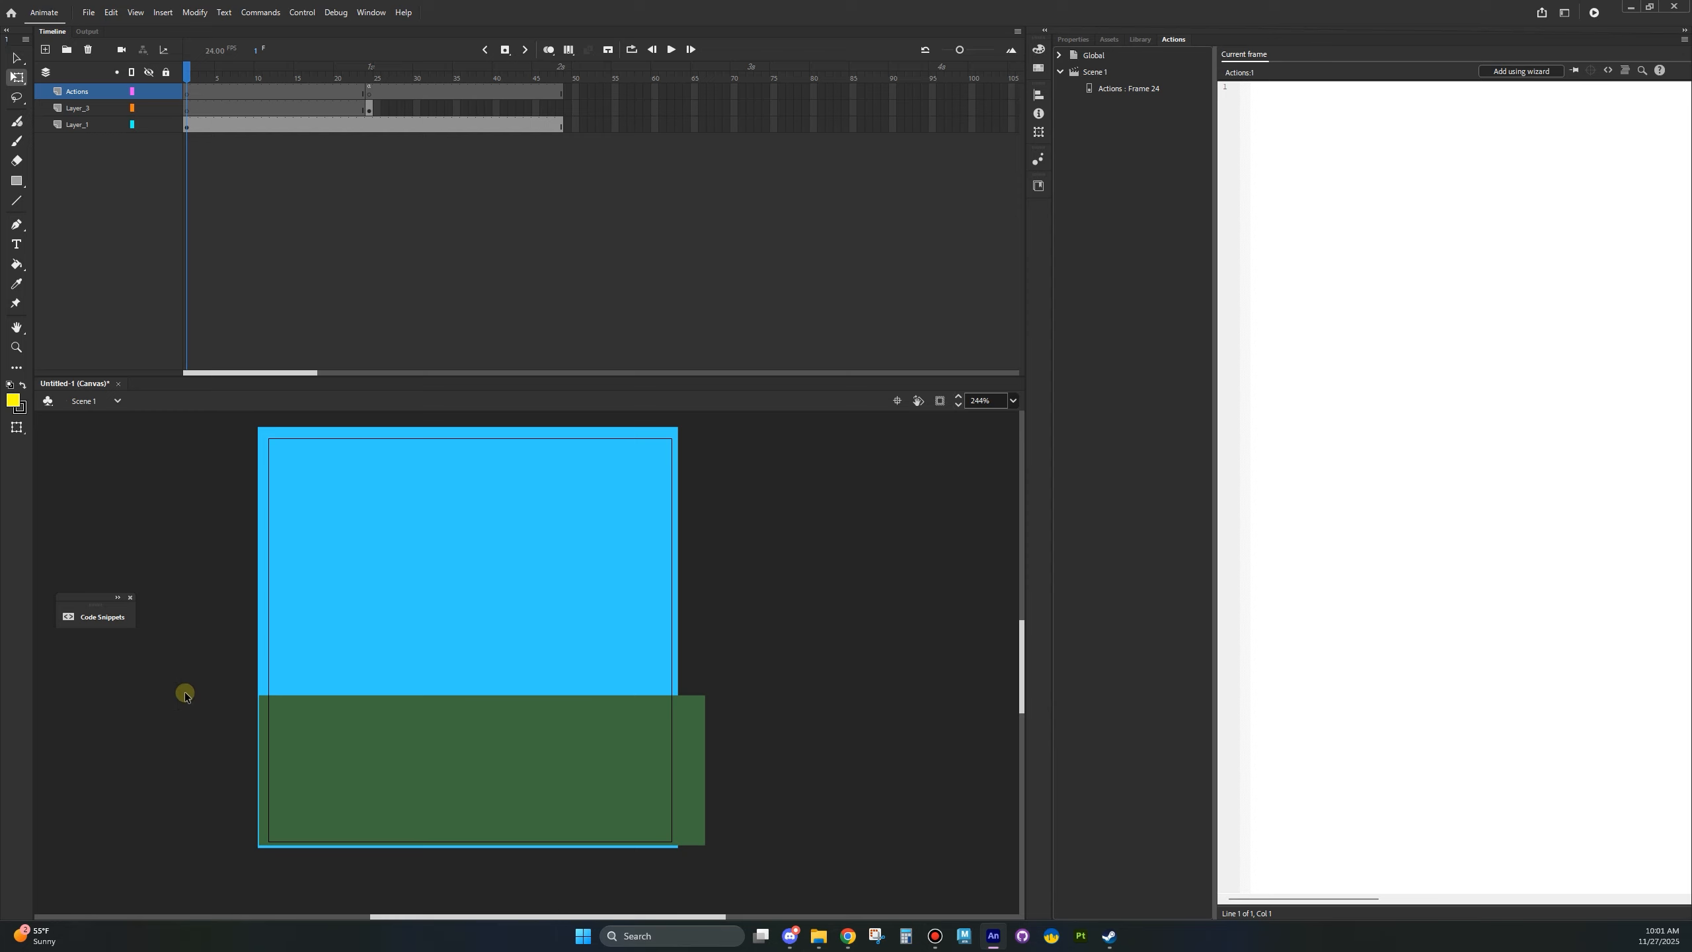
pyautogui.click(81, 127)
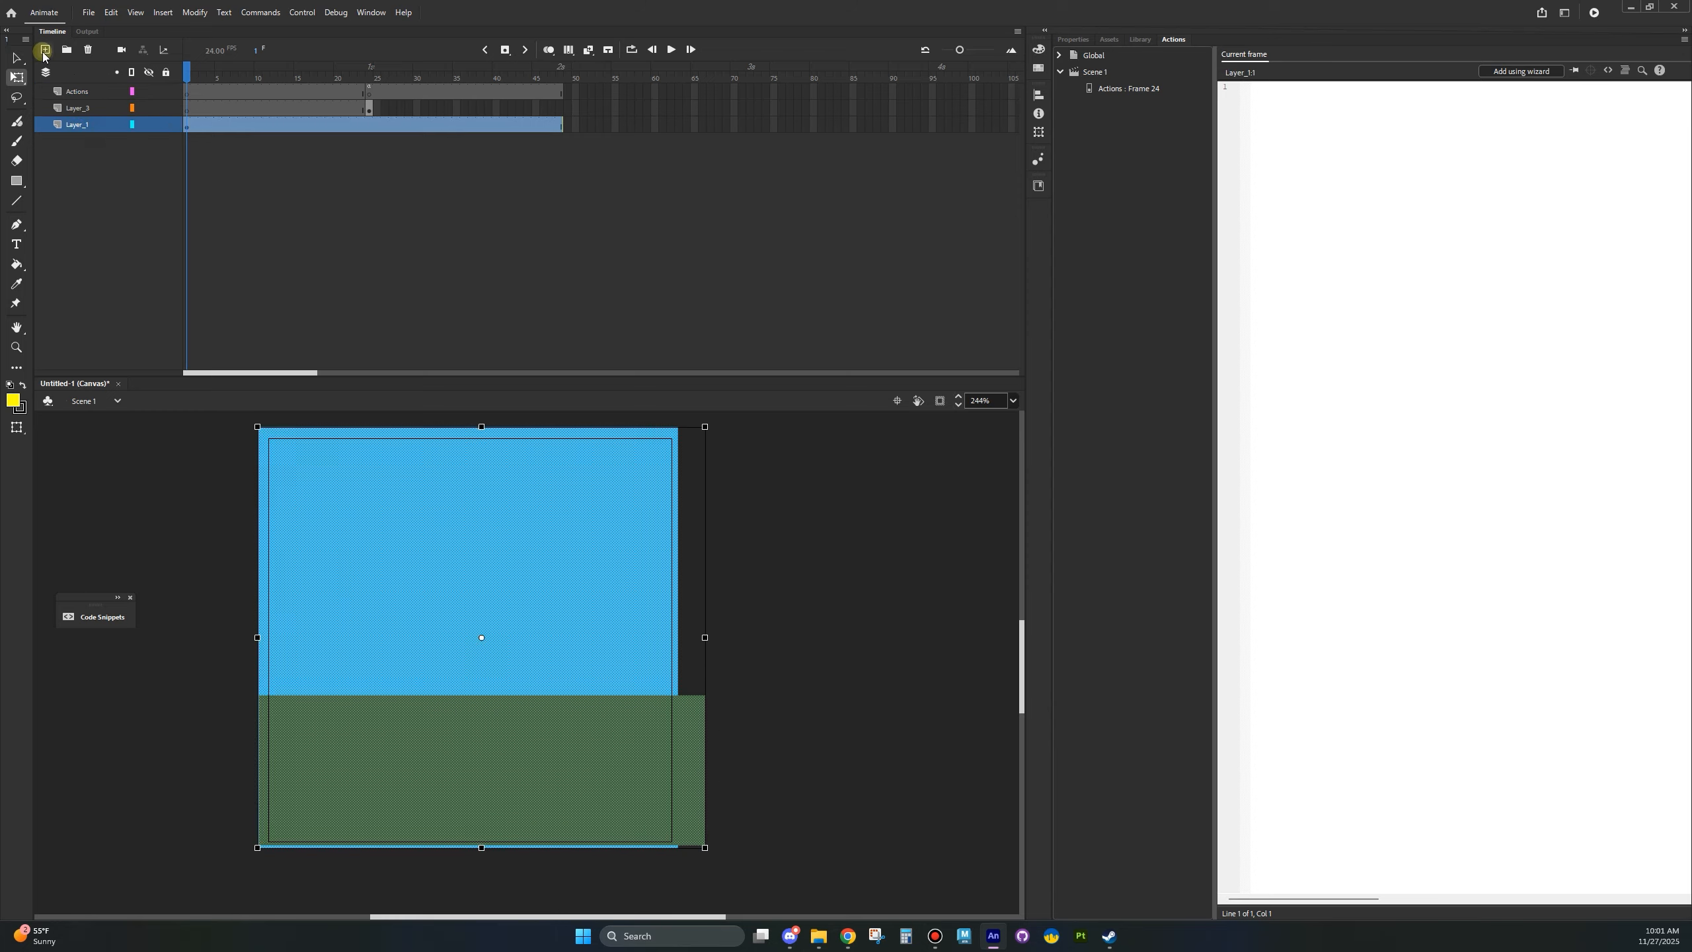
pyautogui.click(44, 50)
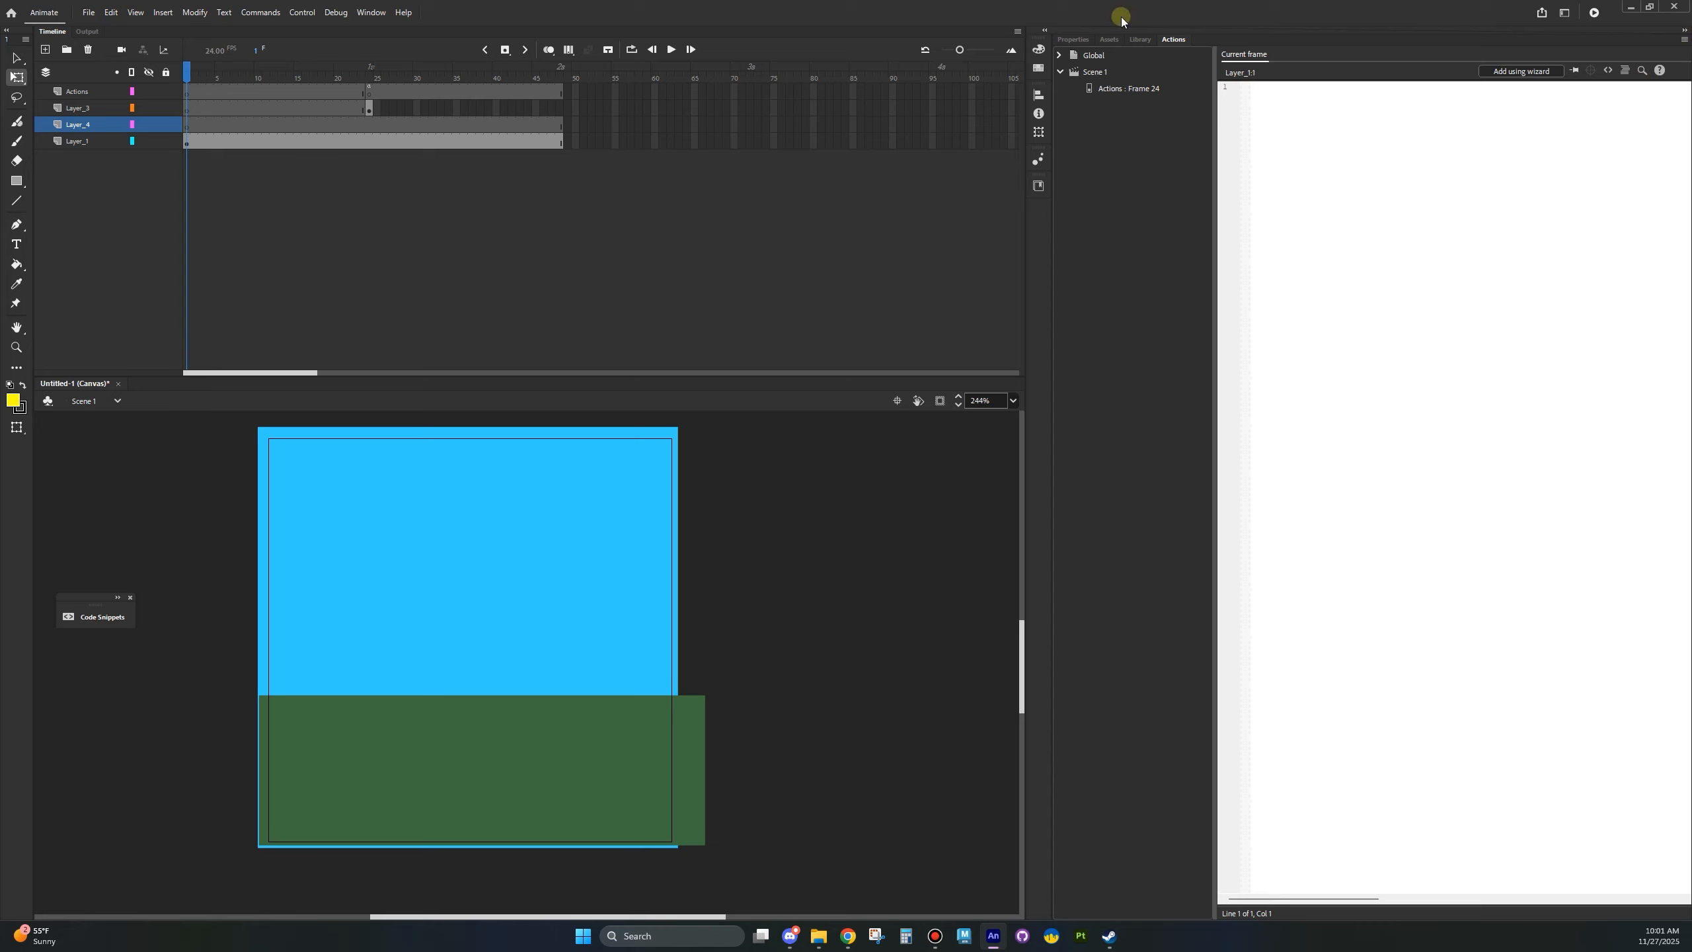
pyautogui.click(1135, 39)
pyautogui.click(1093, 201)
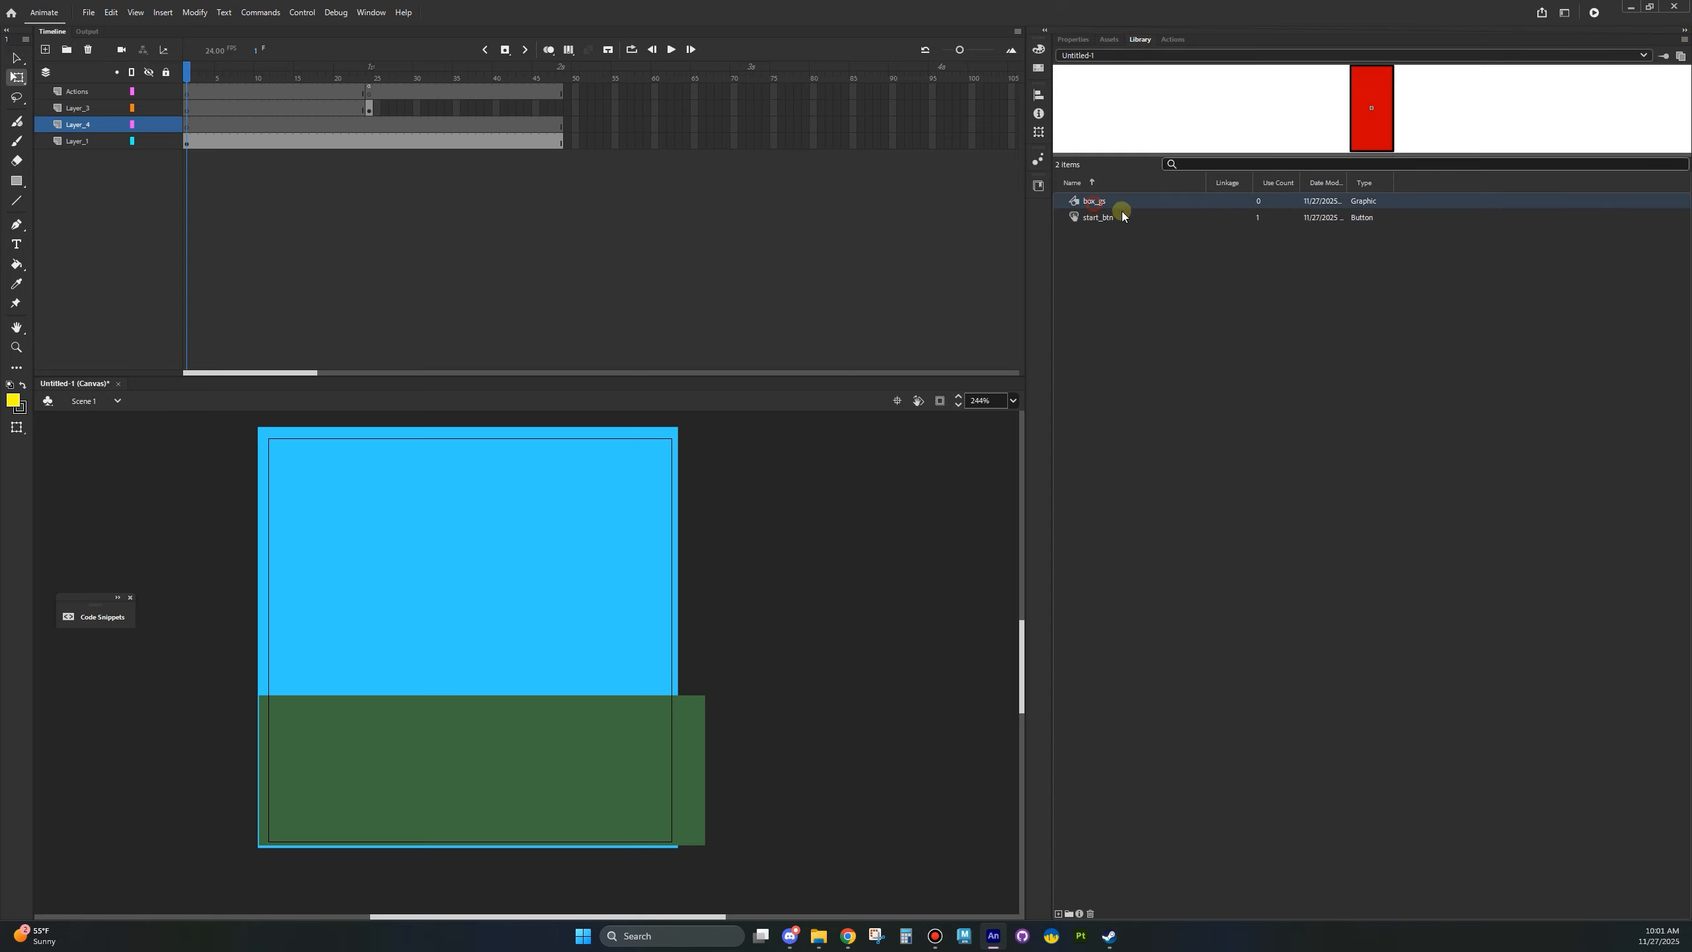
pyautogui.moveTo(1046, 222); pyautogui.dragTo(120, 747)
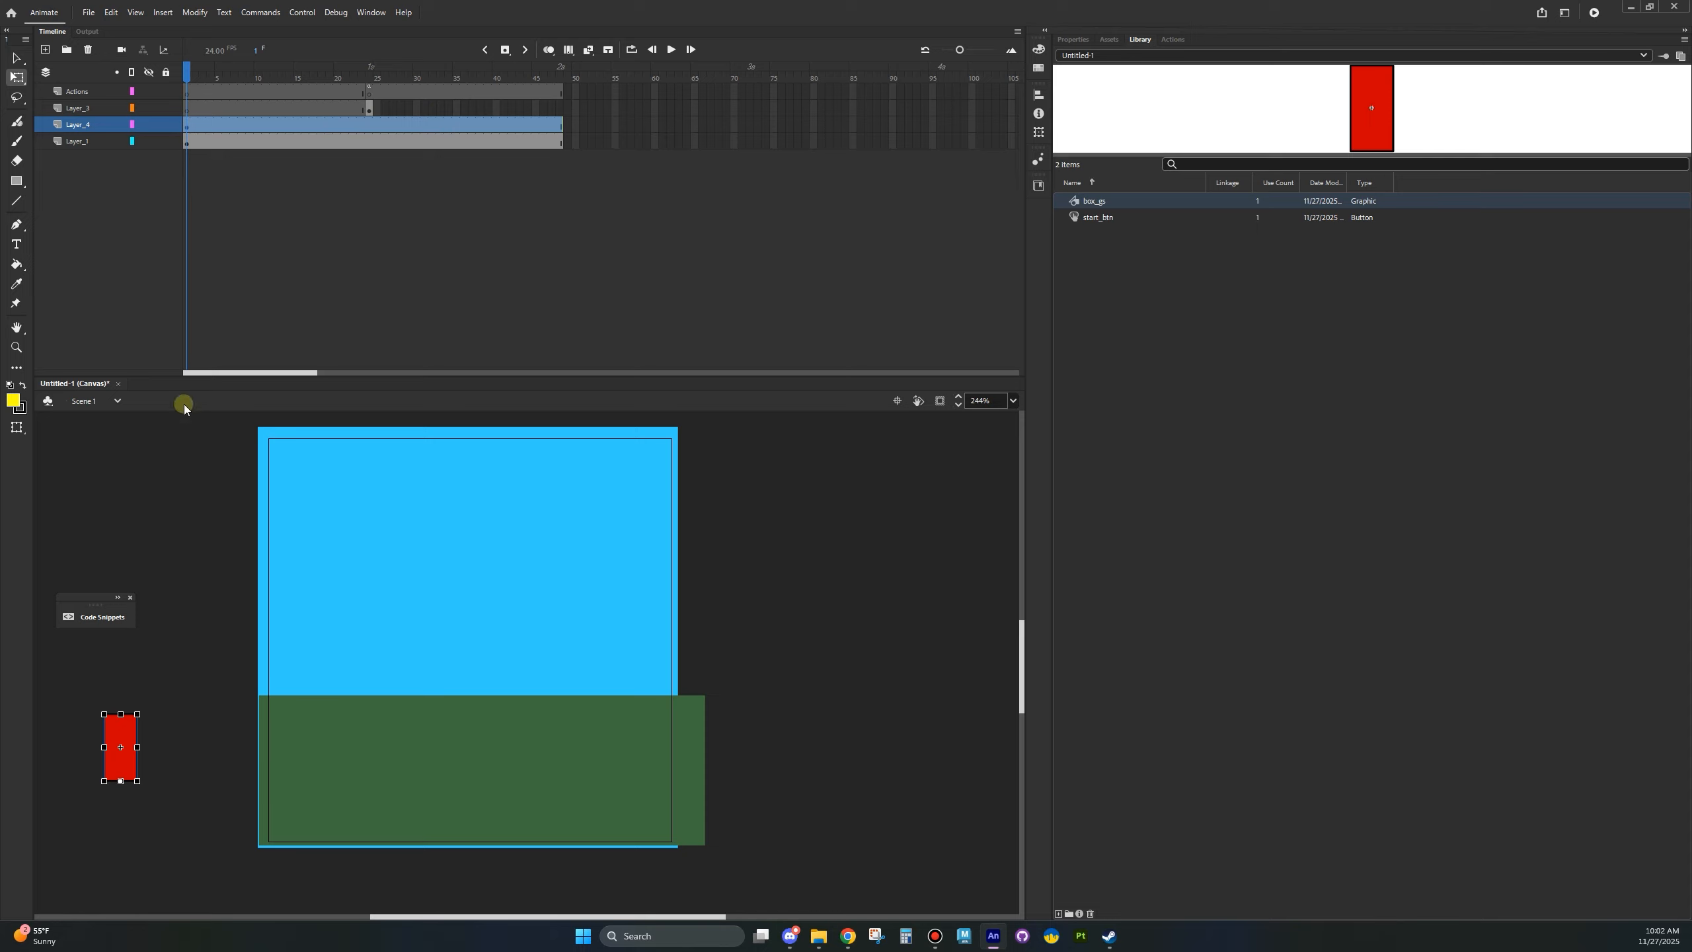
pyautogui.moveTo(129, 752); pyautogui.dragTo(234, 687)
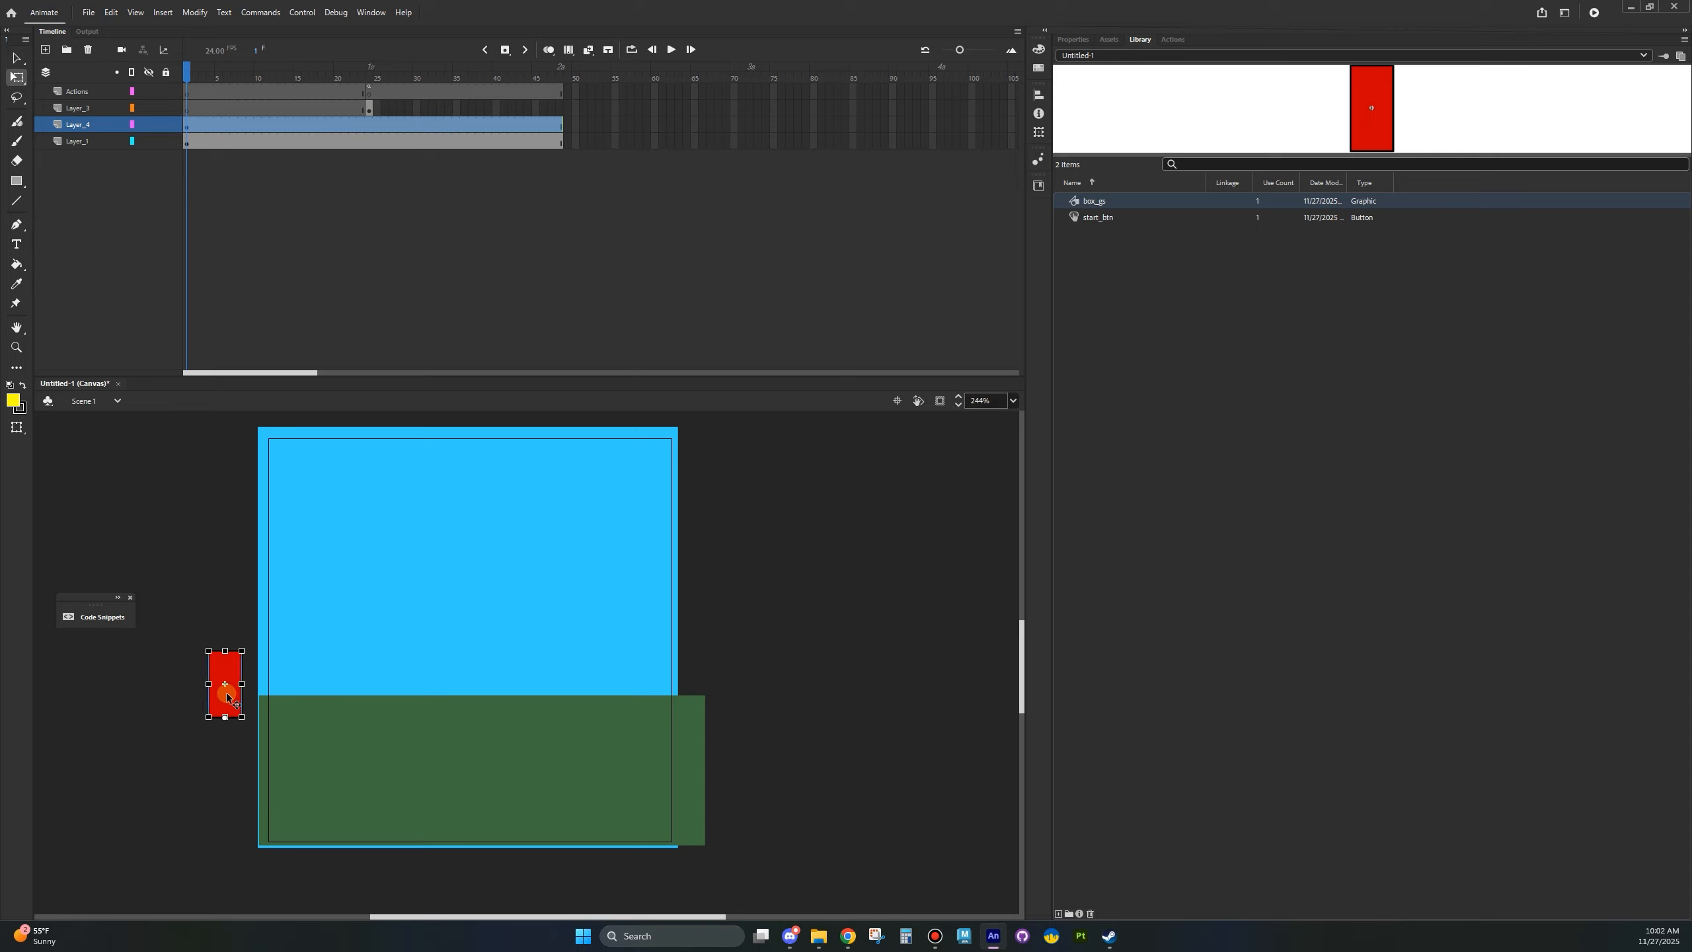
# - Insert a keyframe at frame 24 on Layer_4, and enlarge the red box and move it onto the right part of the green ground
pyautogui.click(366, 128)
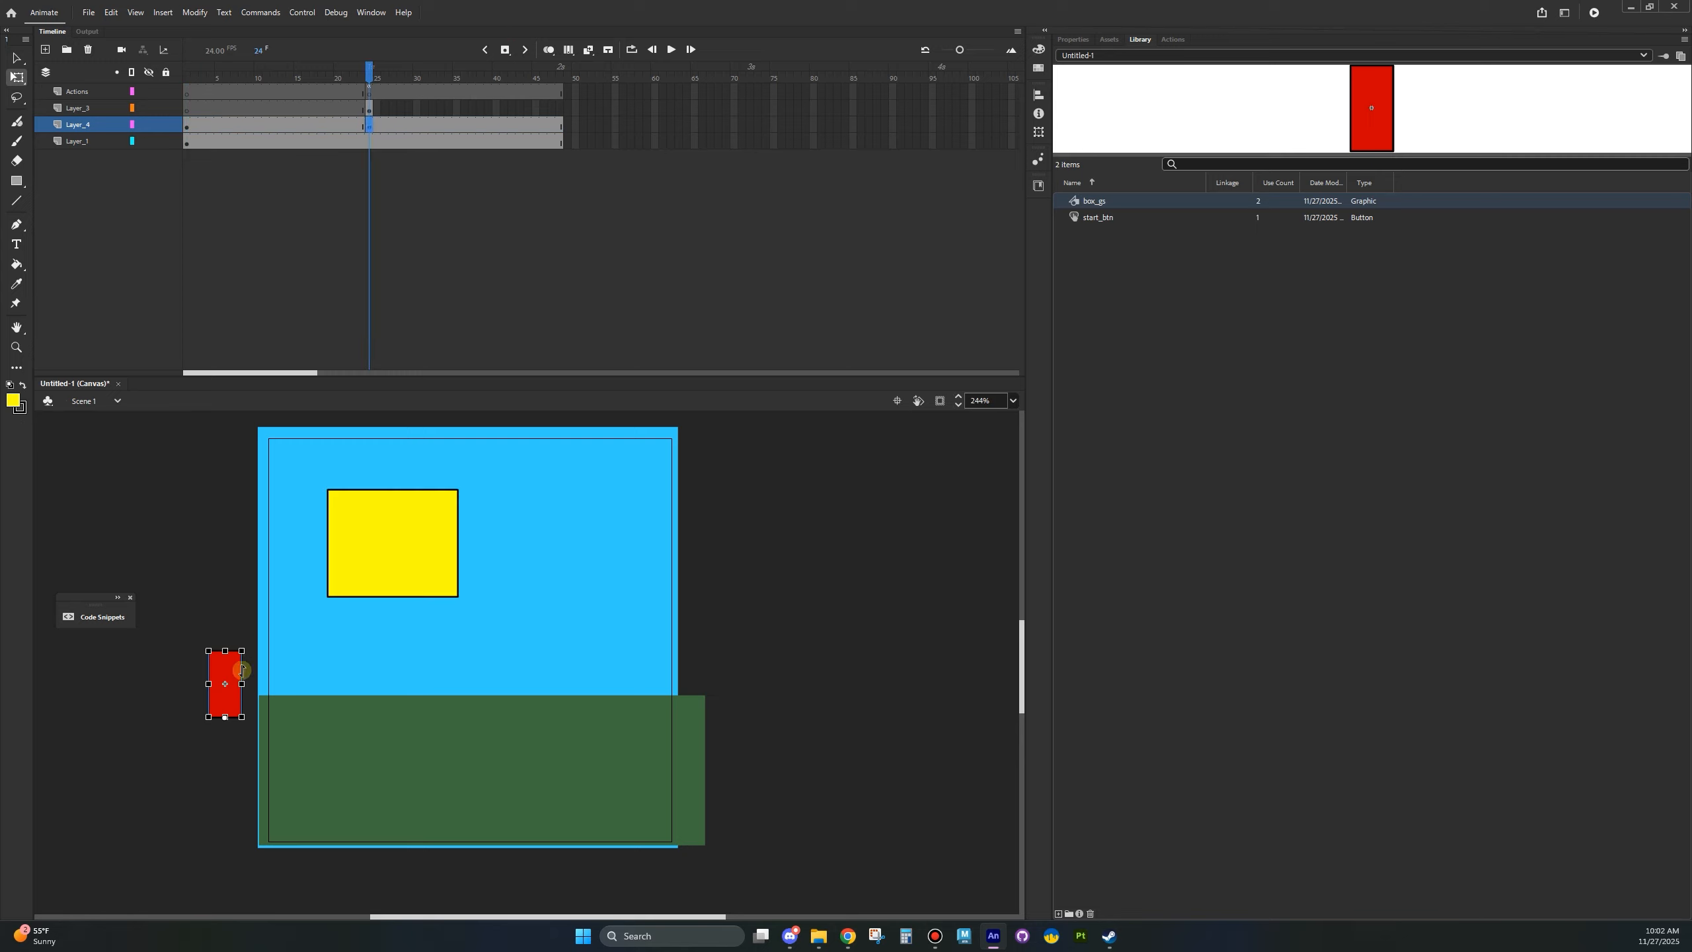
pyautogui.moveTo(236, 702); pyautogui.dragTo(394, 666)
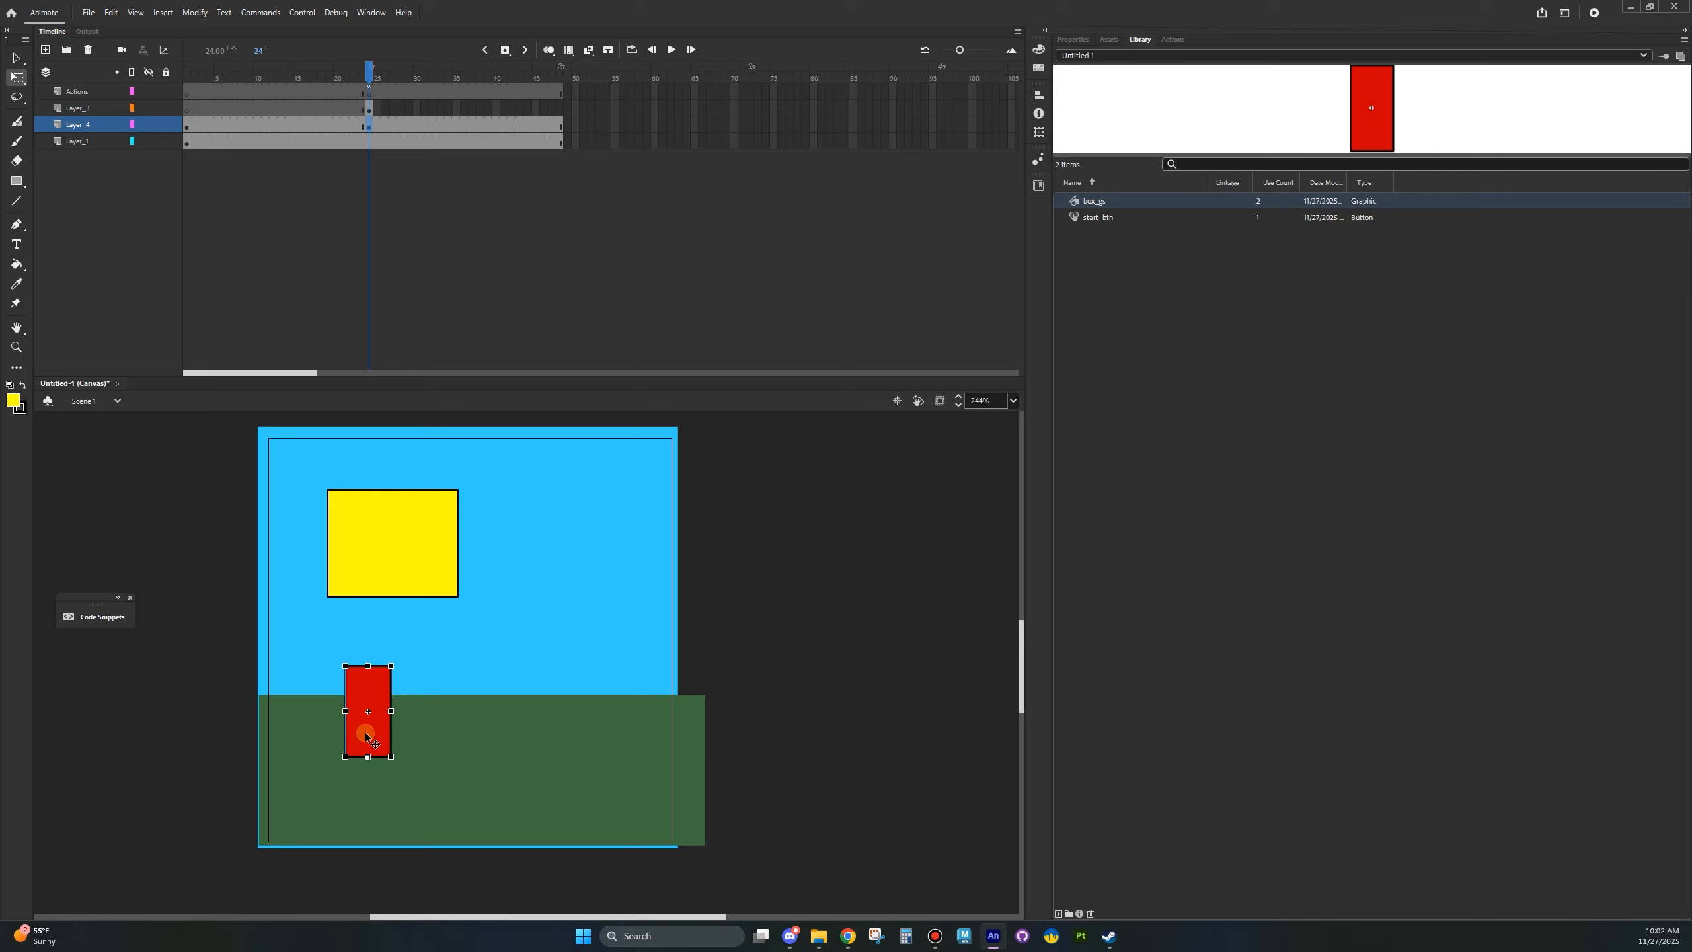
pyautogui.moveTo(366, 79); pyautogui.dragTo(511, 78)
pyautogui.click(560, 122)
pyautogui.moveTo(371, 744); pyautogui.dragTo(629, 667)
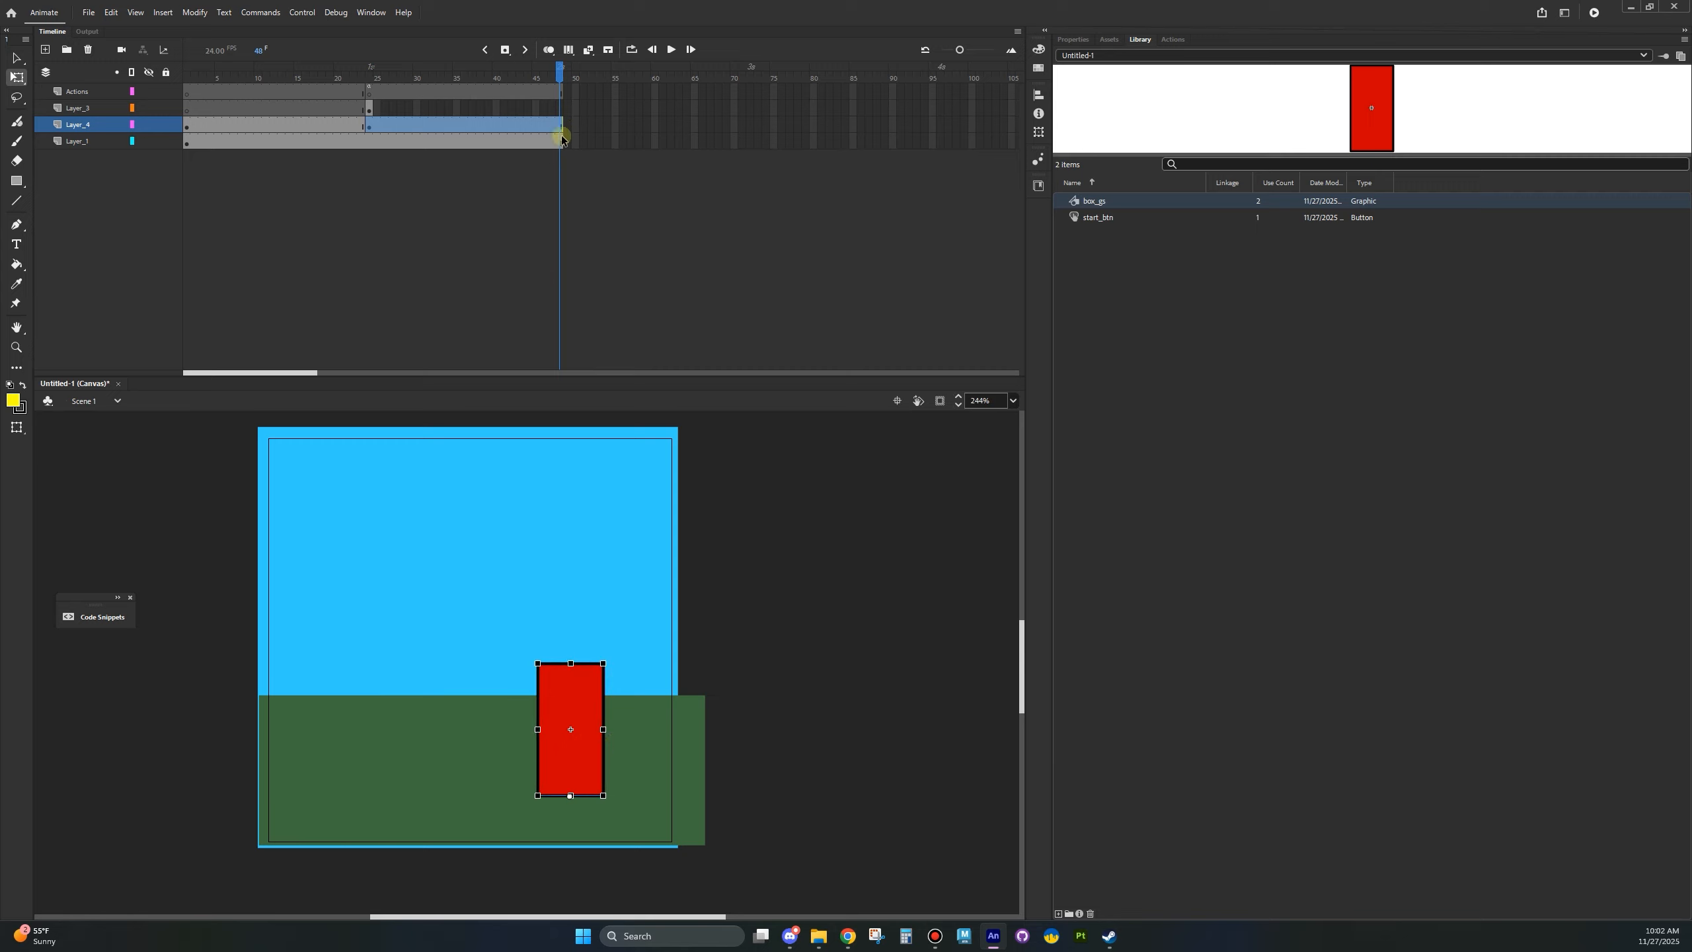
pyautogui.hotkey('ctrl', 'z')
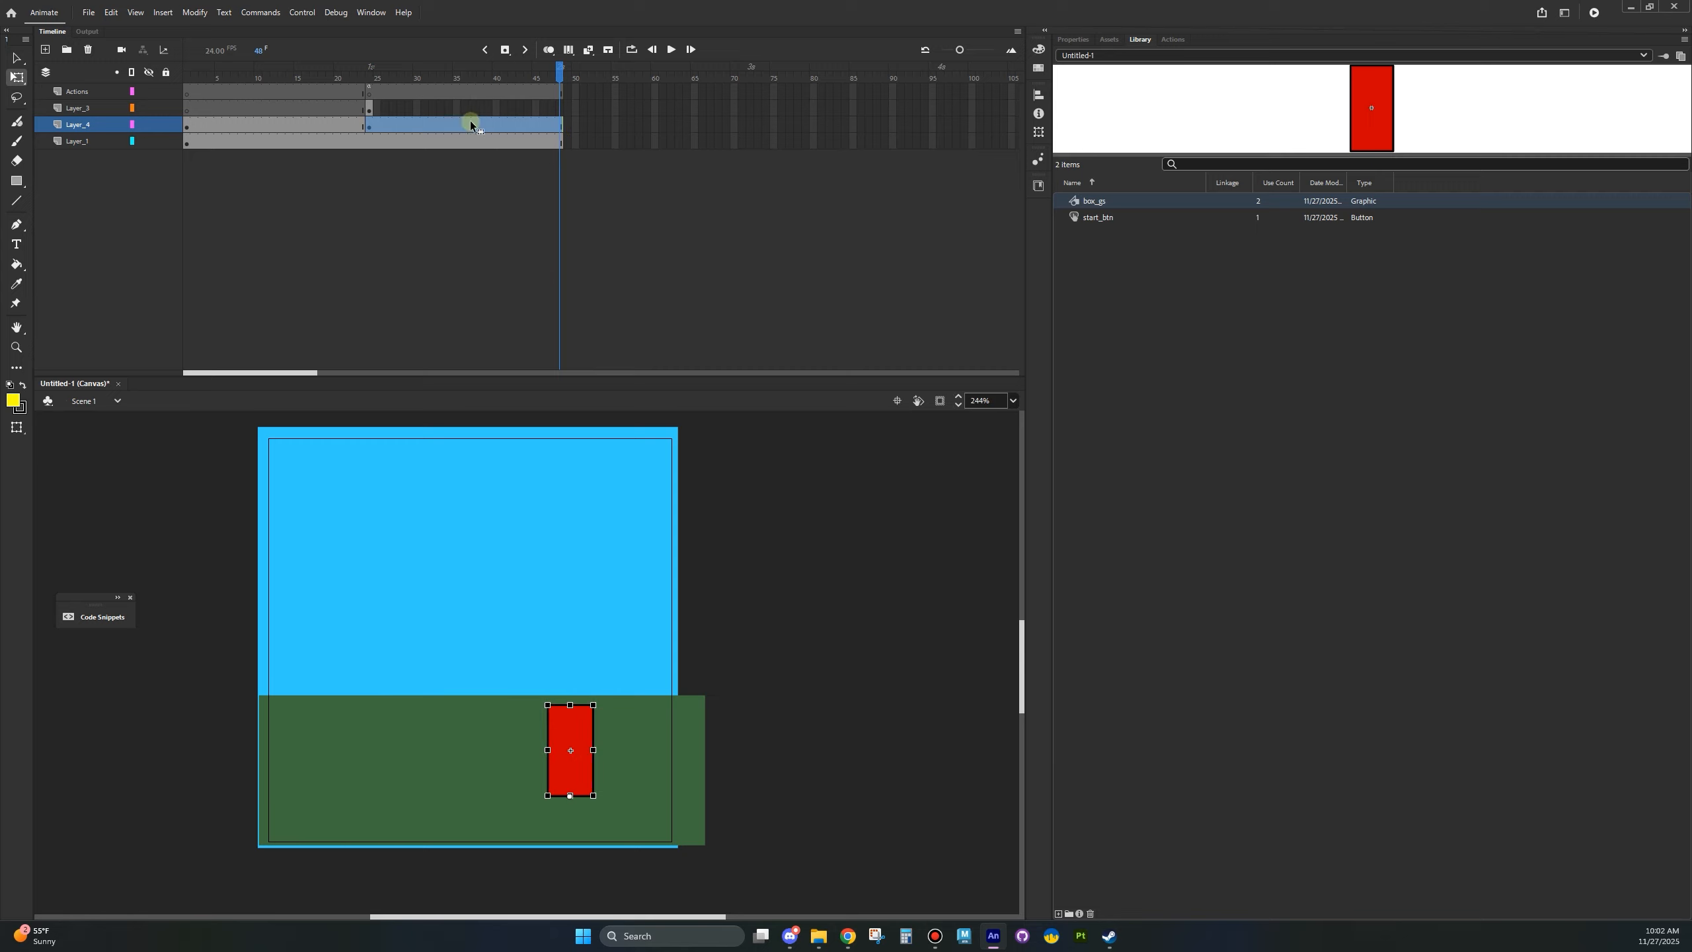
# - Insert a keyframe at frame 48 on Layer_4 and enlarge the red box there
pyautogui.click(559, 125)
pyautogui.click(506, 51)
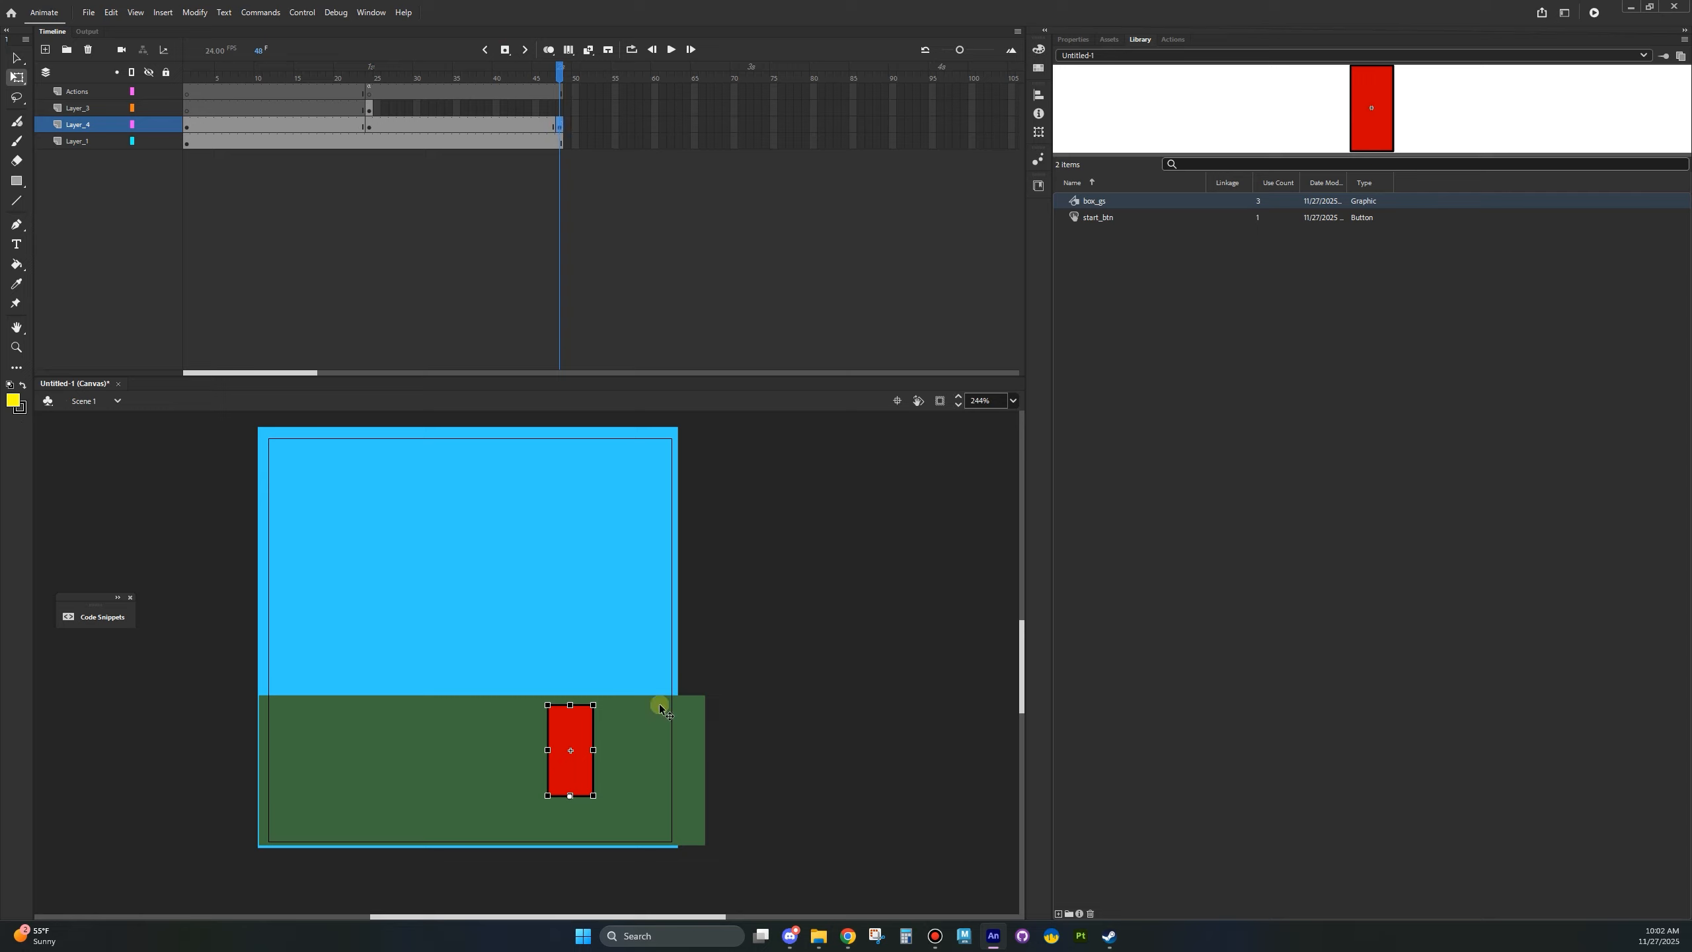
pyautogui.moveTo(594, 705); pyautogui.dragTo(636, 665)
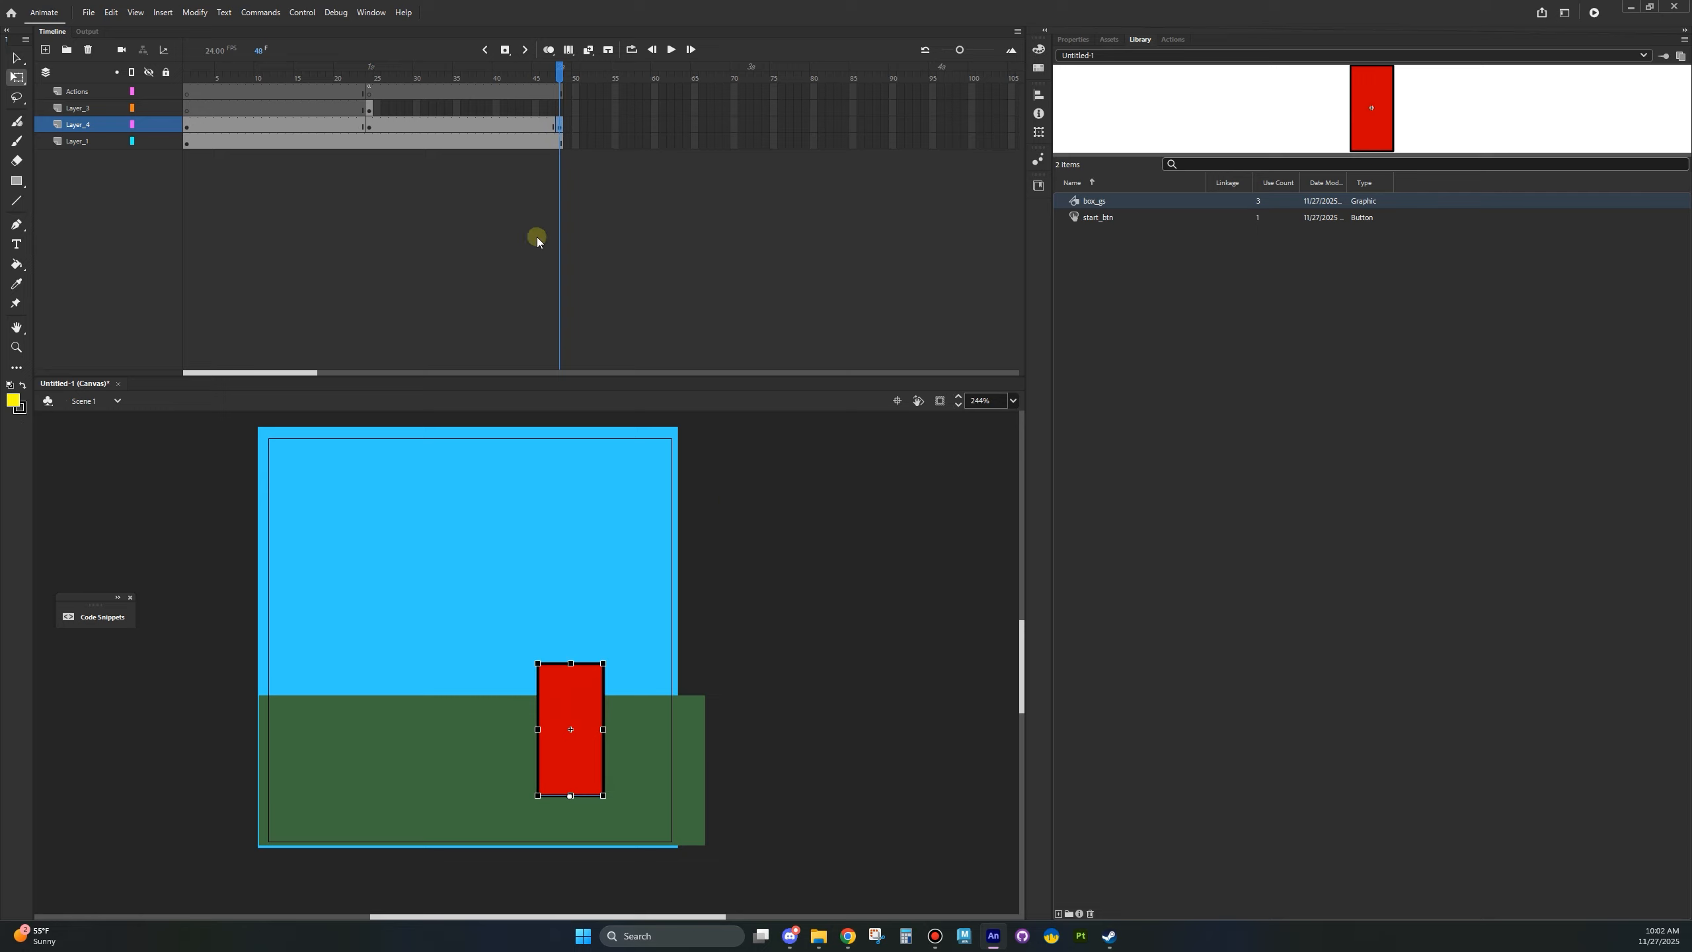
# - Create classic tweens on Layer_4 between frames 1 and 24 and between frames 24 and 48
pyautogui.rightClick(312, 125)
pyautogui.click(346, 155)
pyautogui.click(416, 126)
pyautogui.rightClick(418, 127)
pyautogui.click(429, 136)
# - Play the red box animation from frame 1, and return to the keyframe at frame 24
pyautogui.moveTo(414, 71); pyautogui.dragTo(82, 69)
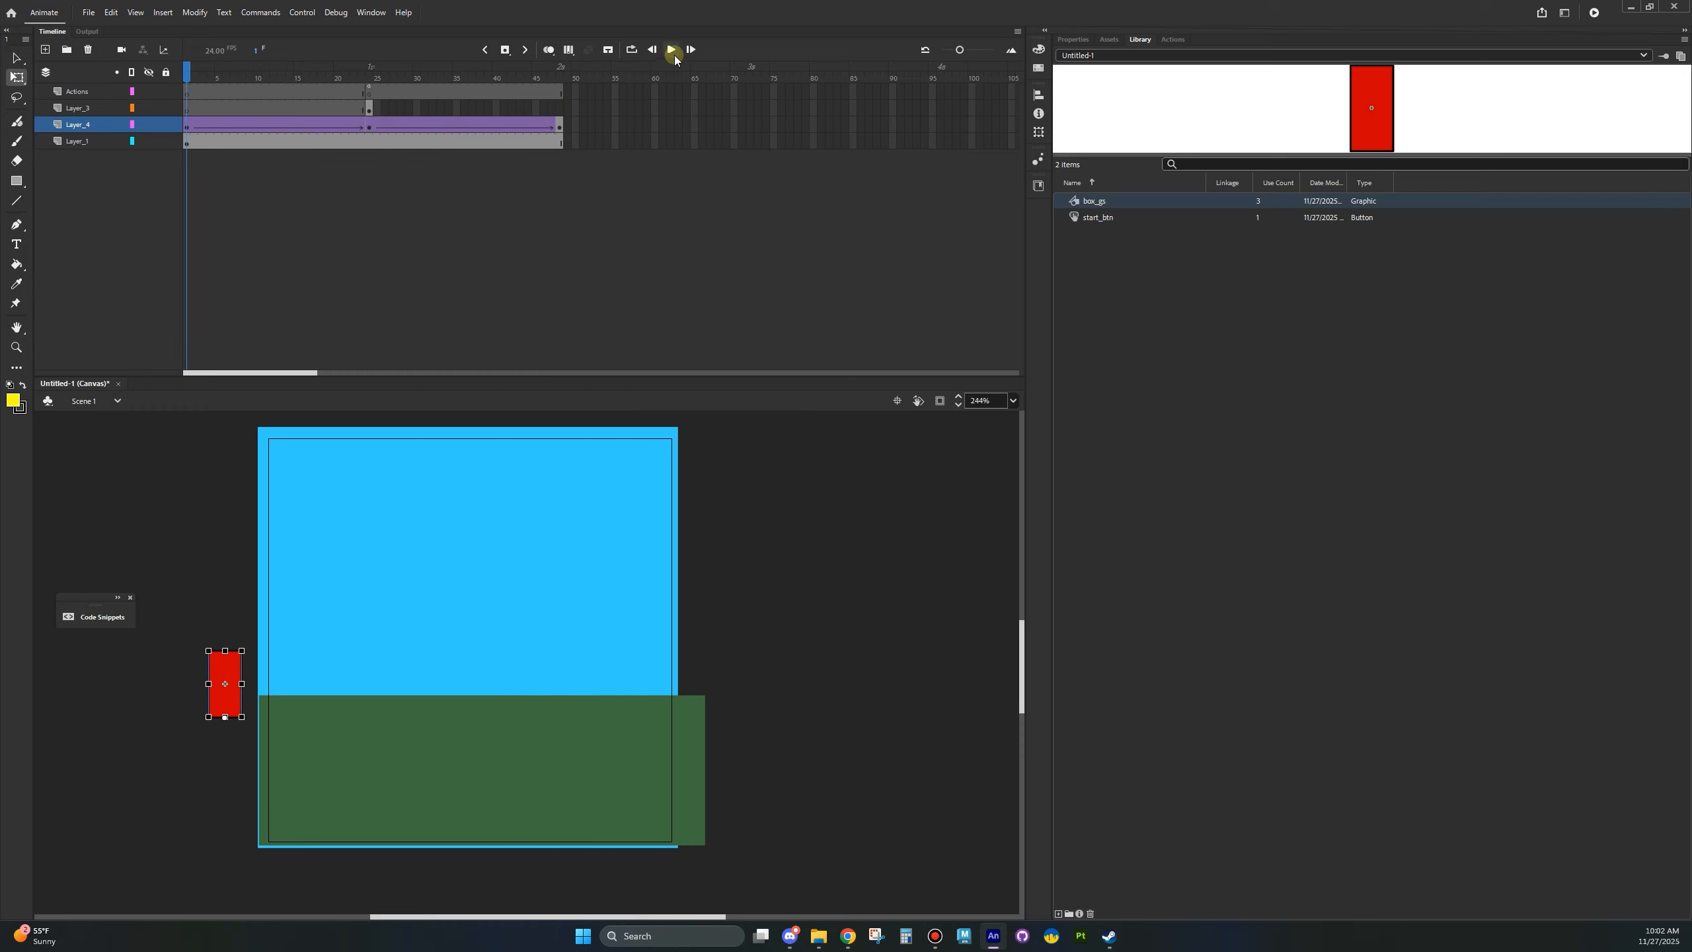
pyautogui.click(673, 57)
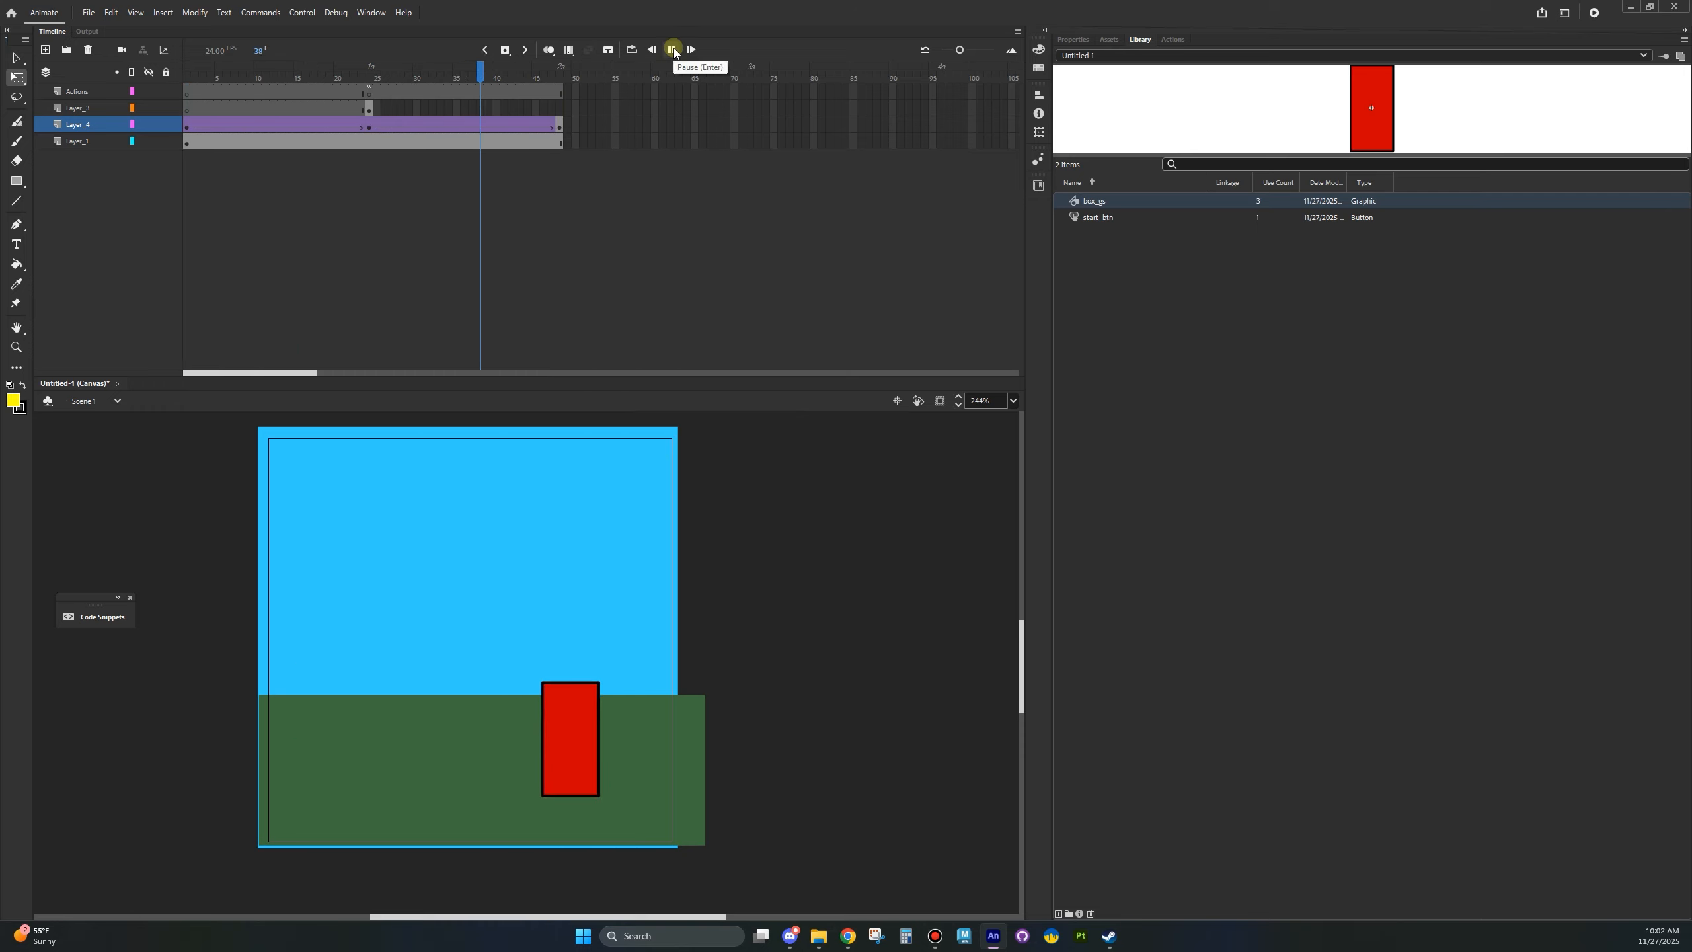
pyautogui.click(366, 134)
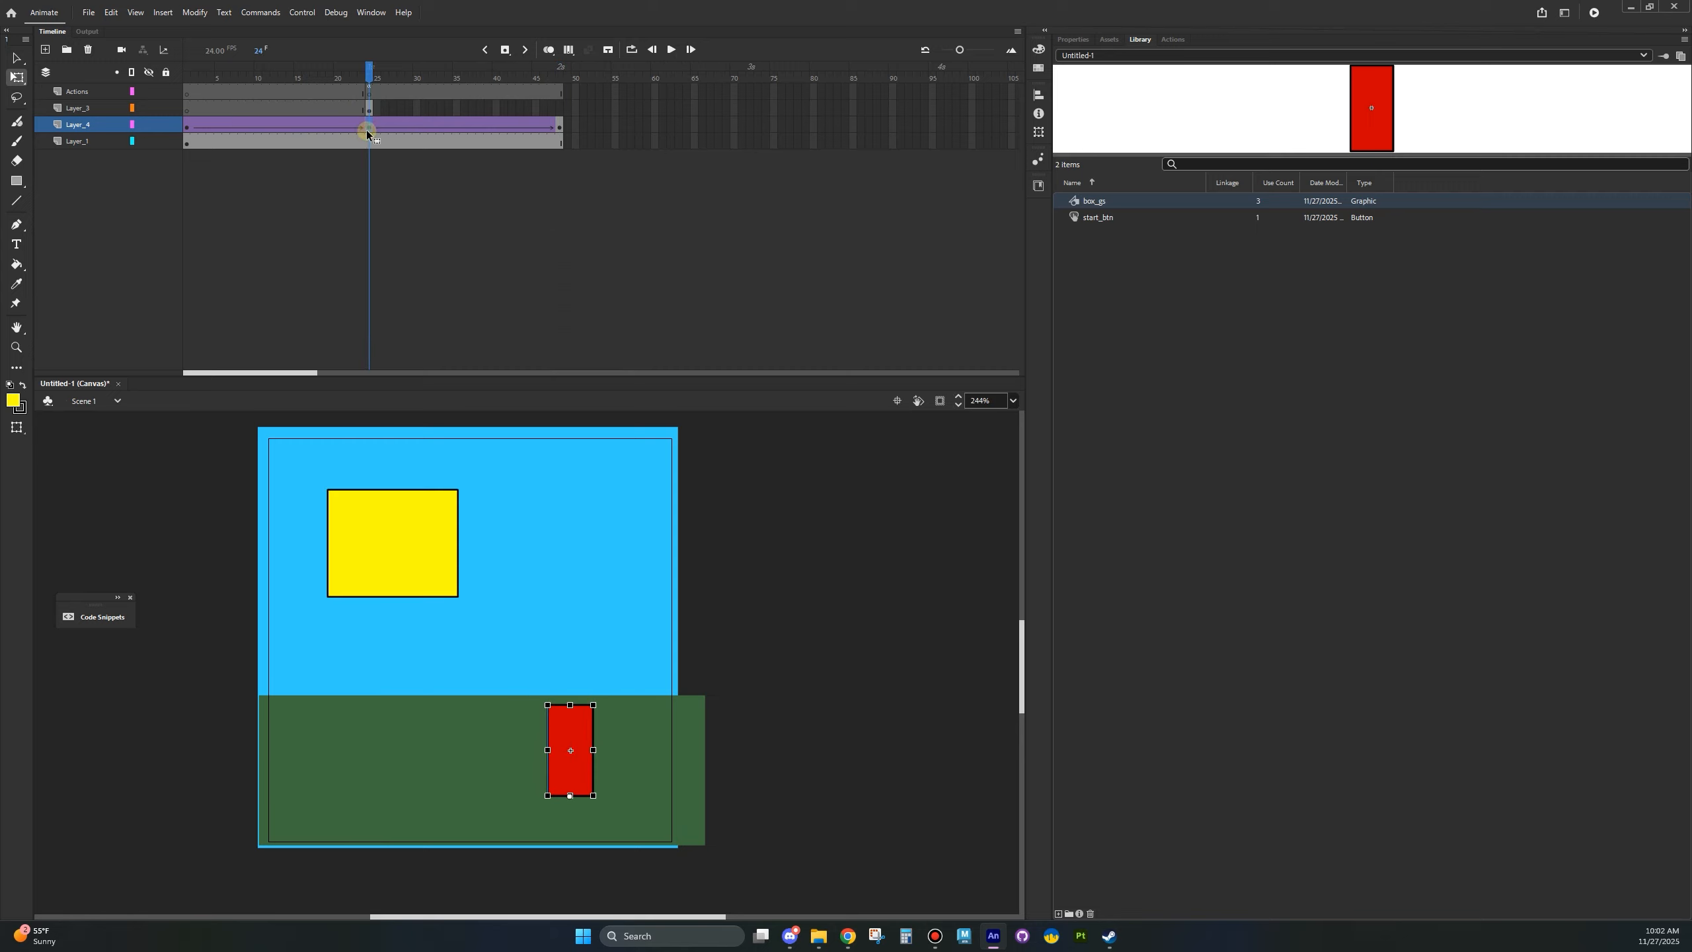
# - Move the red box at the frame 24 keyframe to the left part of the ground, and play the animation from frame 1
pyautogui.moveTo(368, 70); pyautogui.dragTo(369, 104)
pyautogui.moveTo(559, 756); pyautogui.dragTo(343, 727)
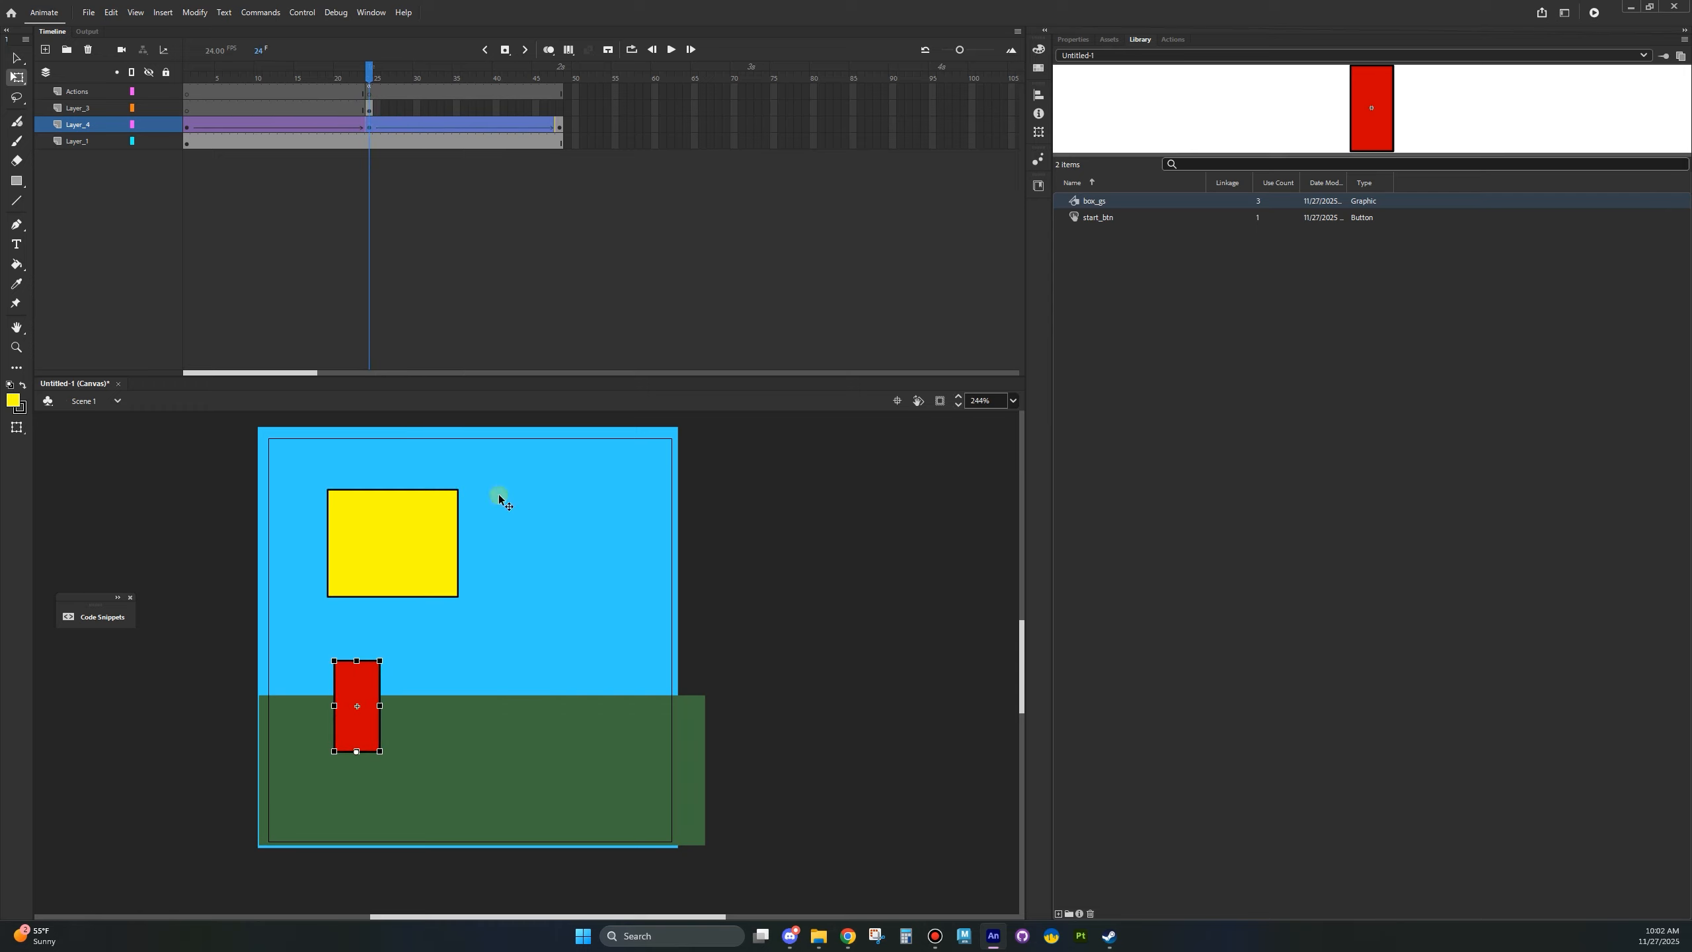
pyautogui.moveTo(369, 72); pyautogui.dragTo(172, 127)
pyautogui.click(674, 50)
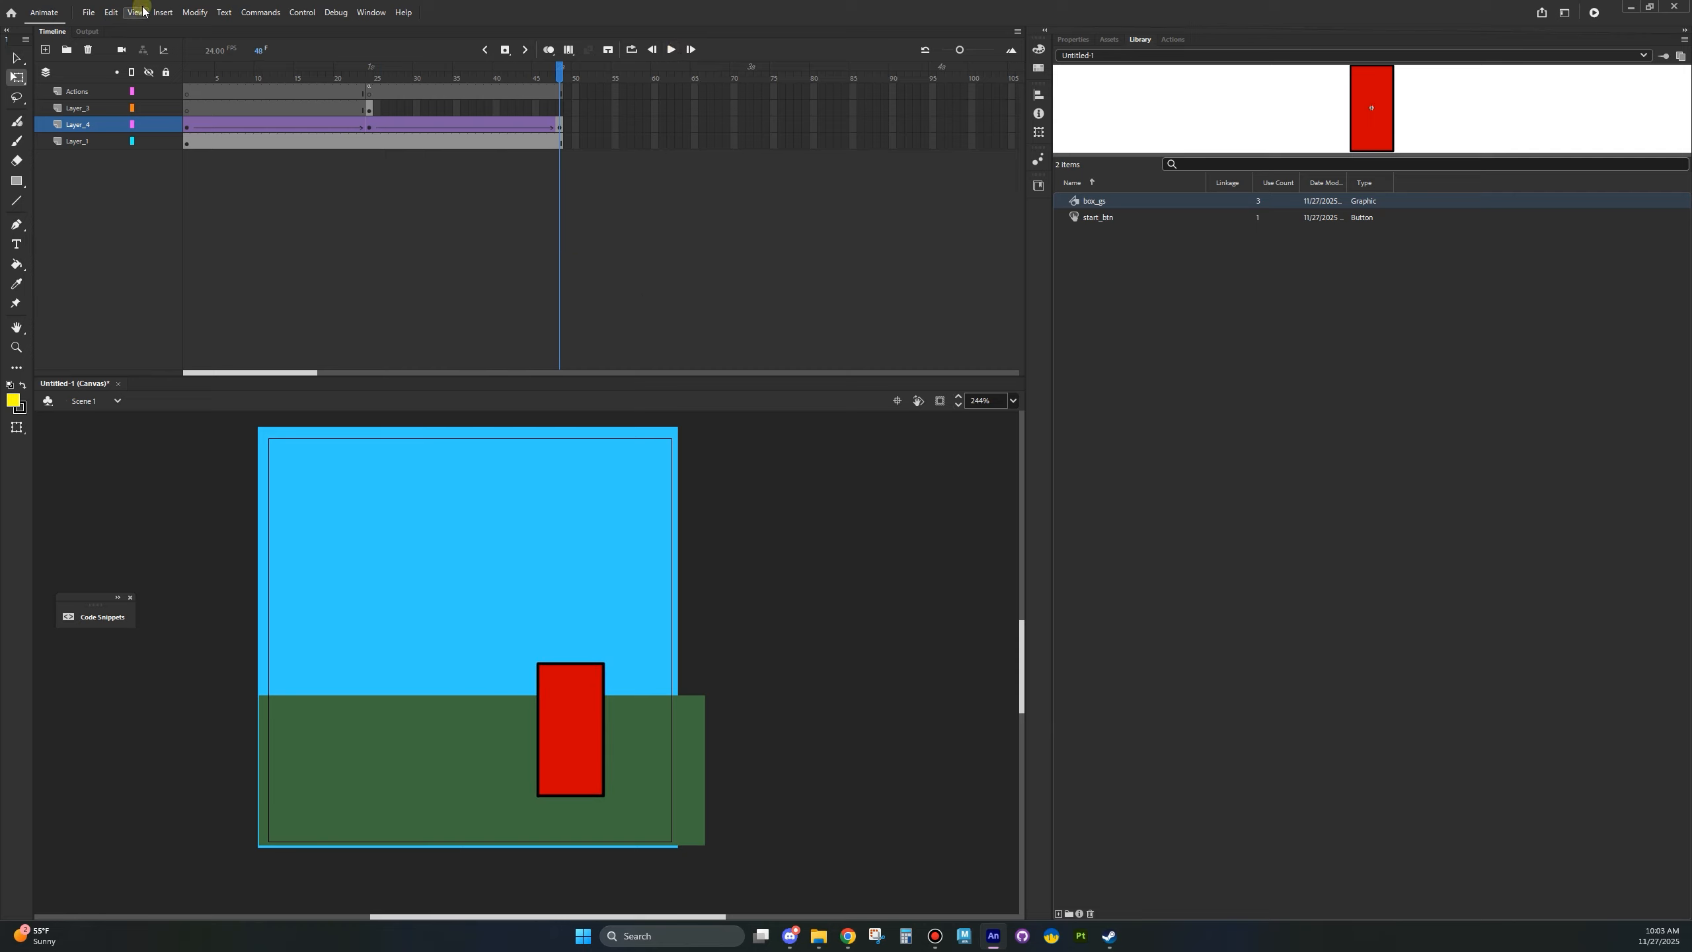
# - In the publish settings, export image assets as a Spritesheet and turn off Loop Timeline
pyautogui.click(88, 12)
pyautogui.click(133, 263)
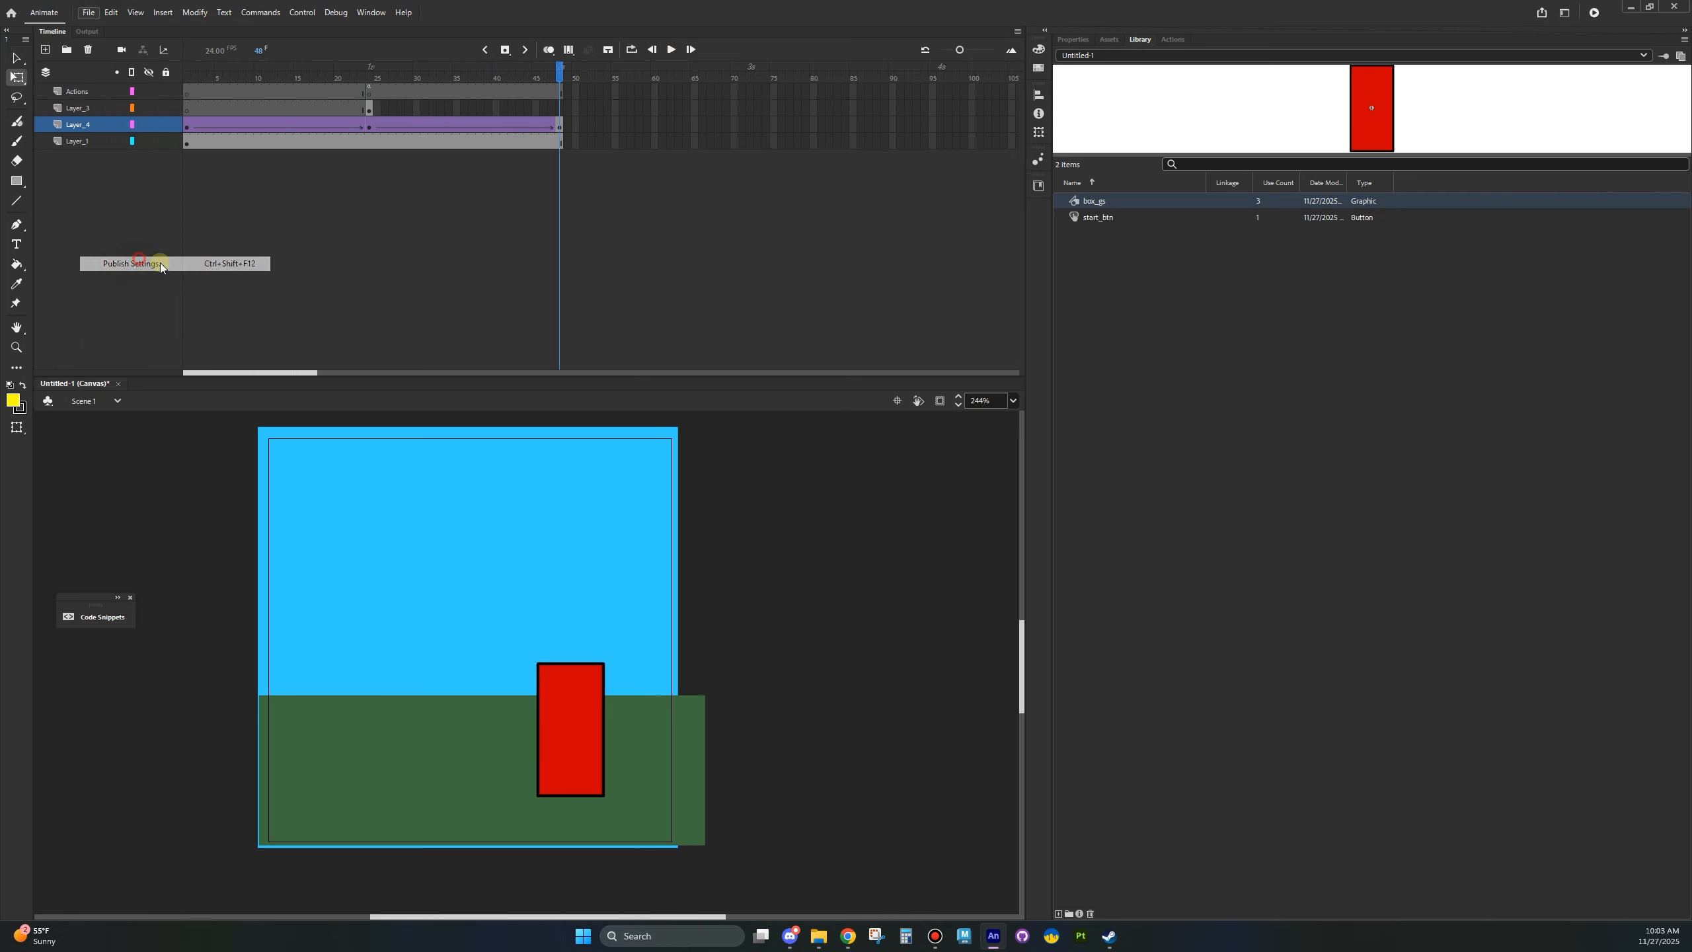
pyautogui.click(883, 408)
pyautogui.click(876, 440)
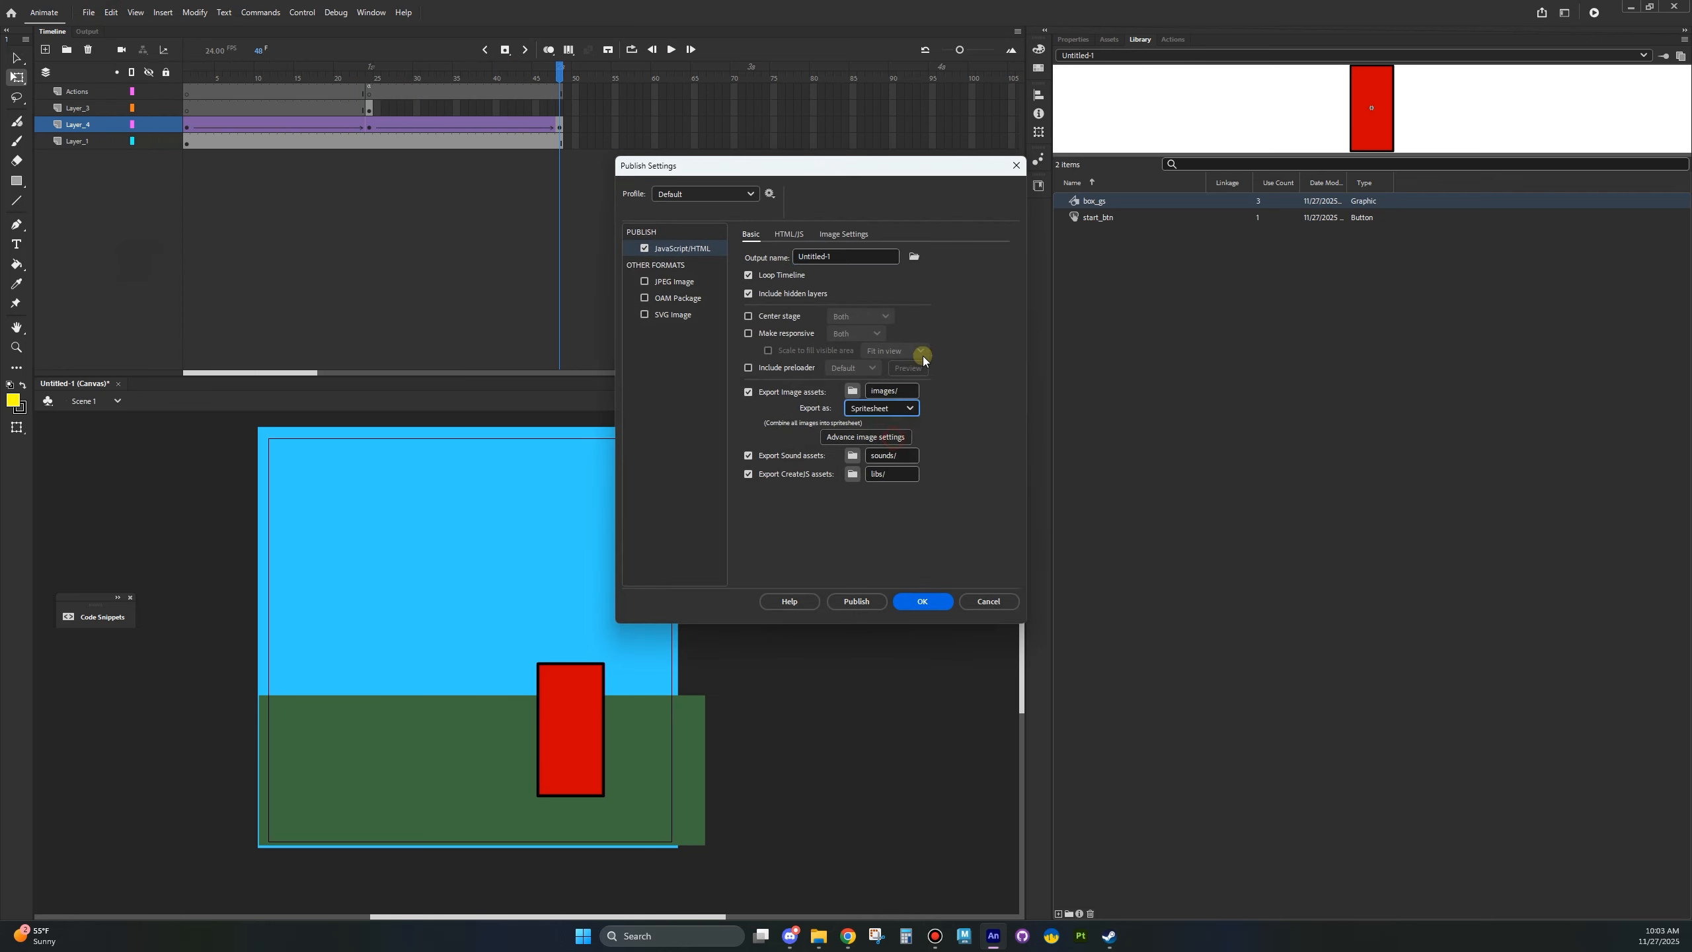
pyautogui.click(750, 275)
# - Browse the publish destination to Downloads and create a new folder there named htmlpublish
pyautogui.click(915, 257)
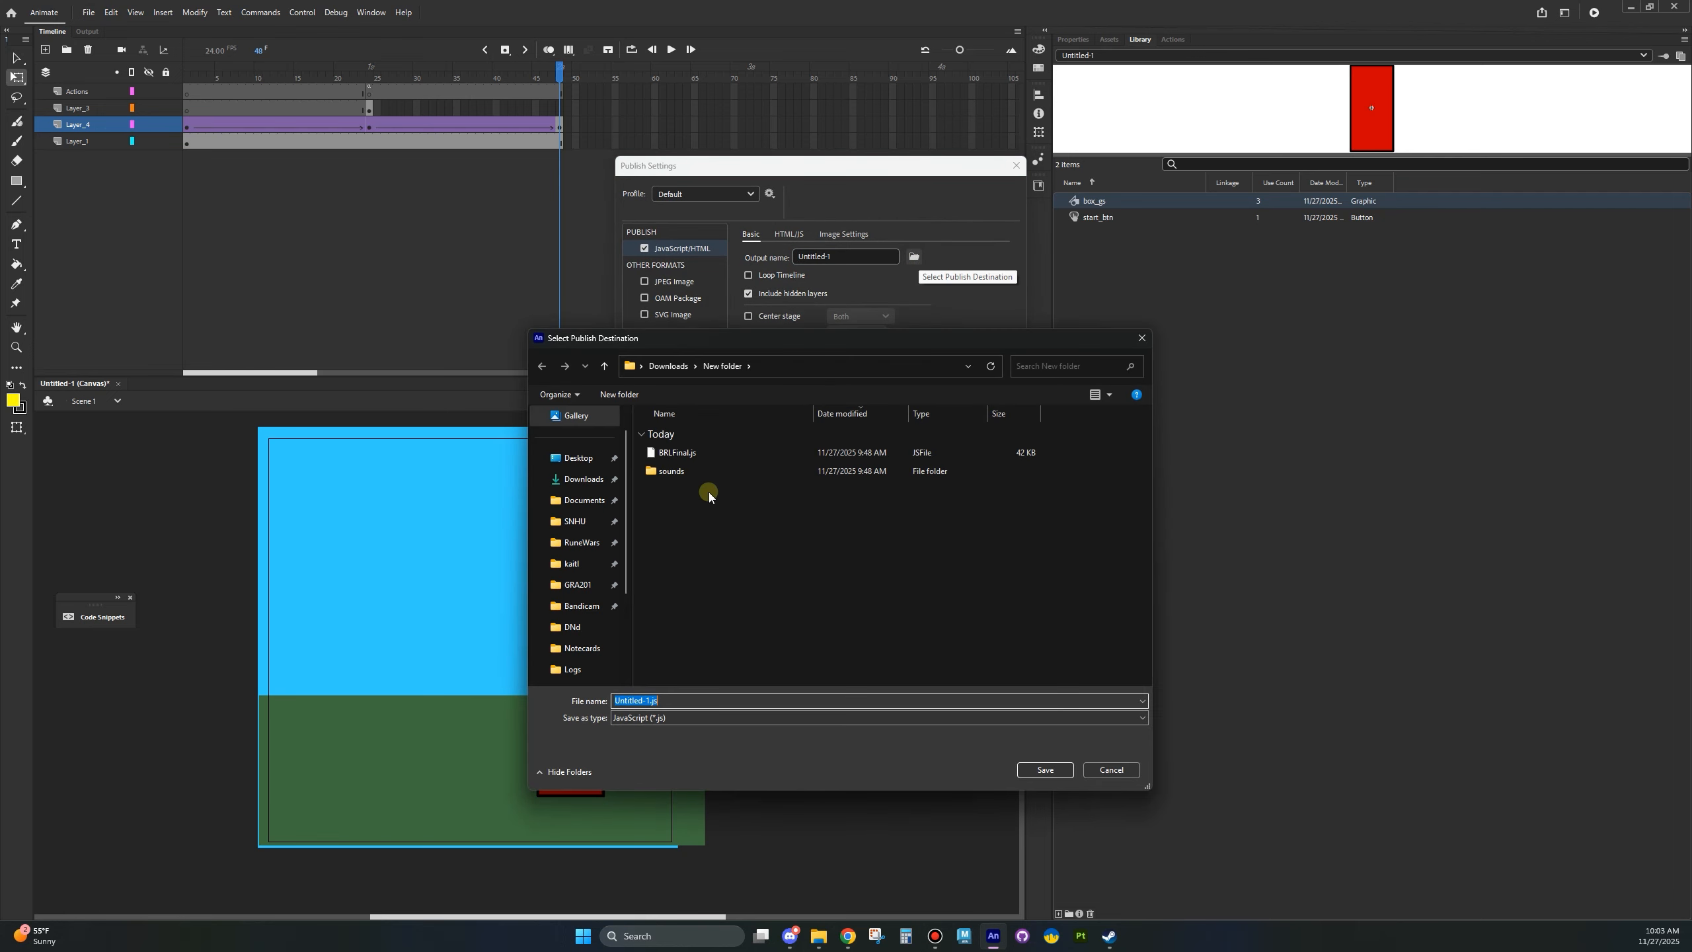
pyautogui.click(670, 366)
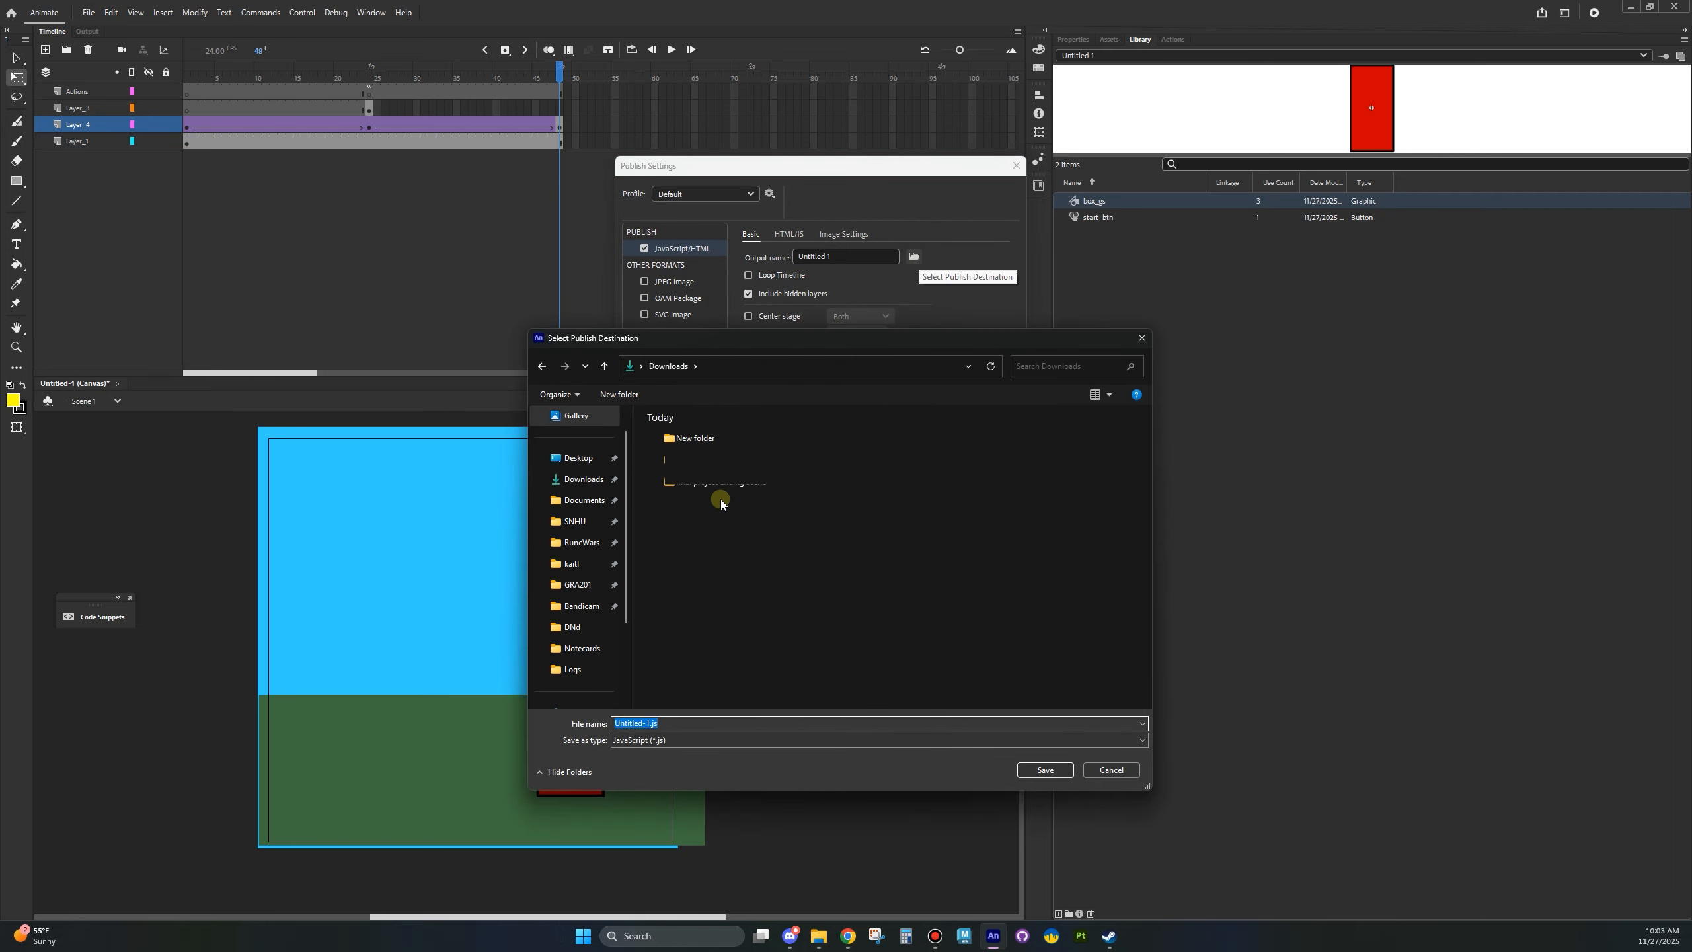
pyautogui.rightClick(739, 740)
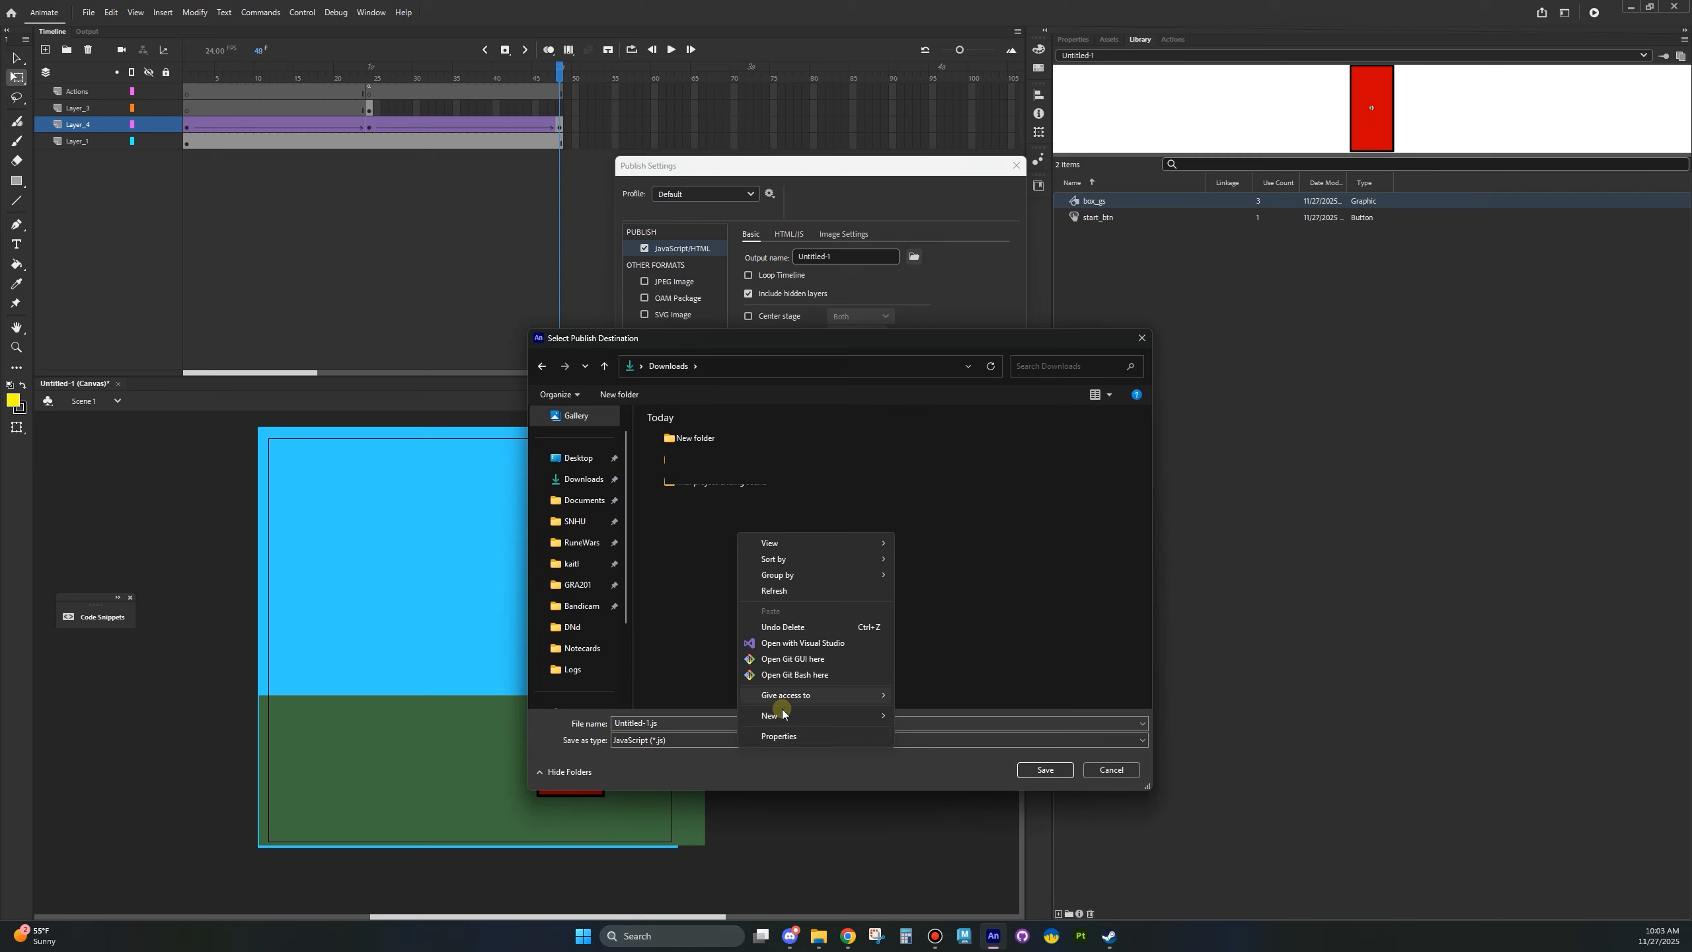
pyautogui.moveTo(782, 716)
pyautogui.click(929, 718)
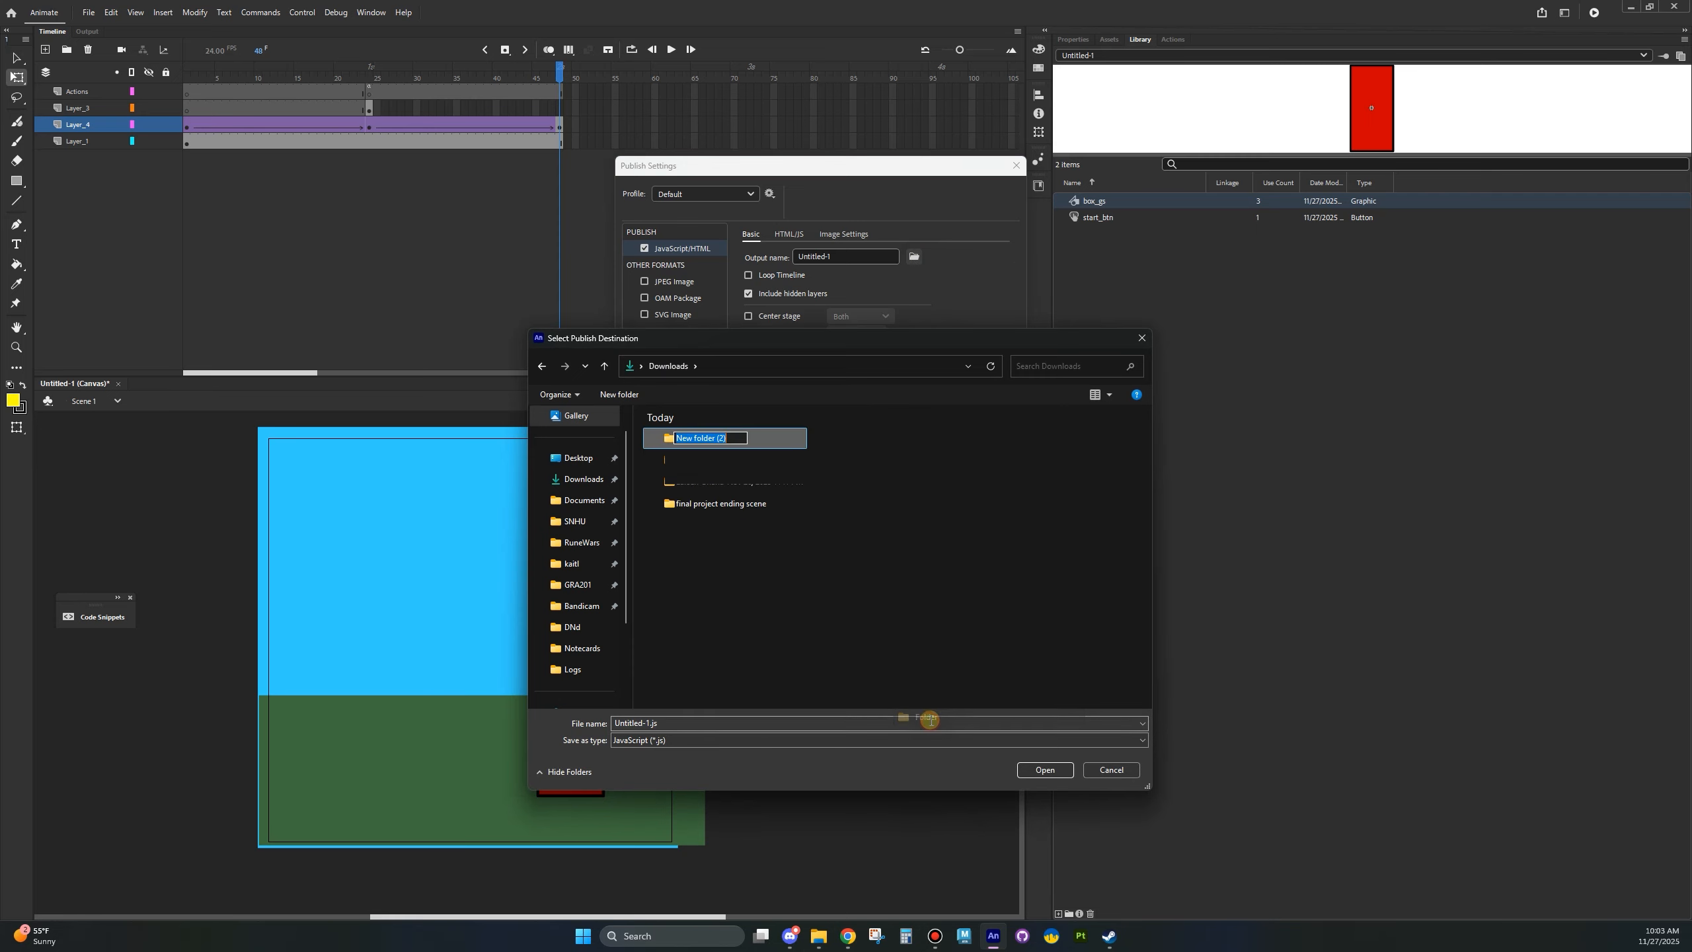
pyautogui.write('htmlpublish')
pyautogui.press('Return')
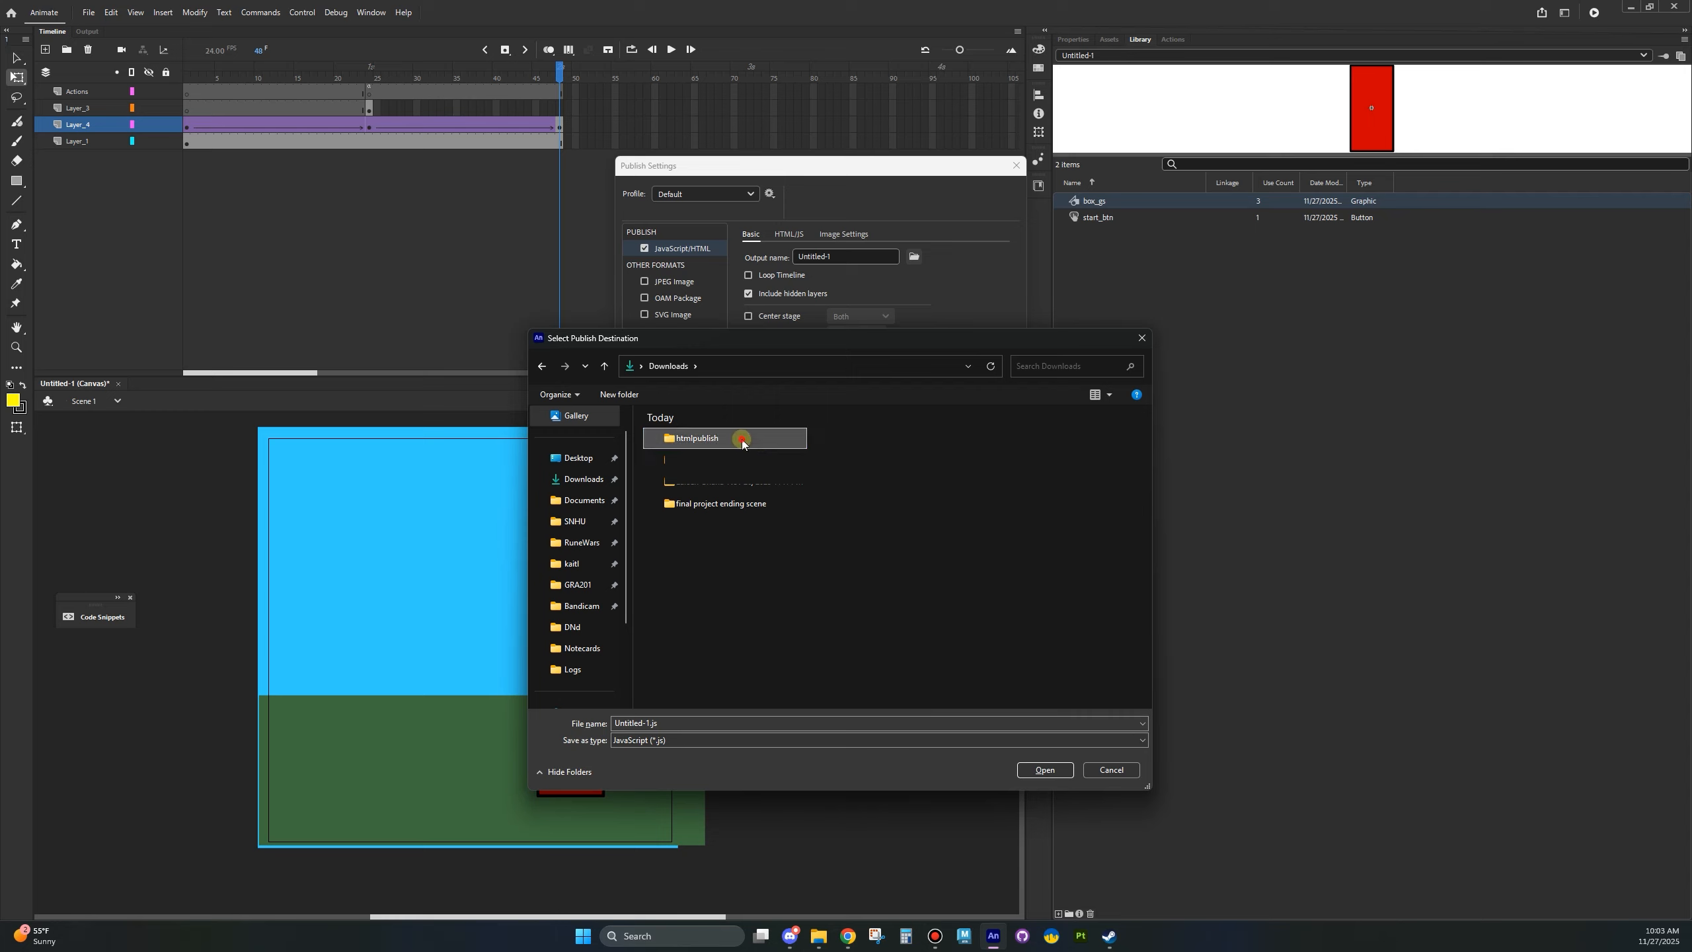
# - Set the publish destination to Untitled-1.js inside the htmlpublish folder, and publish the document
pyautogui.doubleClick(743, 442)
pyautogui.click(1043, 770)
pyautogui.click(873, 611)
# - Switch to File Explorer and open the published Untitled-1.html from Downloads > htmlpublish in the browser
pyautogui.moveTo(848, 936)
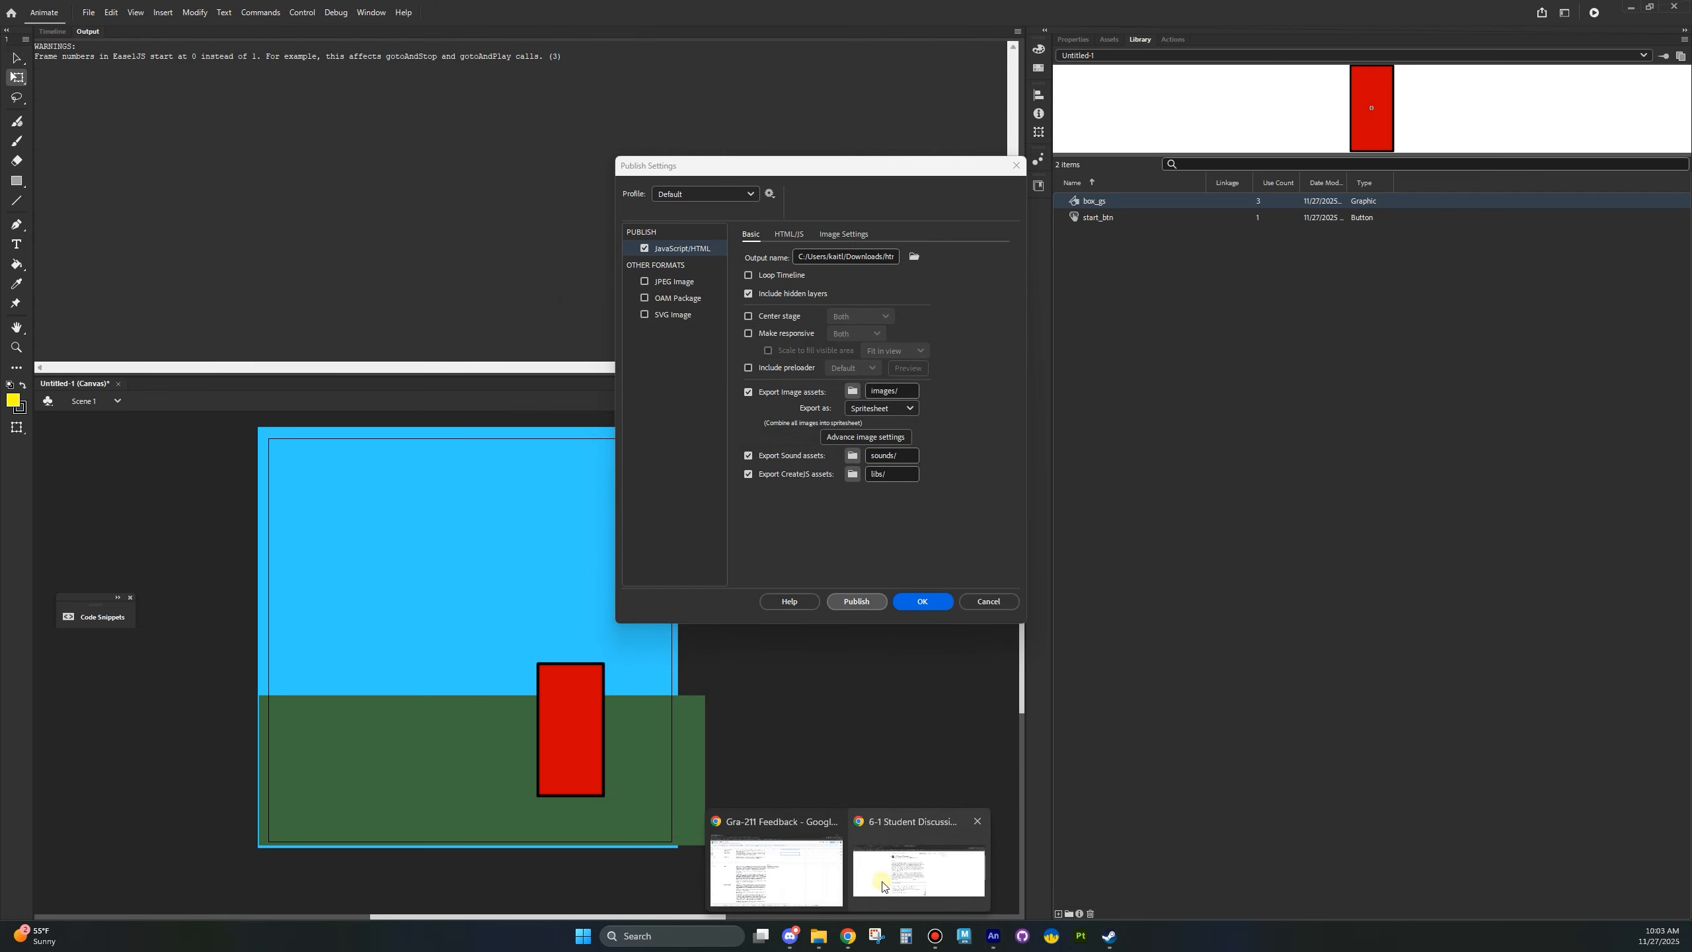
pyautogui.click(819, 936)
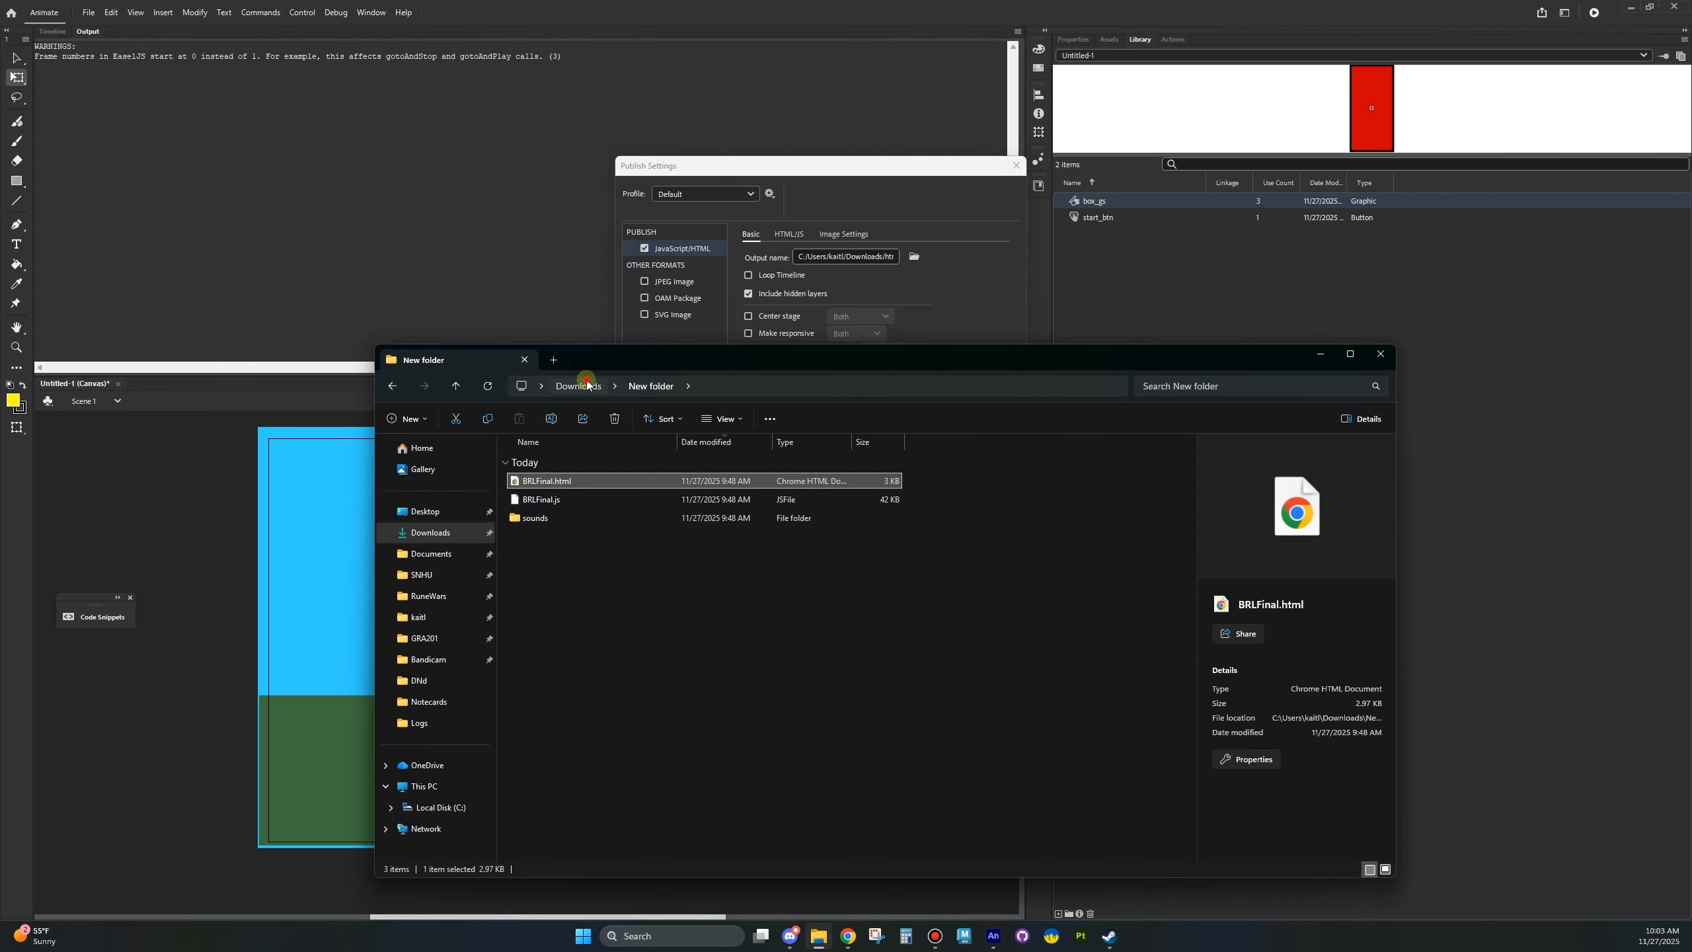
pyautogui.click(587, 384)
pyautogui.doubleClick(560, 532)
pyautogui.click(580, 481)
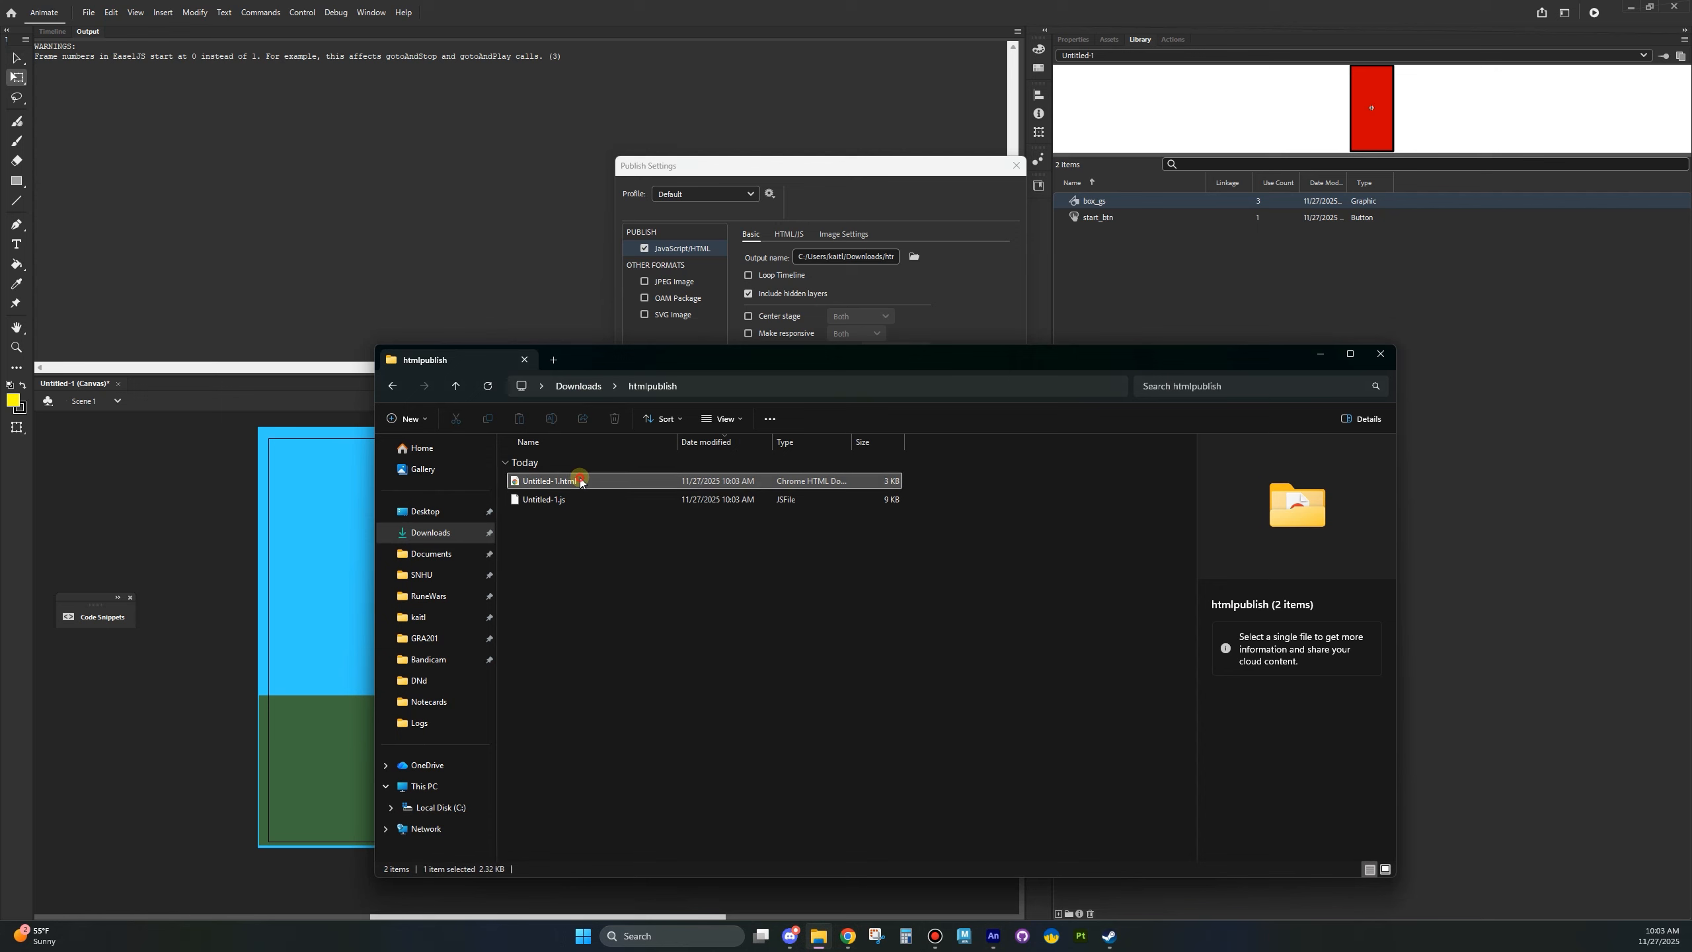
pyautogui.doubleClick(581, 481)
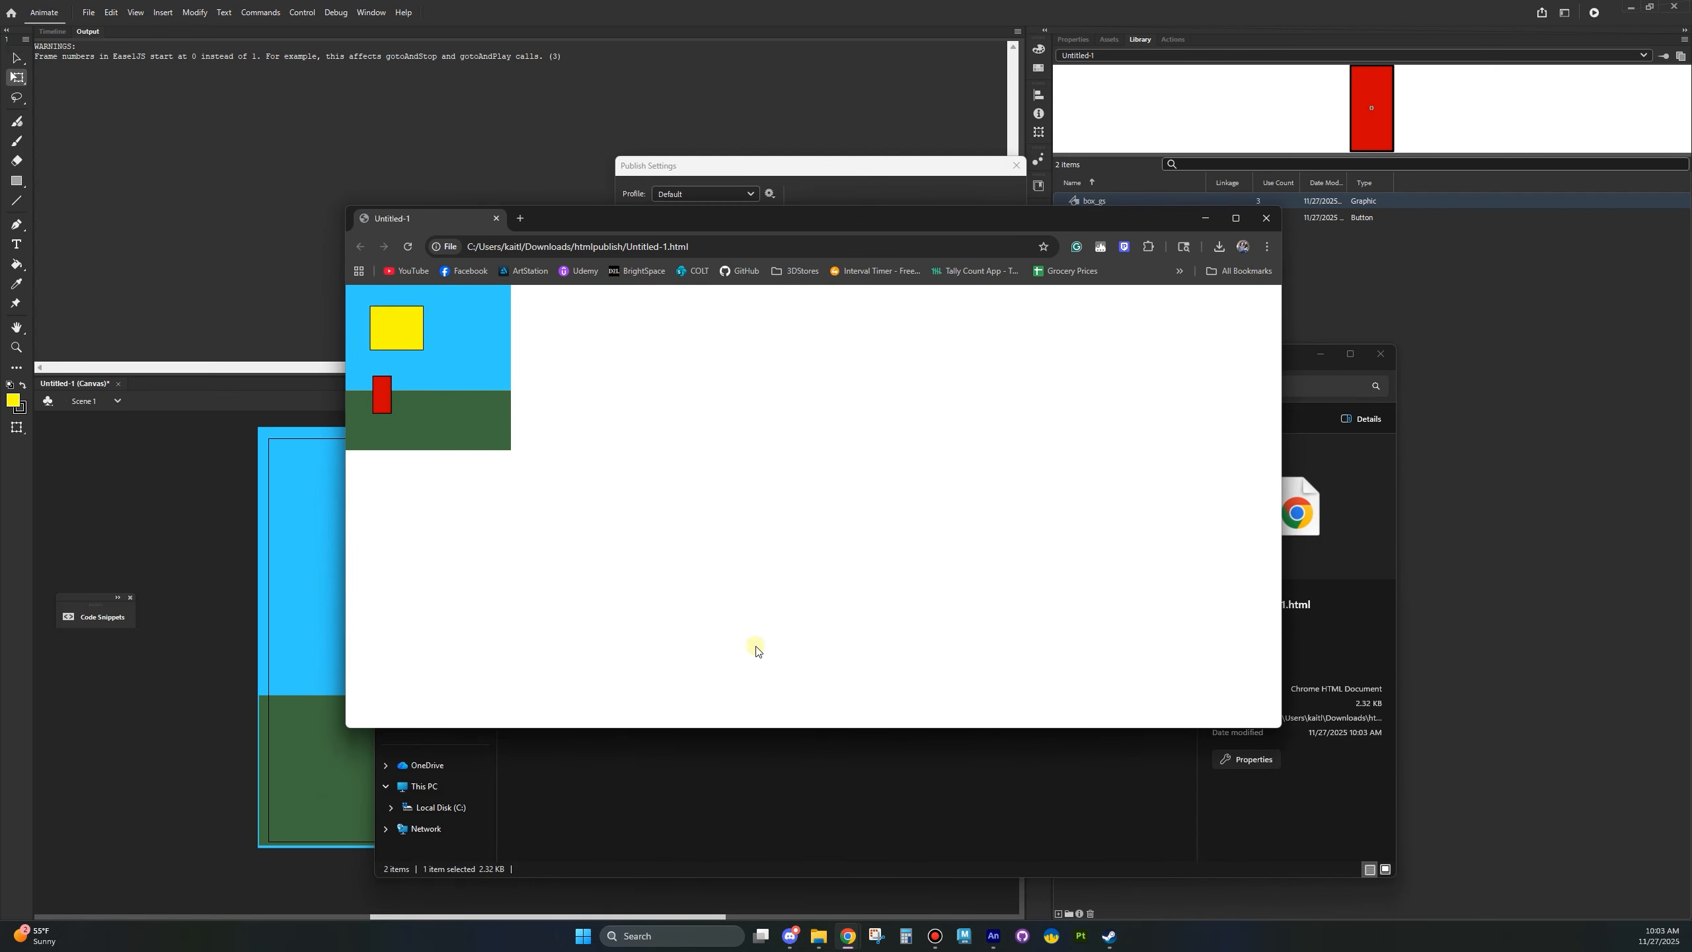
# - Test the yellow button on the published page, and close the page to return to the timeline in Animate
pyautogui.click(409, 334)
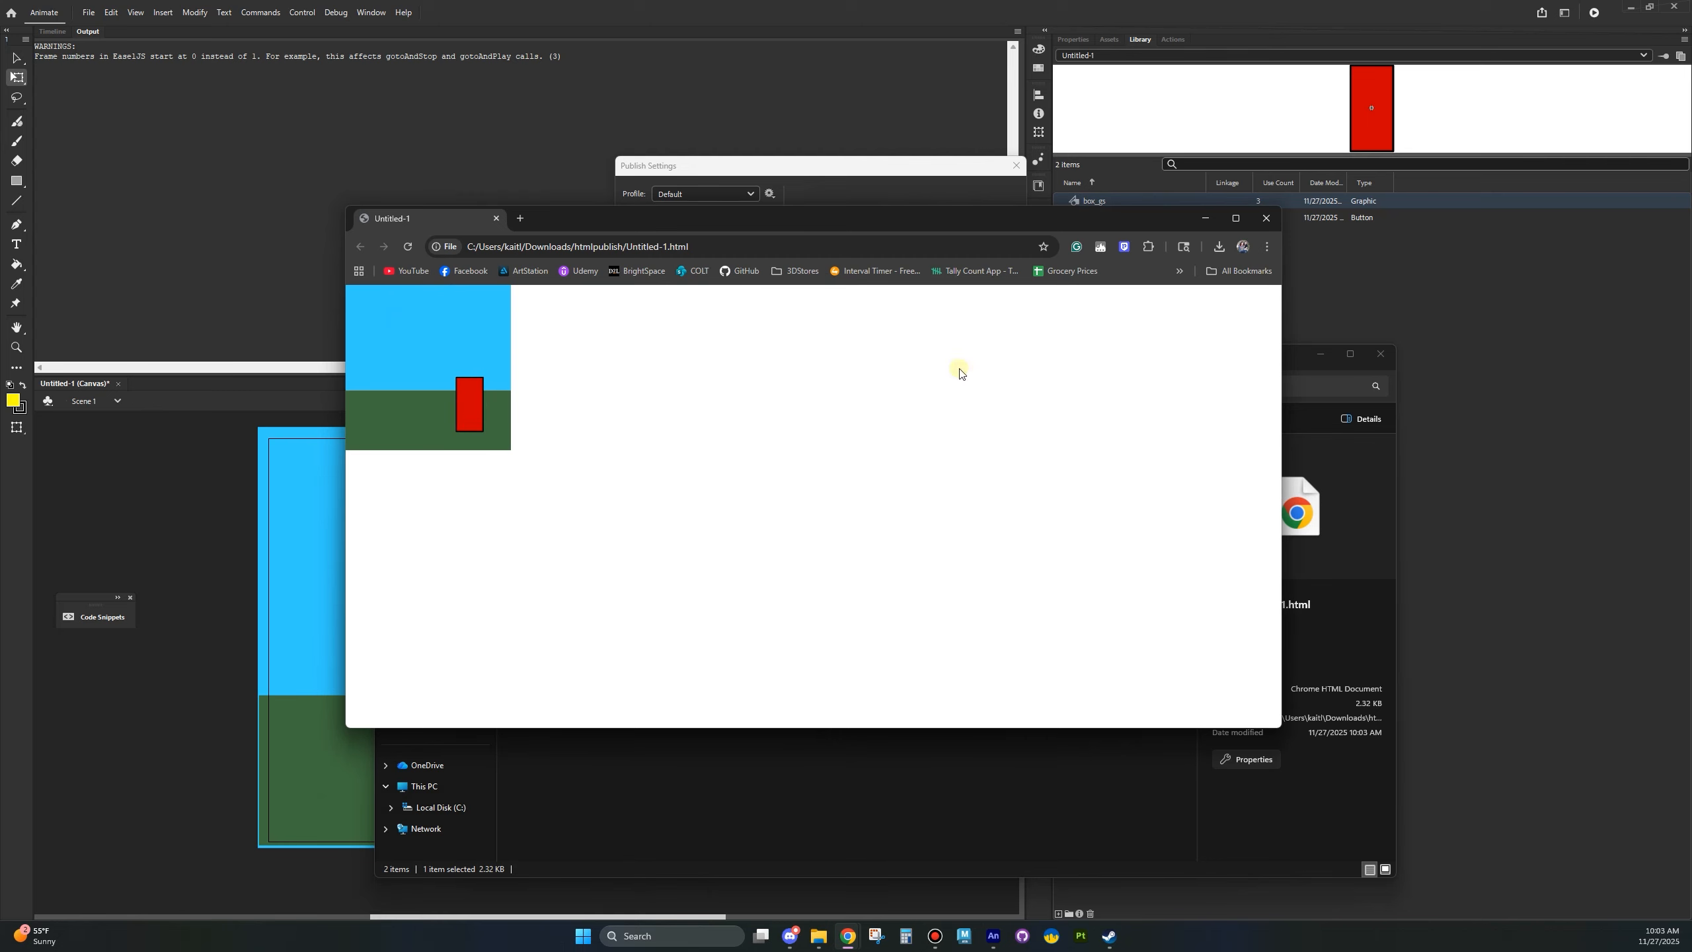
pyautogui.click(1266, 218)
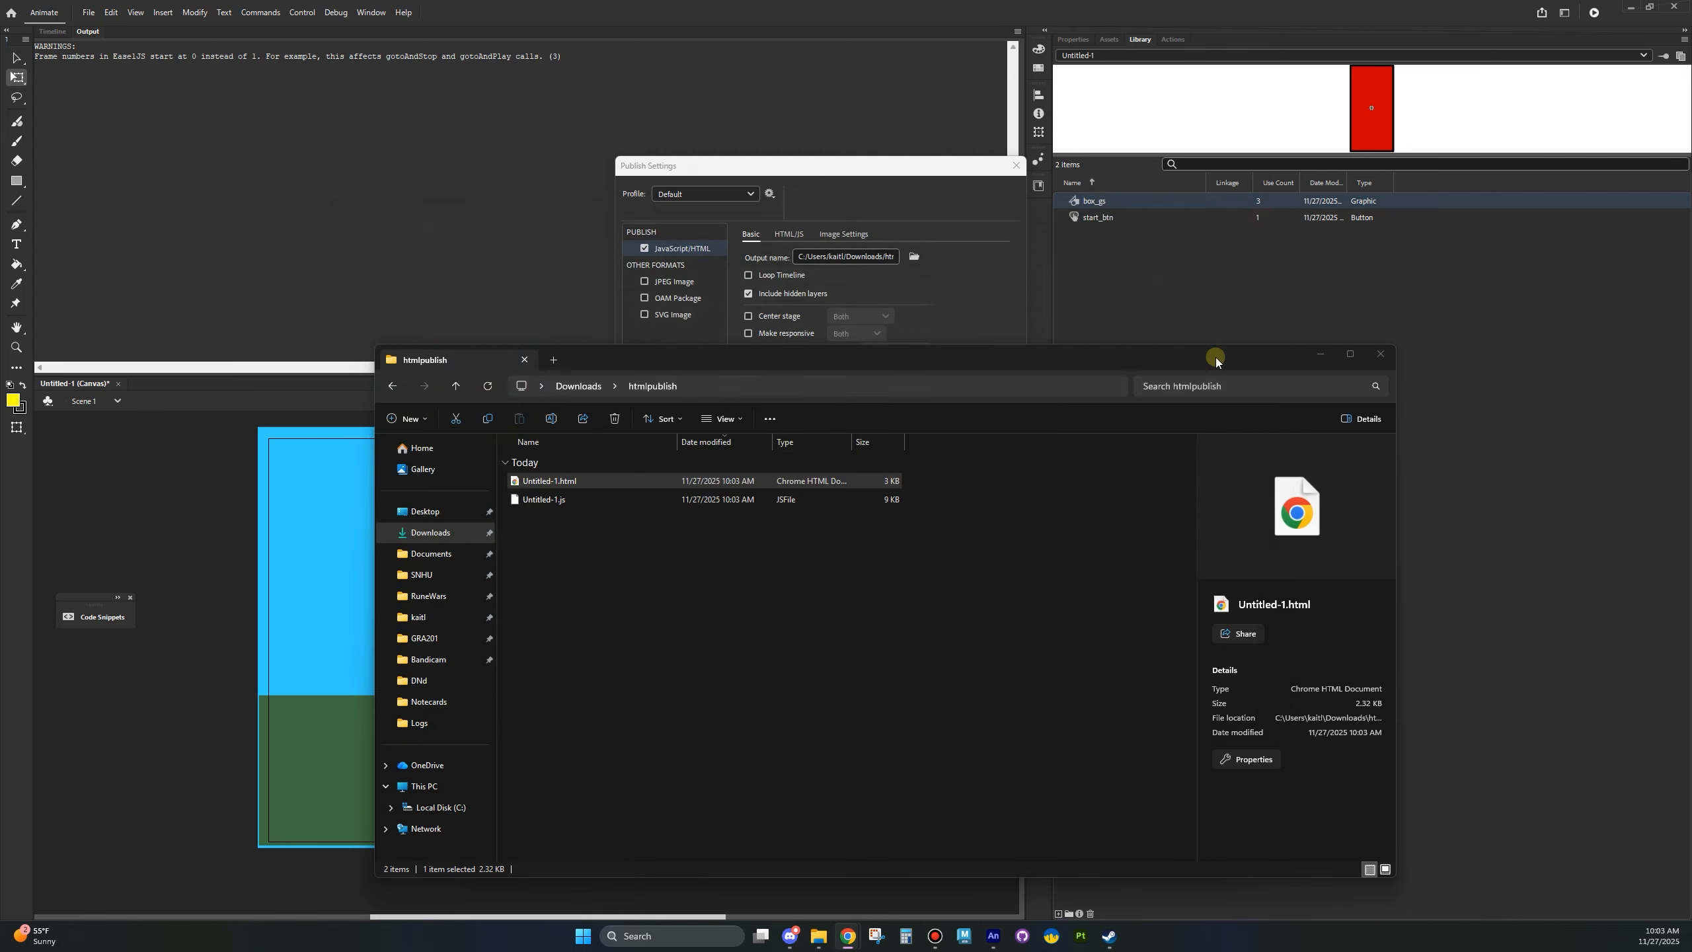
pyautogui.click(1325, 358)
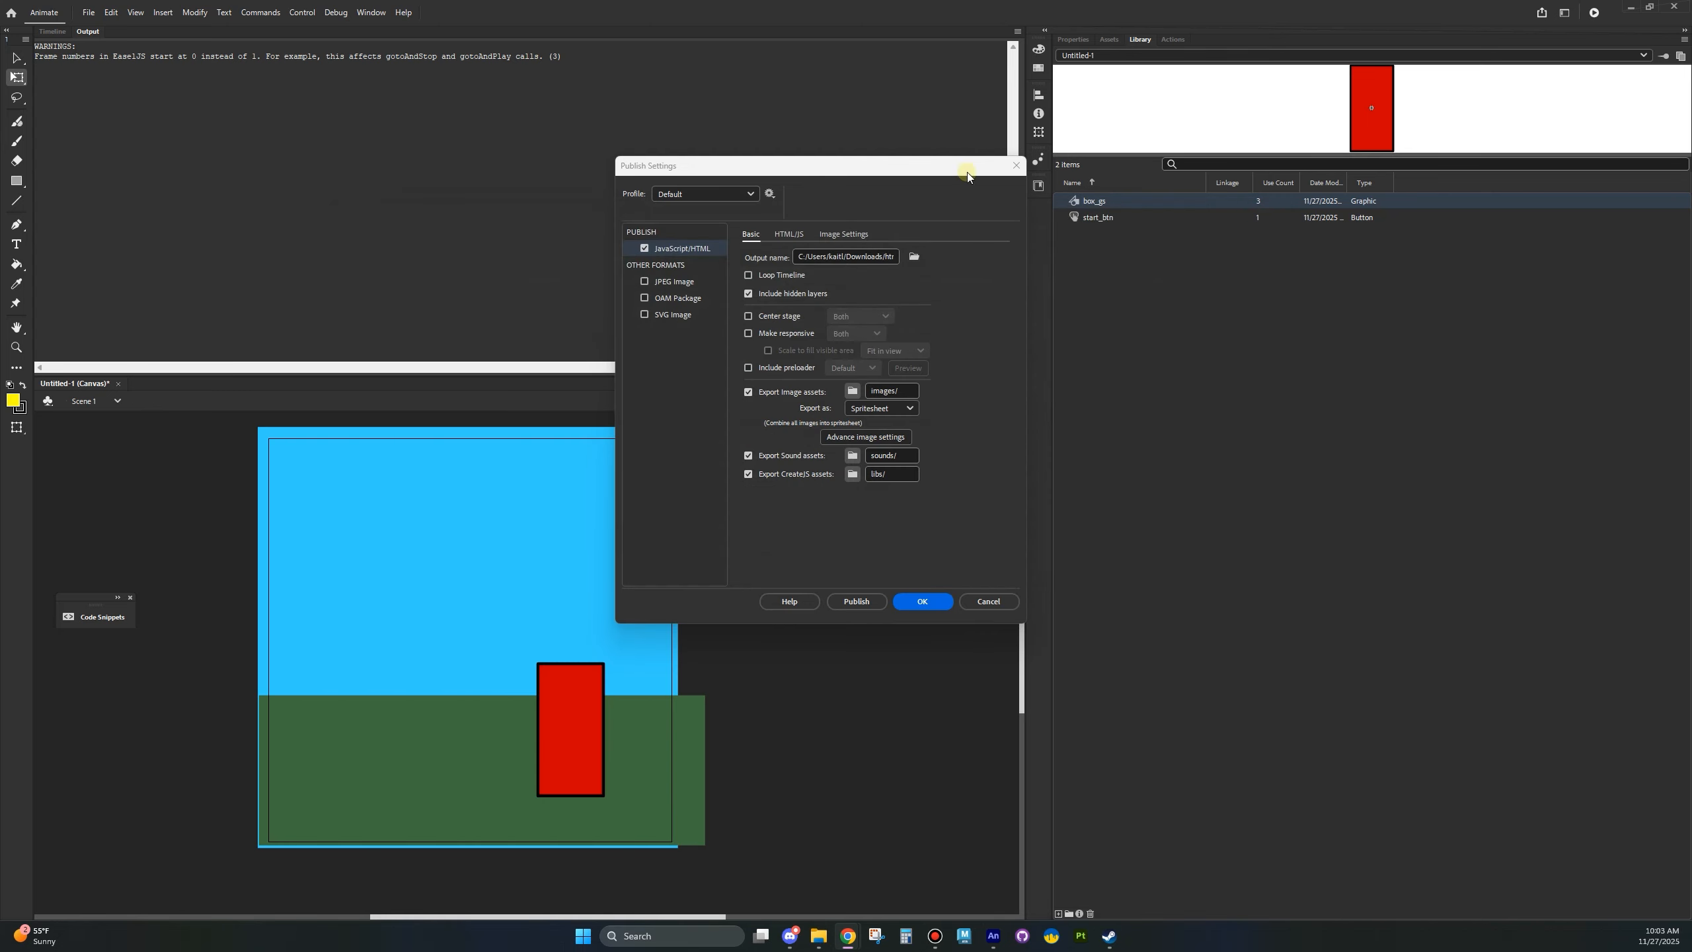
pyautogui.click(52, 31)
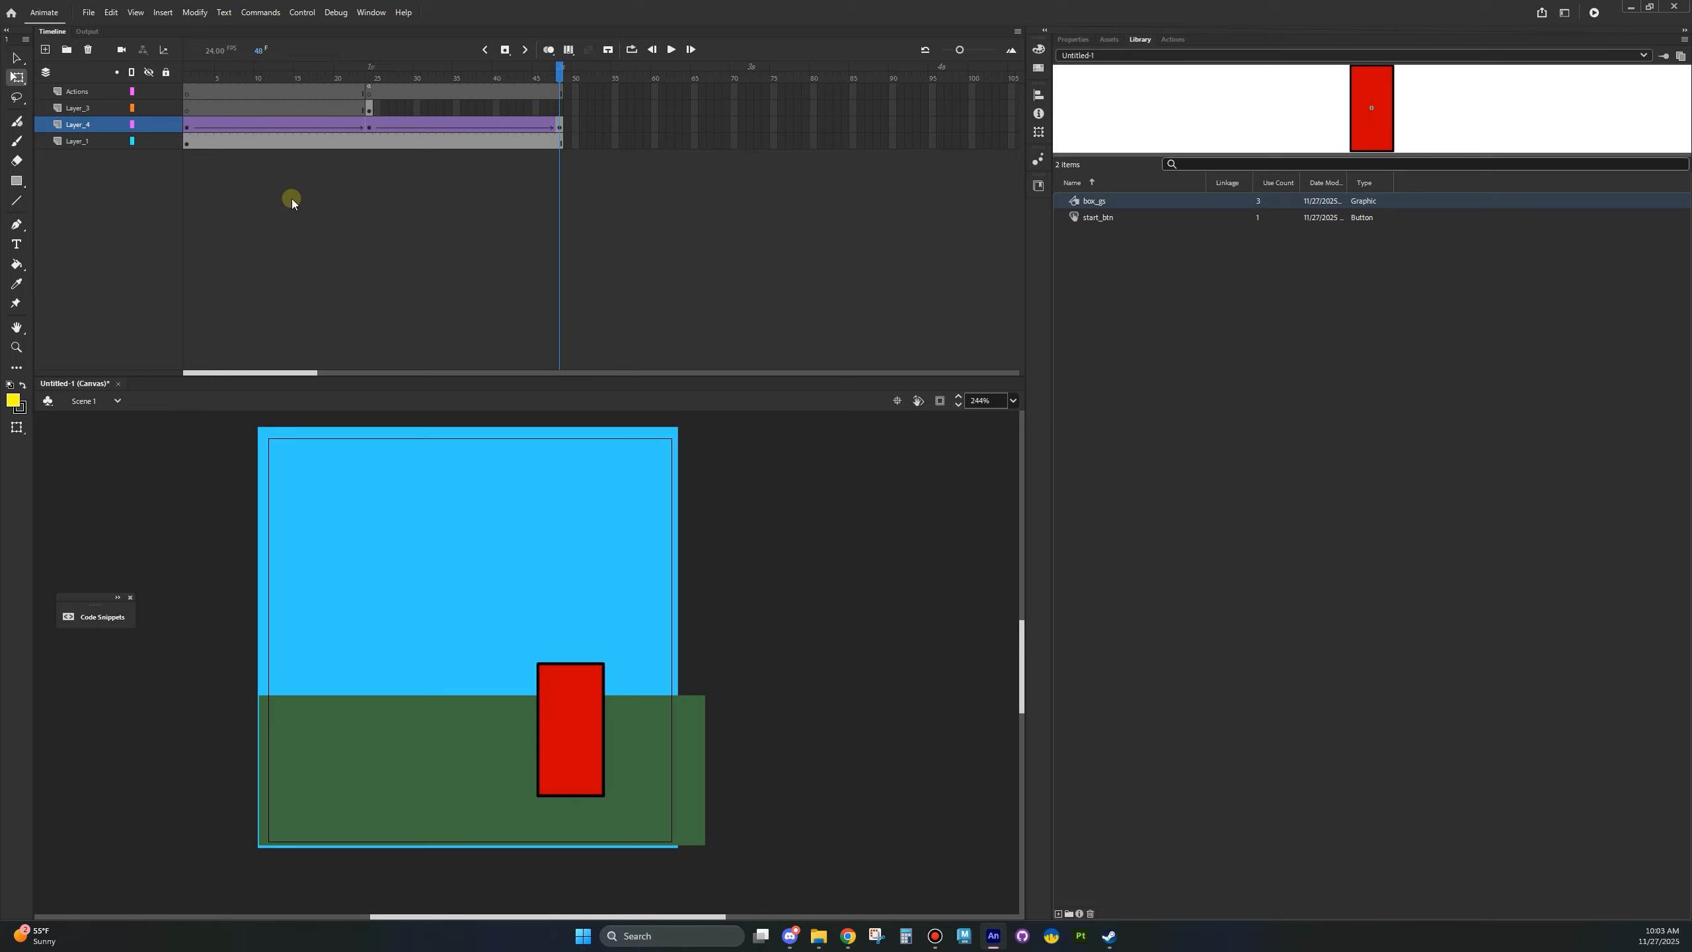
# - Create a new Graphic symbol named Spin_gs
pyautogui.click(194, 18)
pyautogui.click(193, 28)
pyautogui.click(751, 619)
pyautogui.click(746, 663)
pyautogui.click(768, 599)
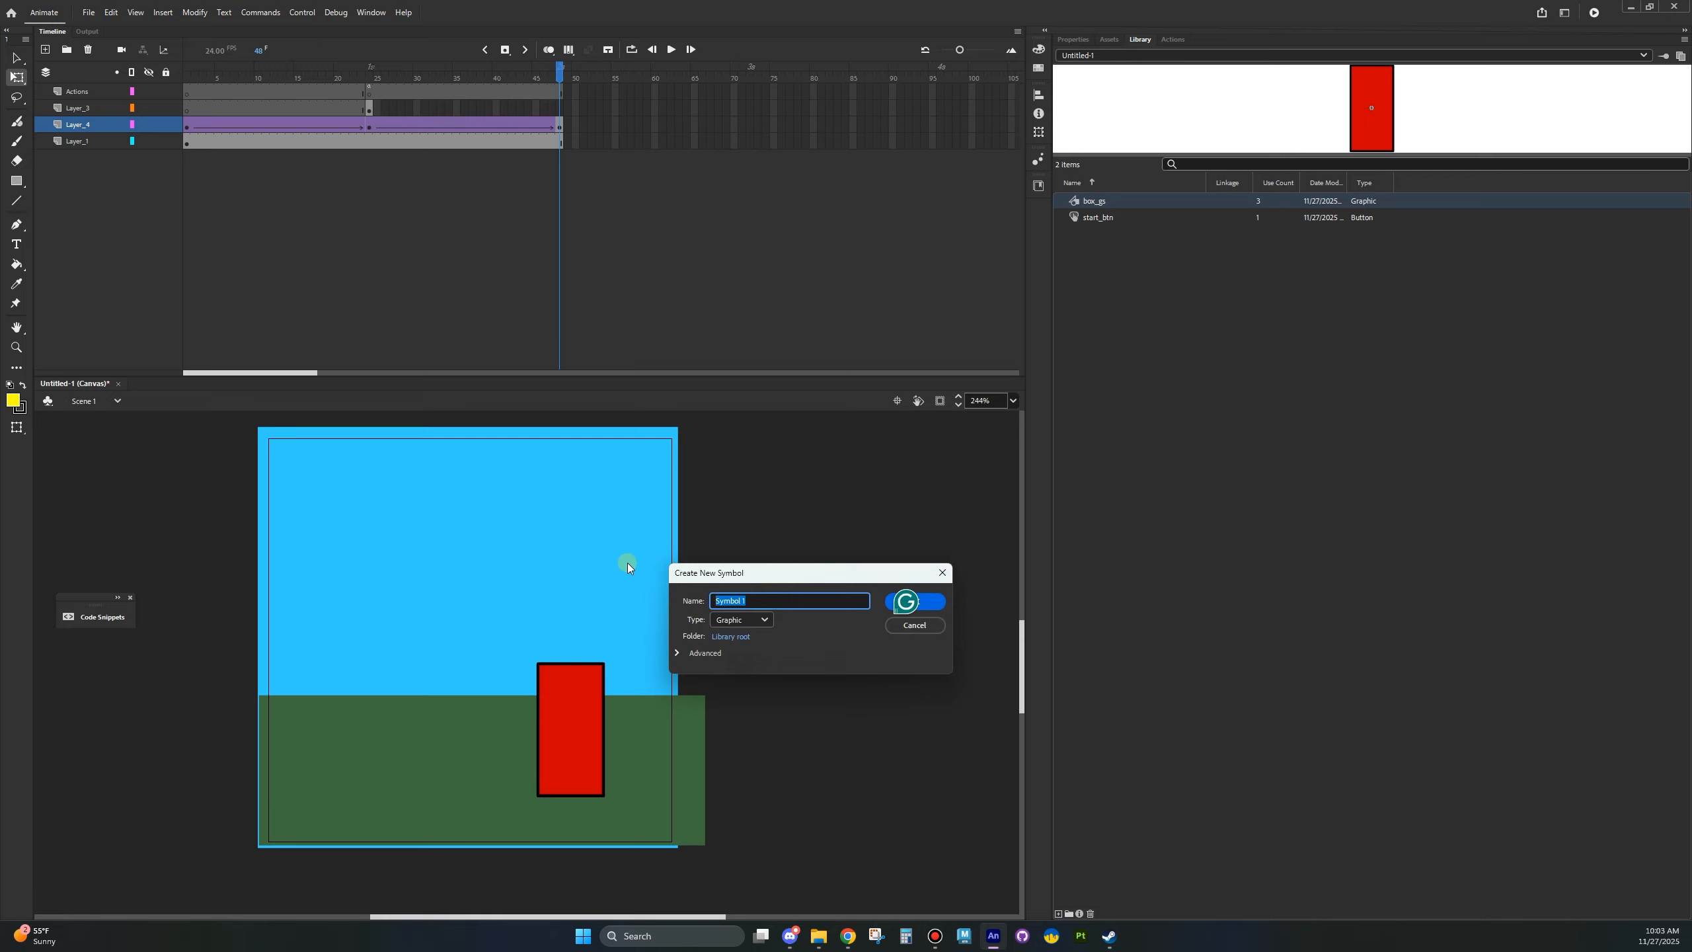
pyautogui.write('Spin_gs')
pyautogui.click(929, 600)
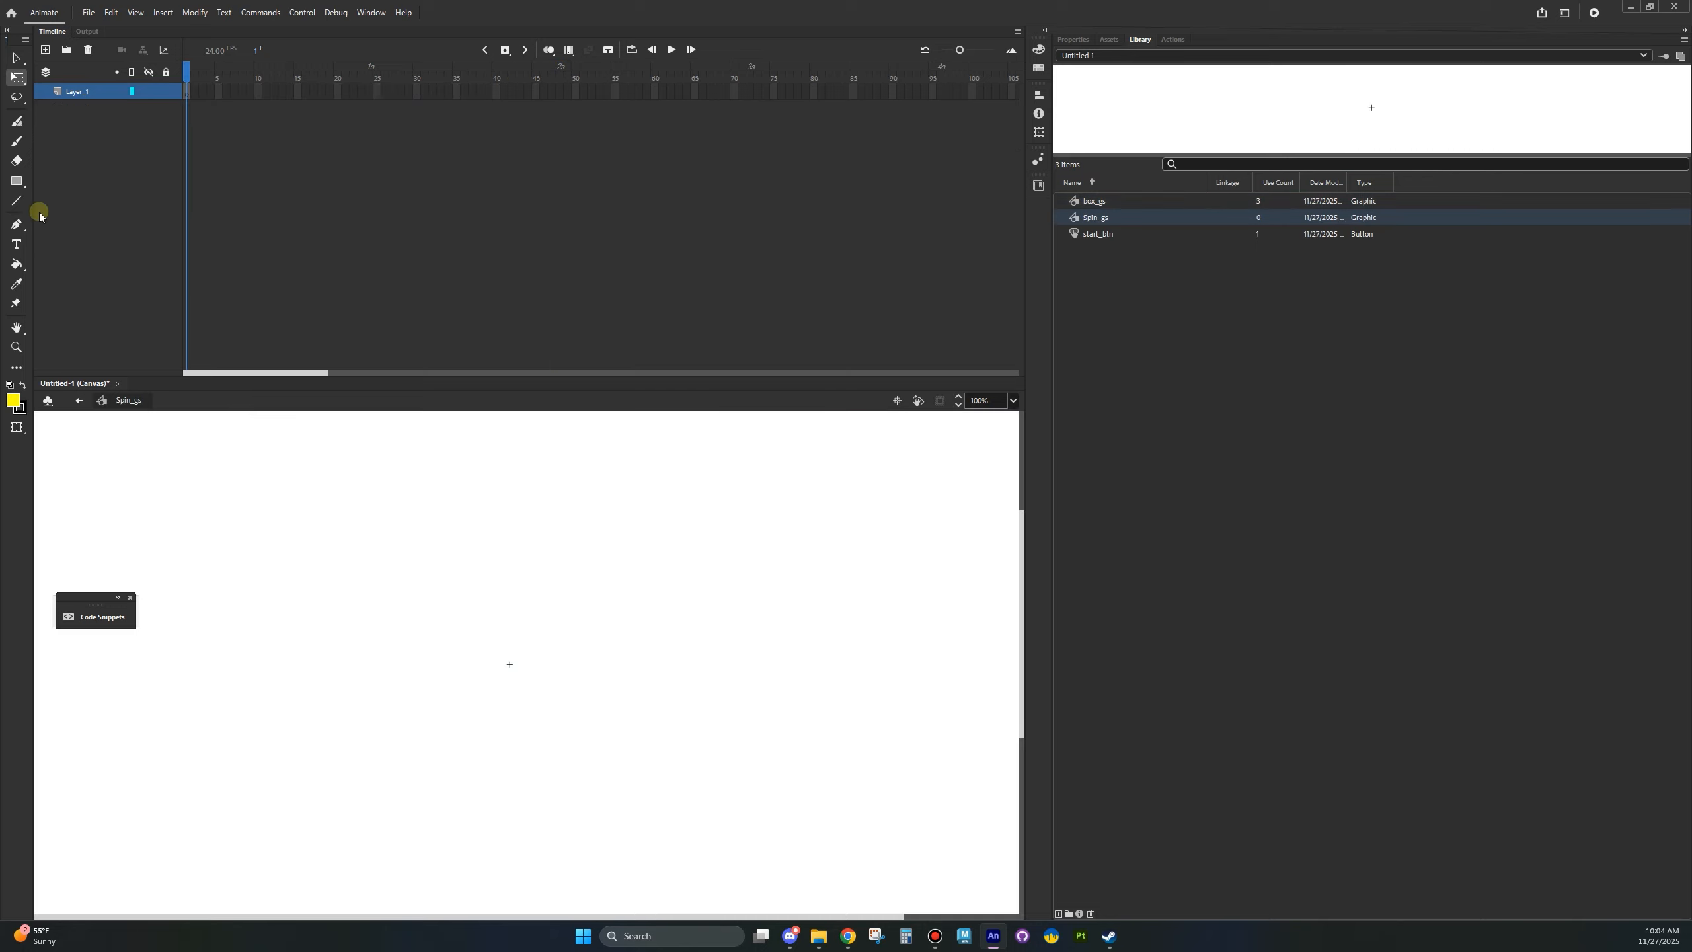
# - Draw a horizontal black line about 286 px wide just below the centre point of the Spin_gs symbol
pyautogui.click(16, 201)
pyautogui.click(21, 407)
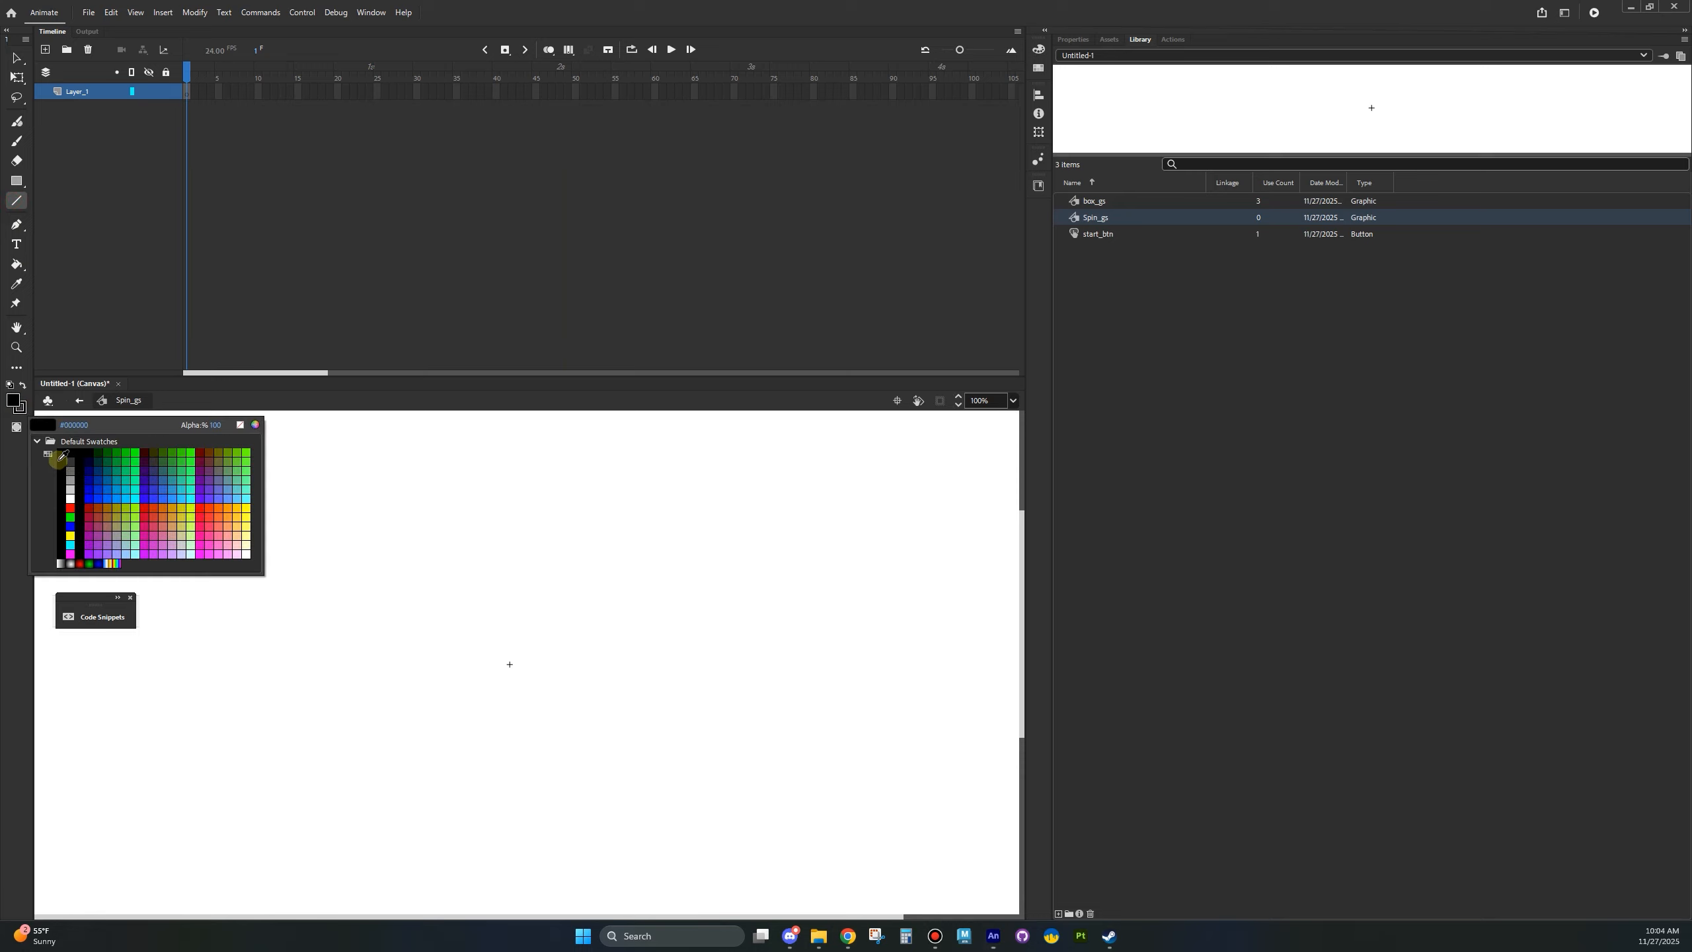
pyautogui.click(68, 453)
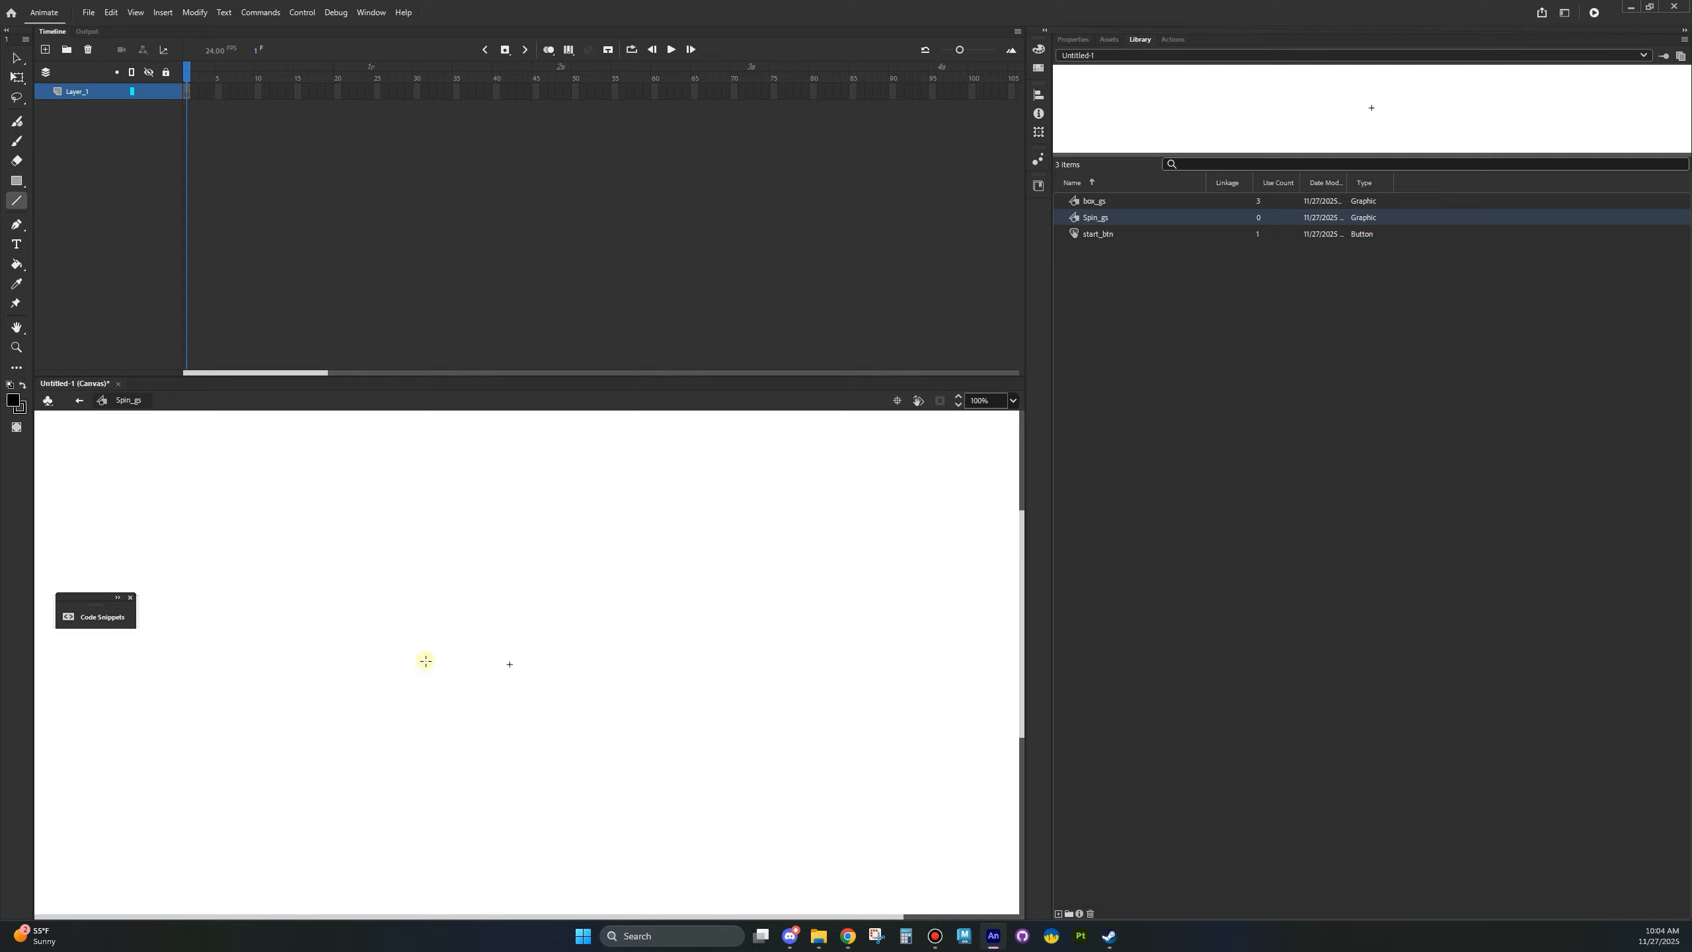
pyautogui.moveTo(410, 672); pyautogui.dragTo(603, 683)
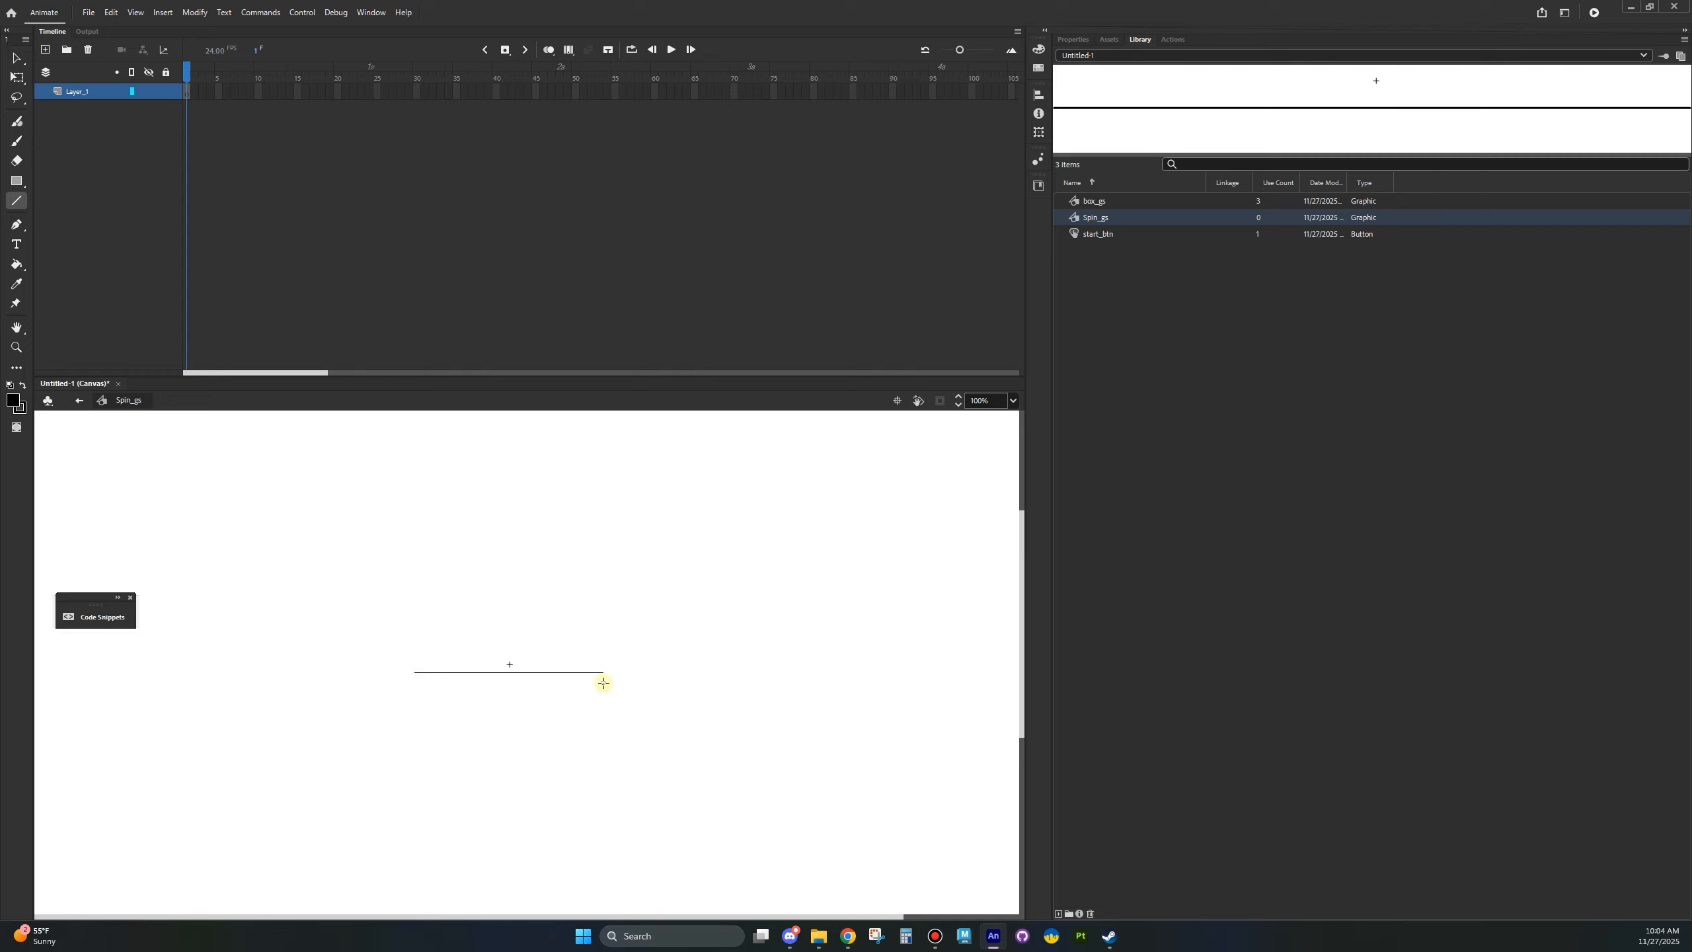
# - Select the line and set its stroke size to 10
pyautogui.click(16, 58)
pyautogui.click(481, 673)
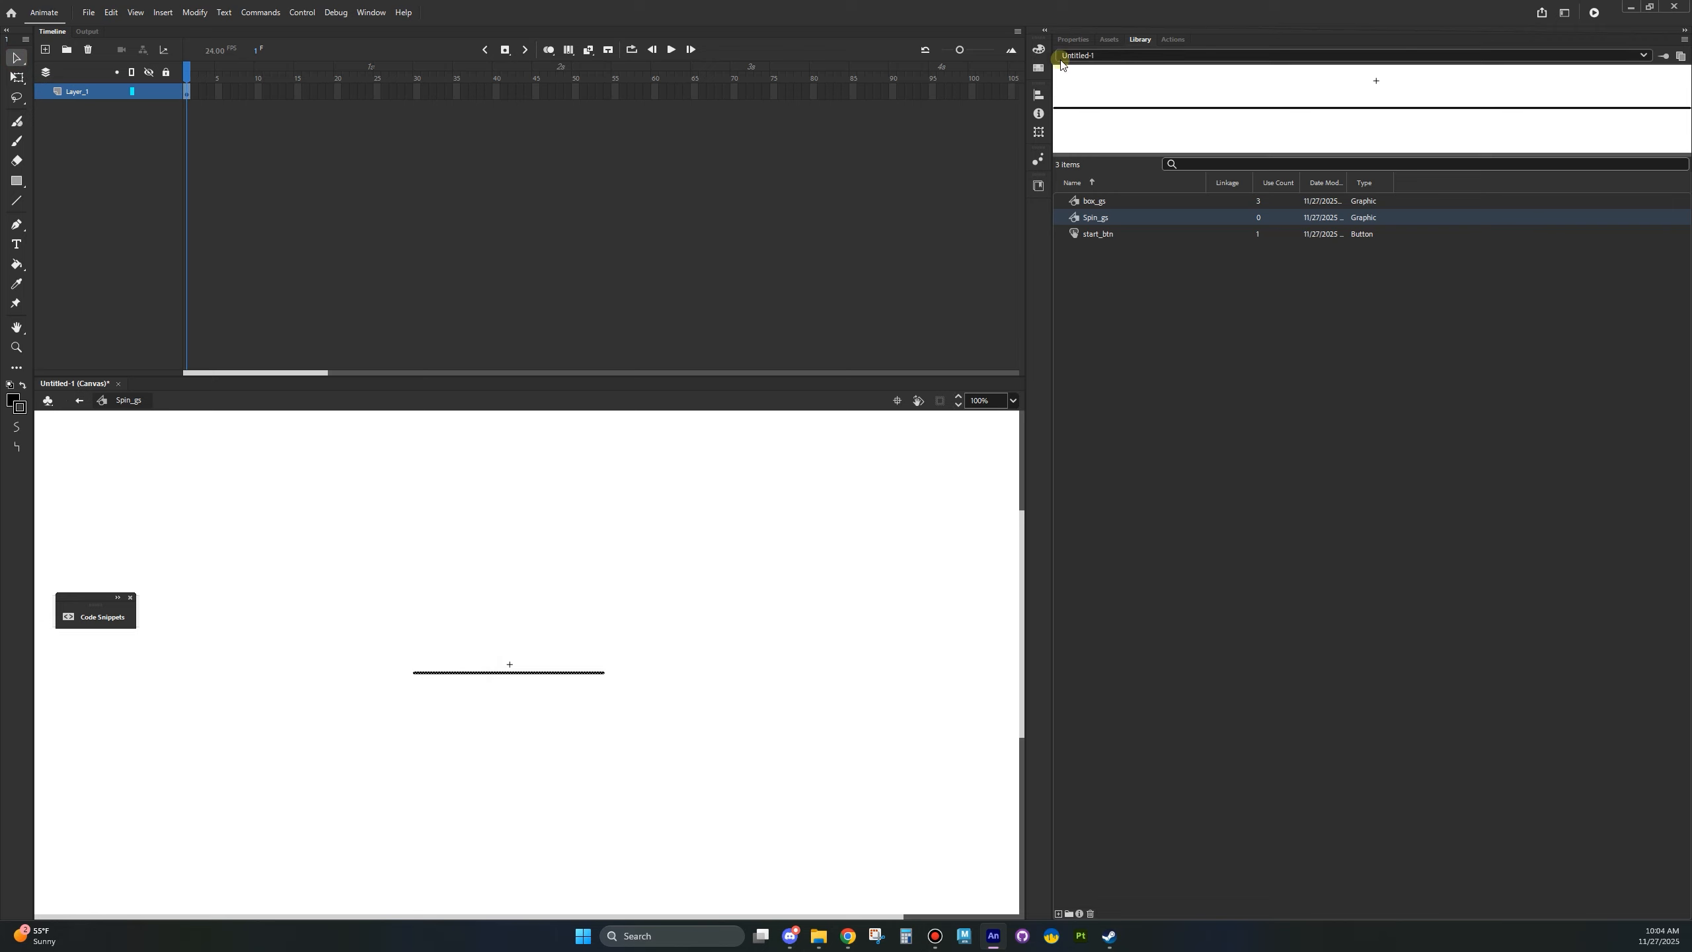
pyautogui.click(1071, 40)
pyautogui.click(1675, 227)
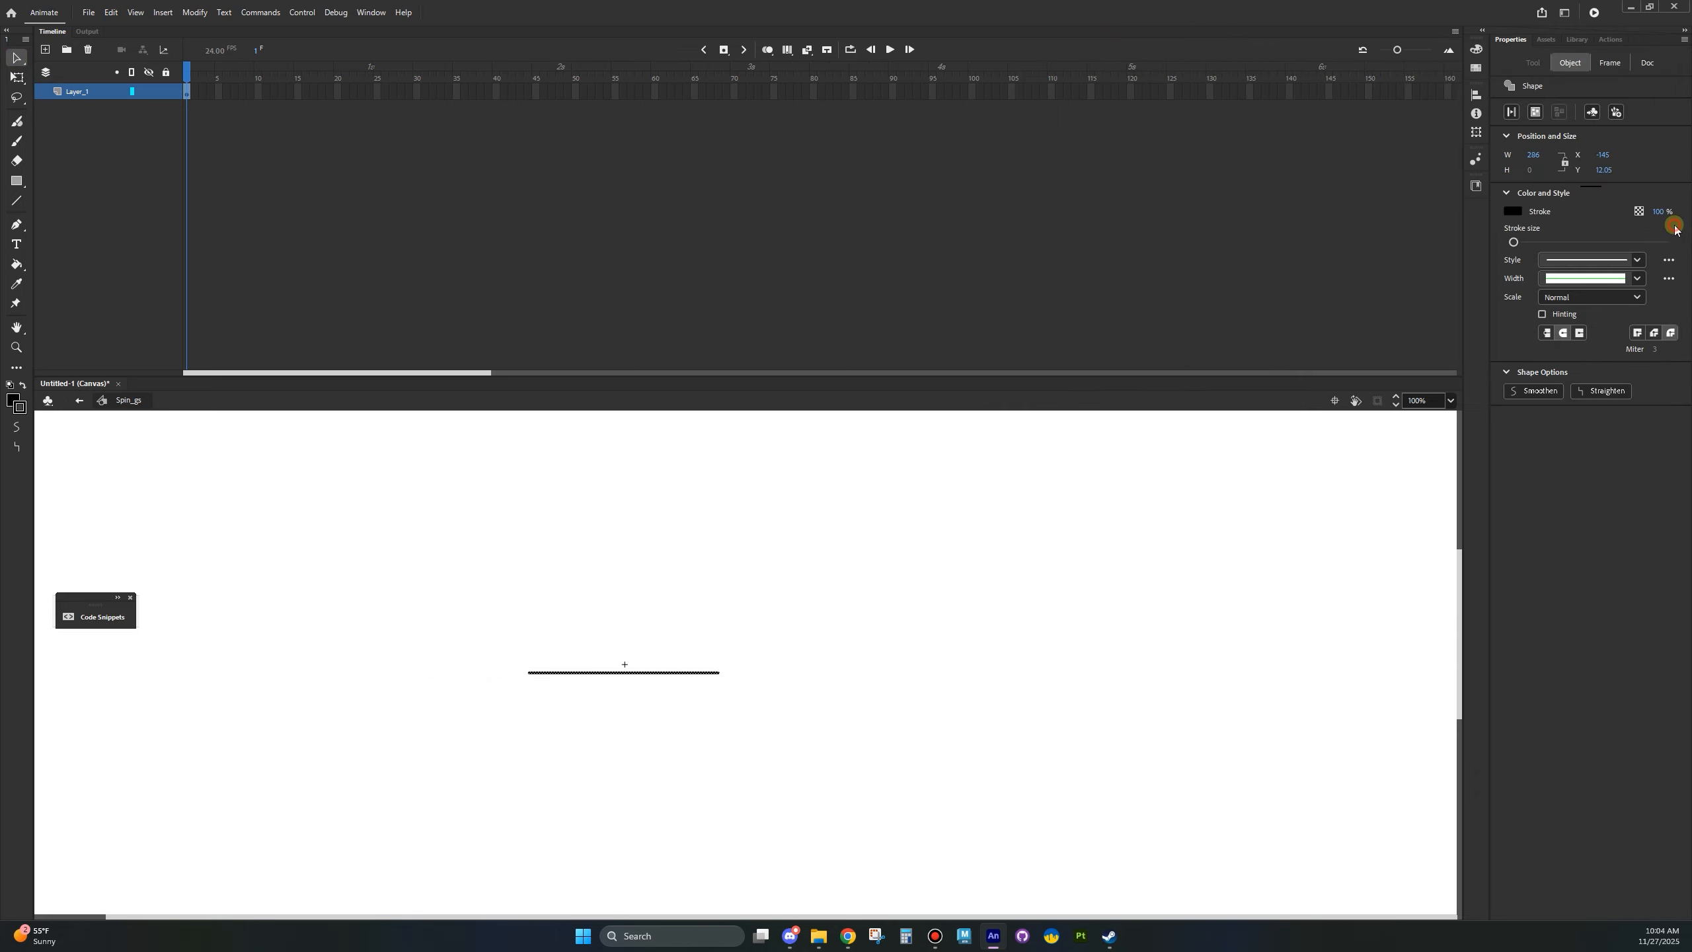
pyautogui.moveTo(1674, 230); pyautogui.dragTo(1689, 240)
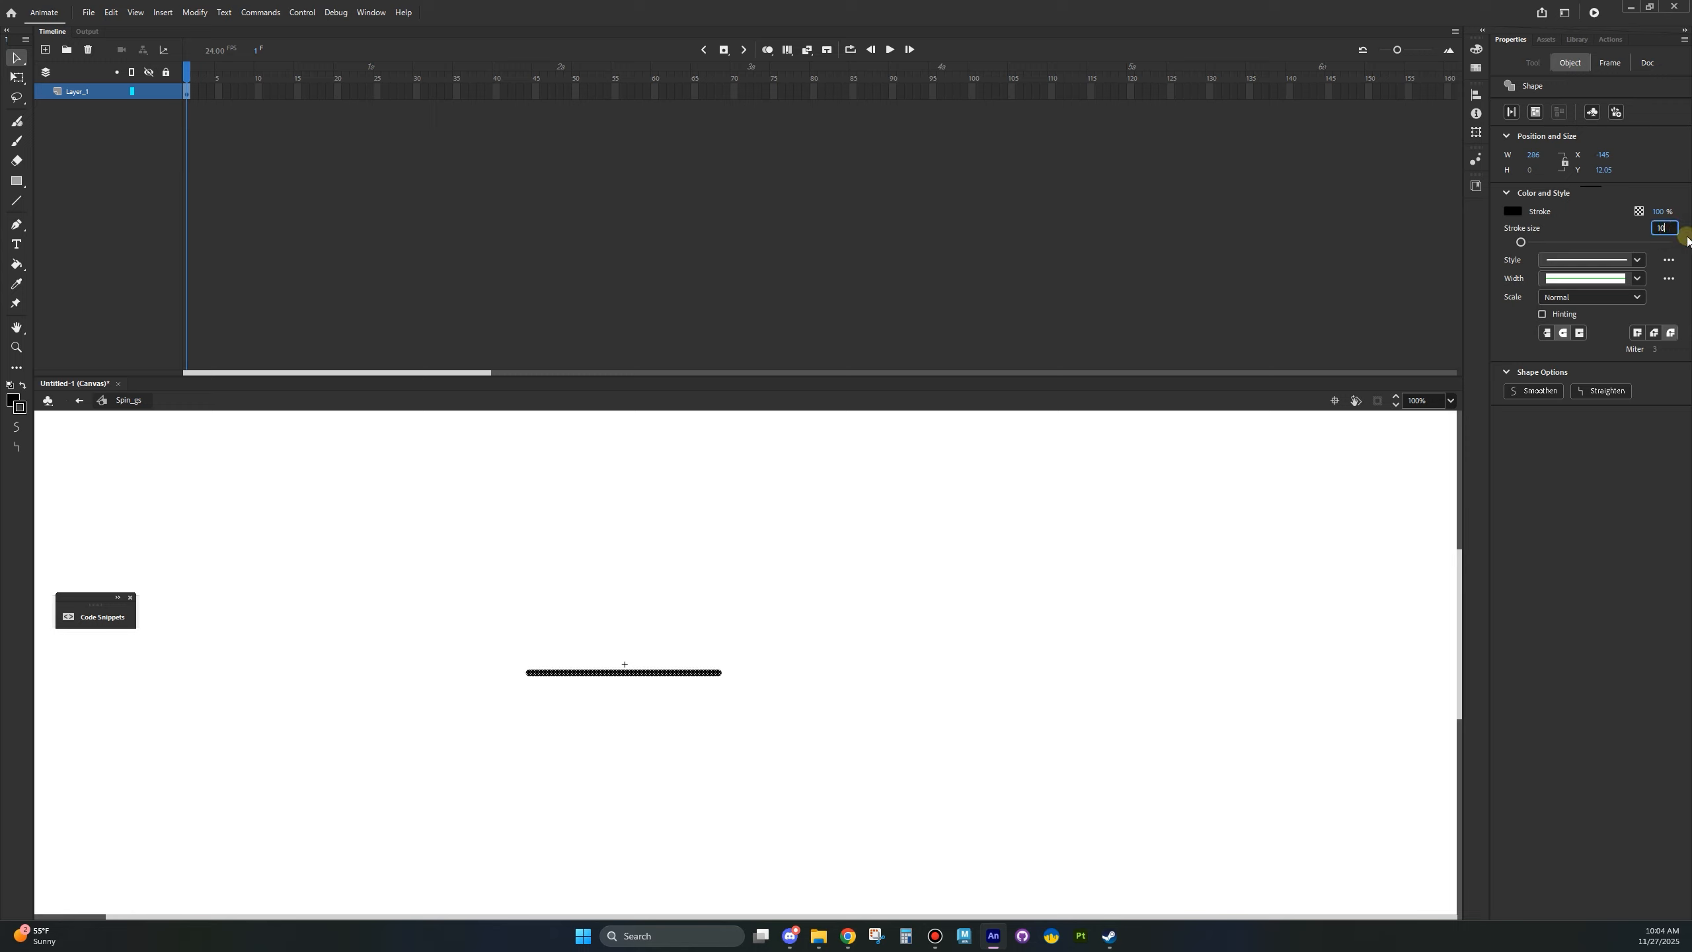
# - Nudge the line up onto the symbol's centre point, to a Y position of about 0.05, and deselect it
pyautogui.click(632, 667)
pyautogui.click(630, 673)
pyautogui.press('Up')
pyautogui.press('Up')
pyautogui.press('Up')
pyautogui.press('Up')
pyautogui.press('Up')
pyautogui.press('Up')
pyautogui.press('Up')
pyautogui.press('Up')
pyautogui.press('Up')
pyautogui.press('Up')
pyautogui.press('Up')
pyautogui.press('Up')
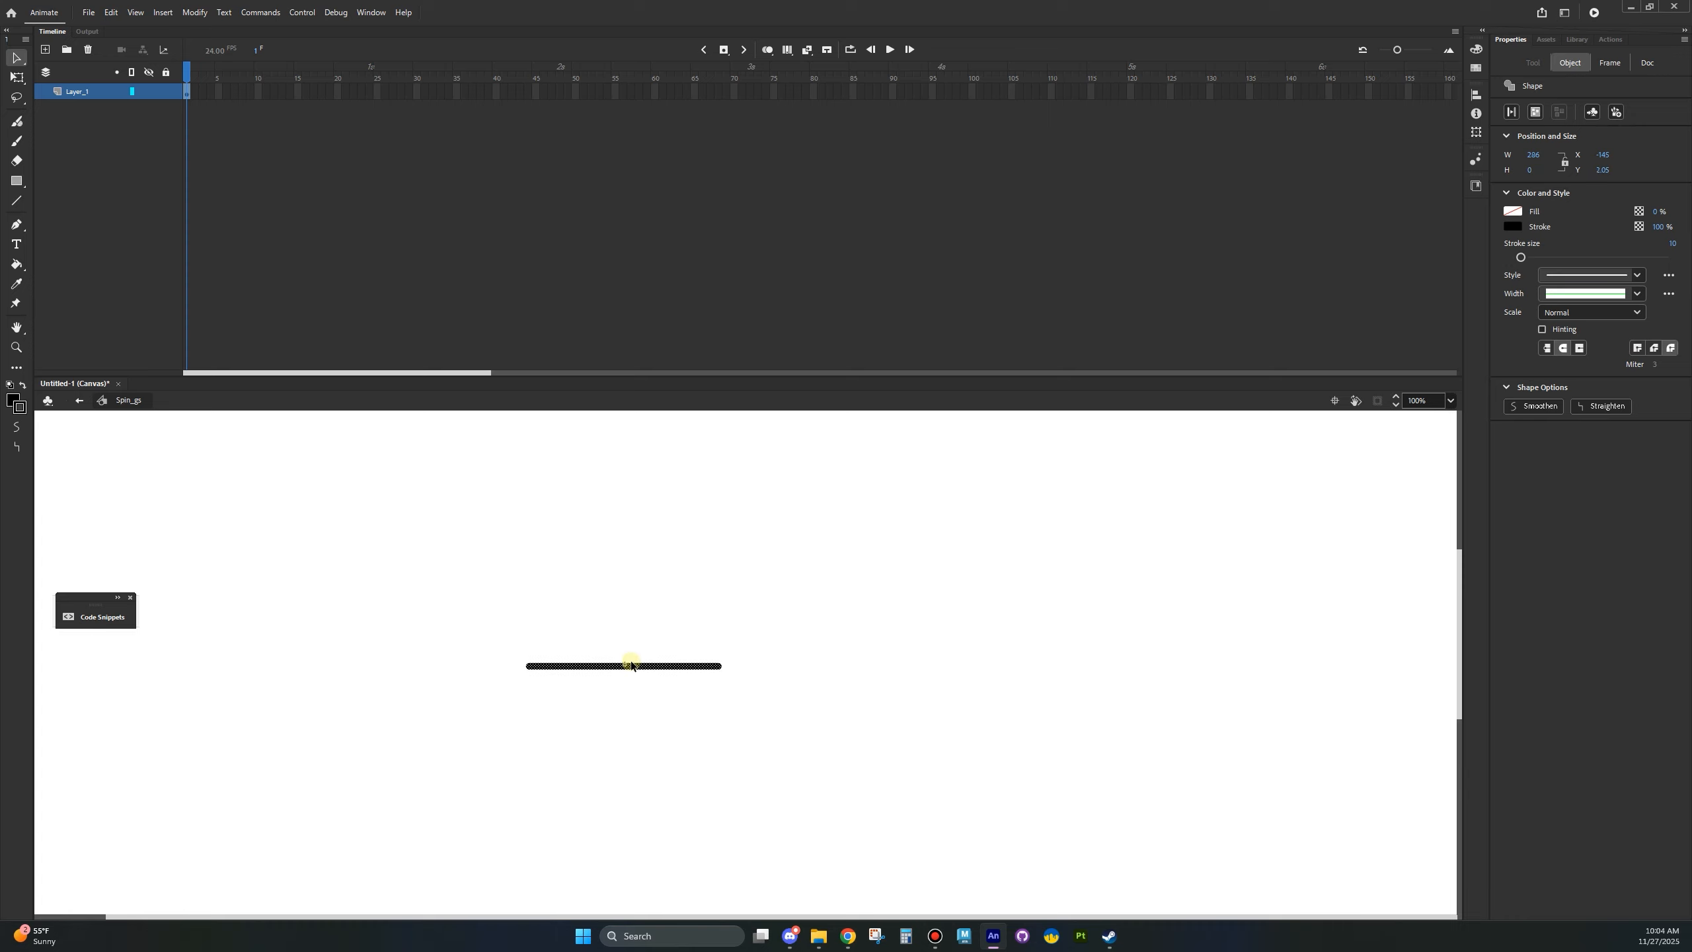
pyautogui.click(880, 640)
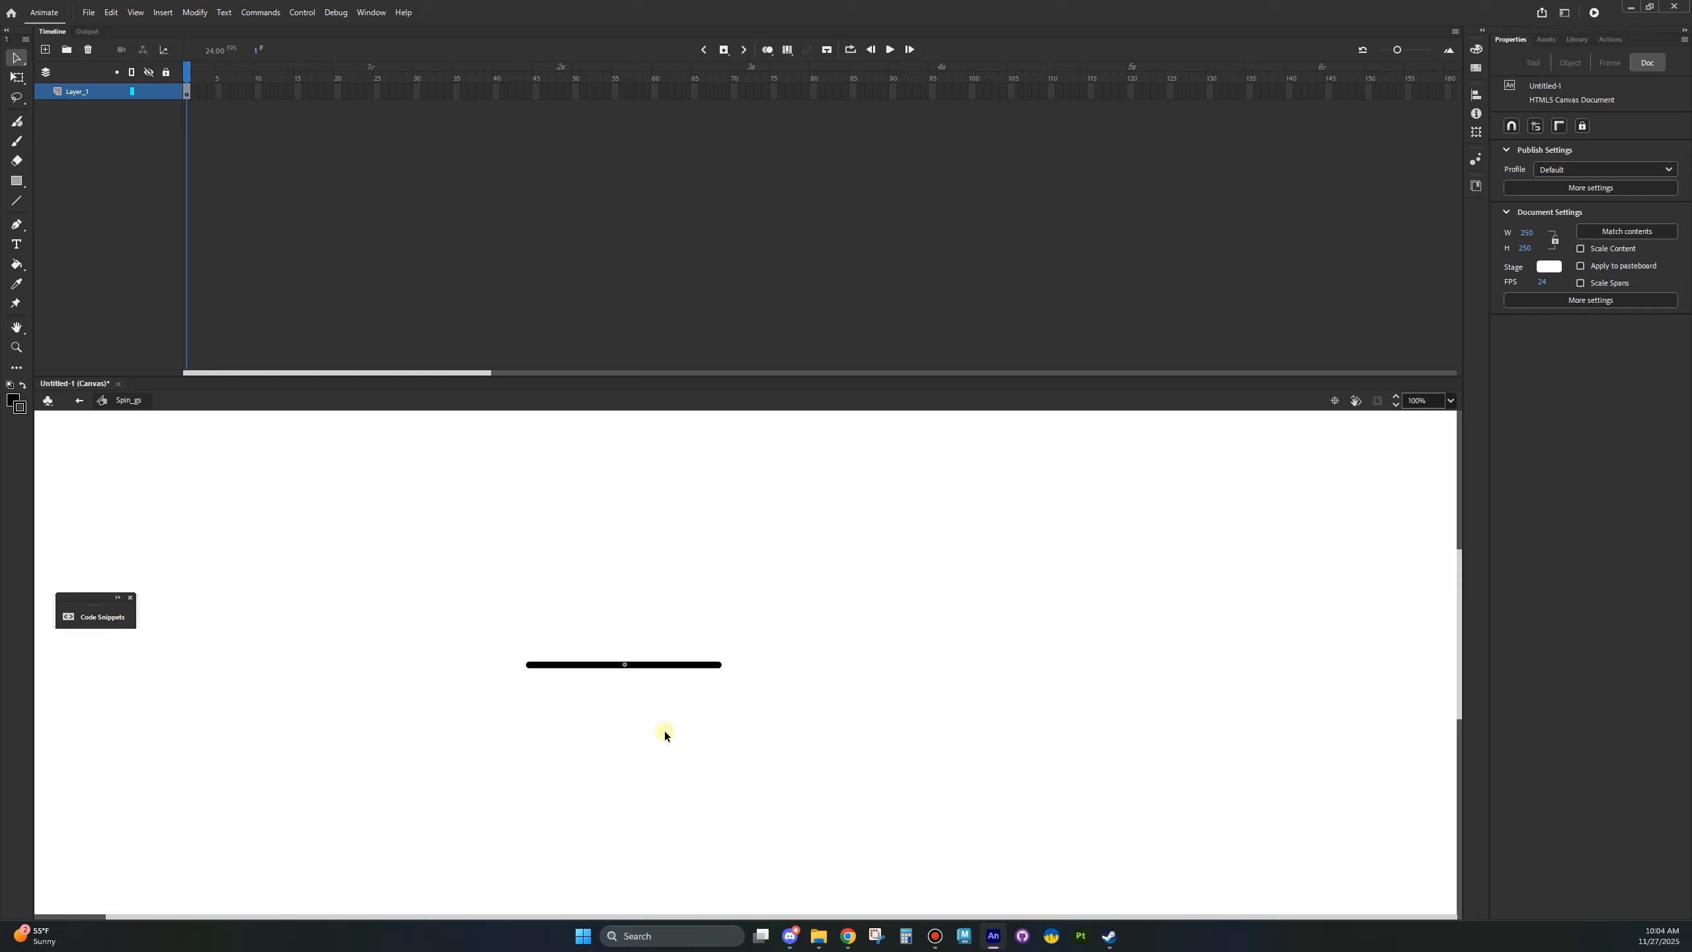
# - Convert the line into a Graphic symbol named Line_gs
pyautogui.click(663, 665)
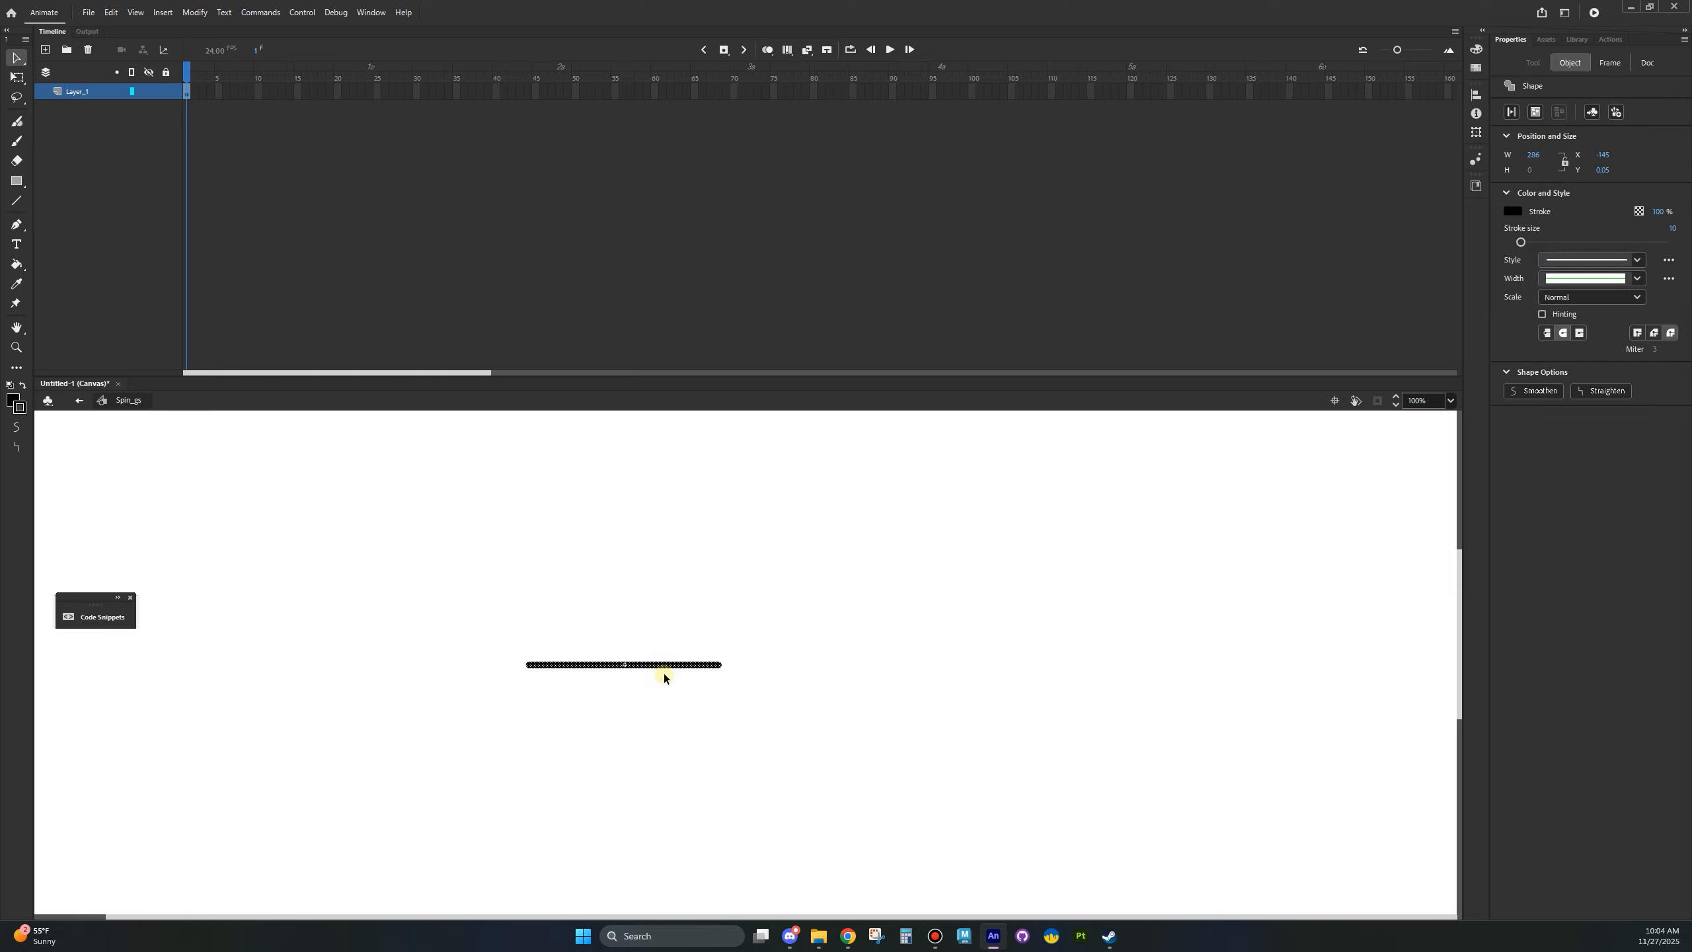
pyautogui.rightClick(674, 668)
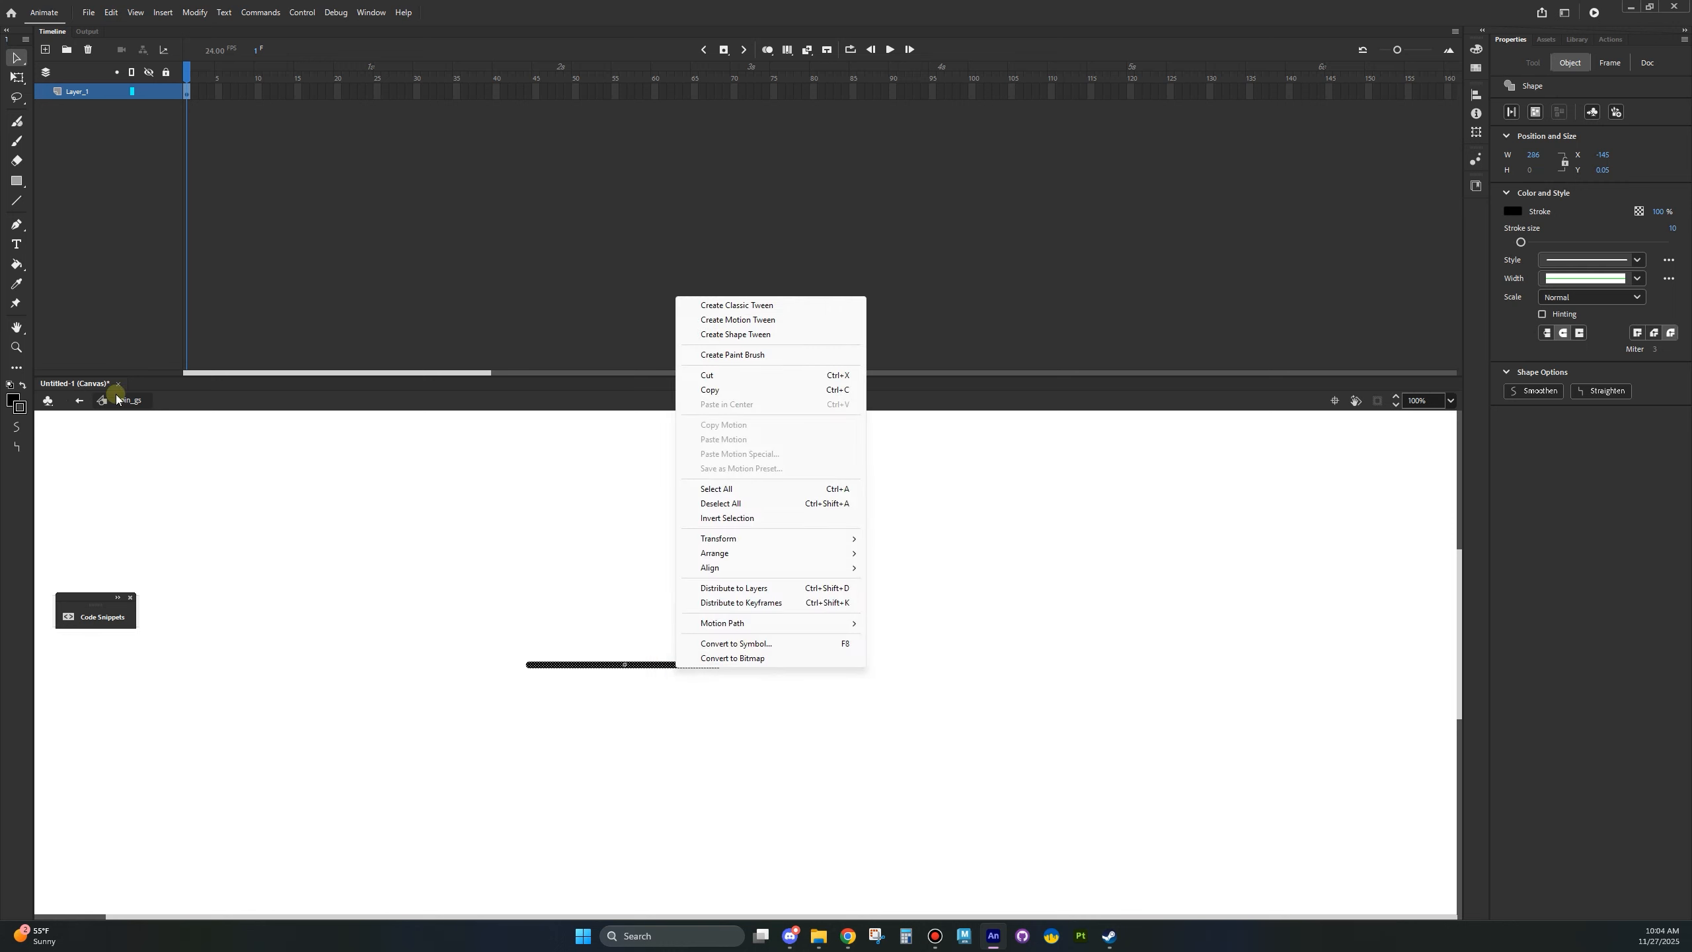
pyautogui.click(743, 644)
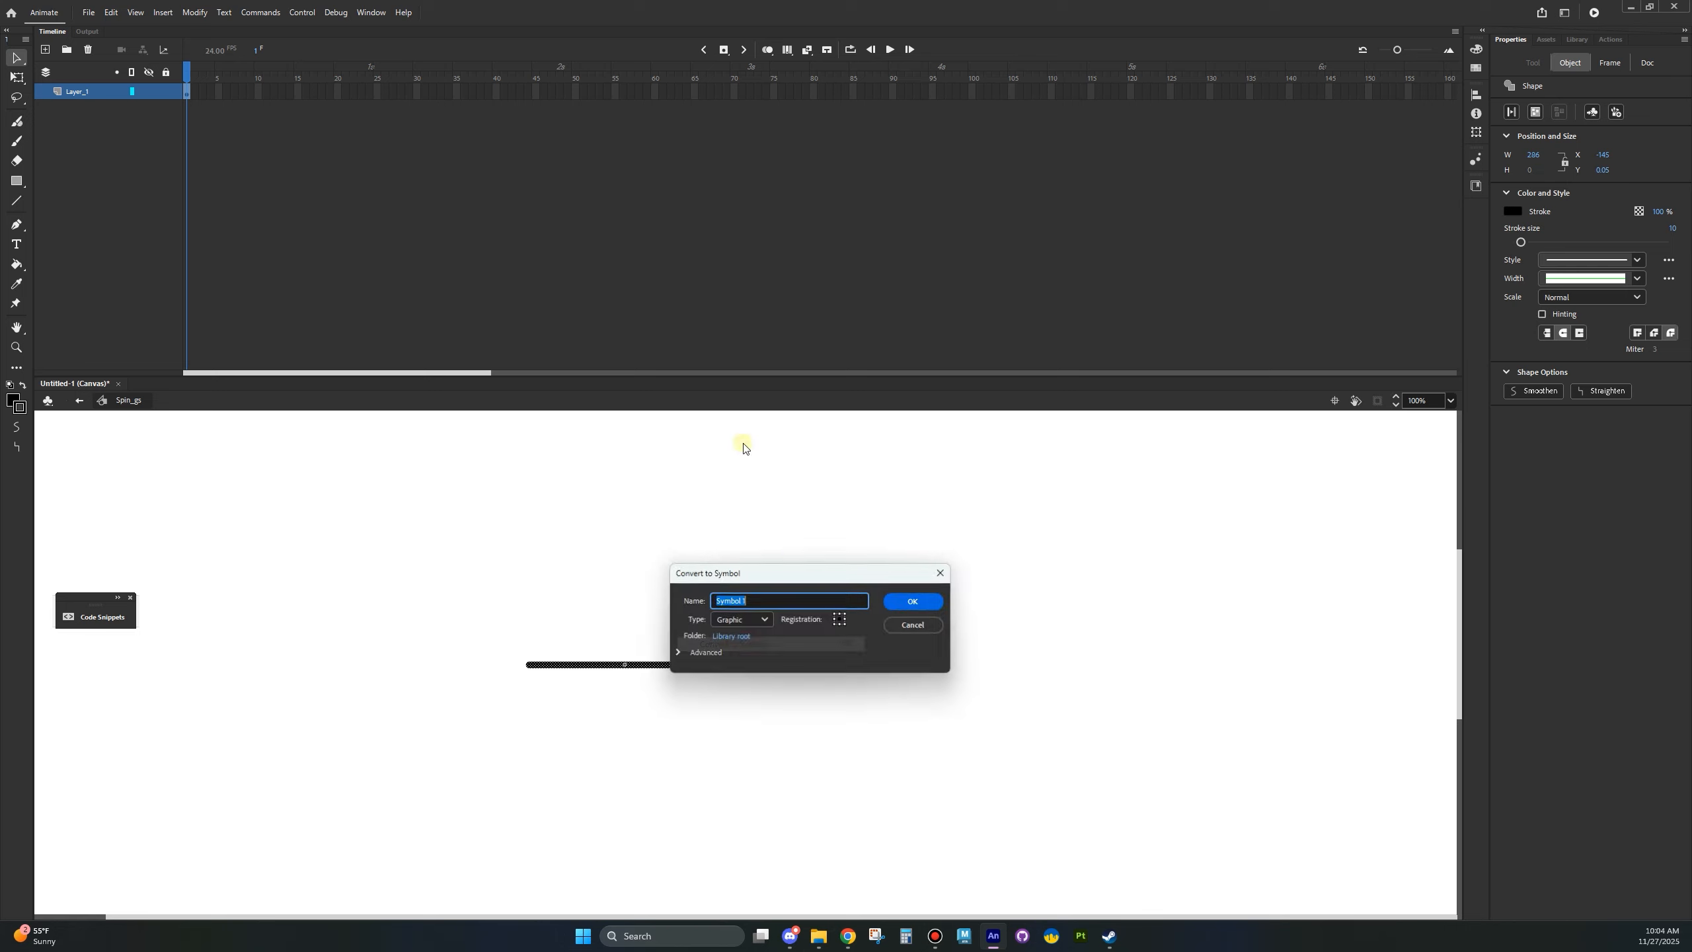
pyautogui.write('Line_gs')
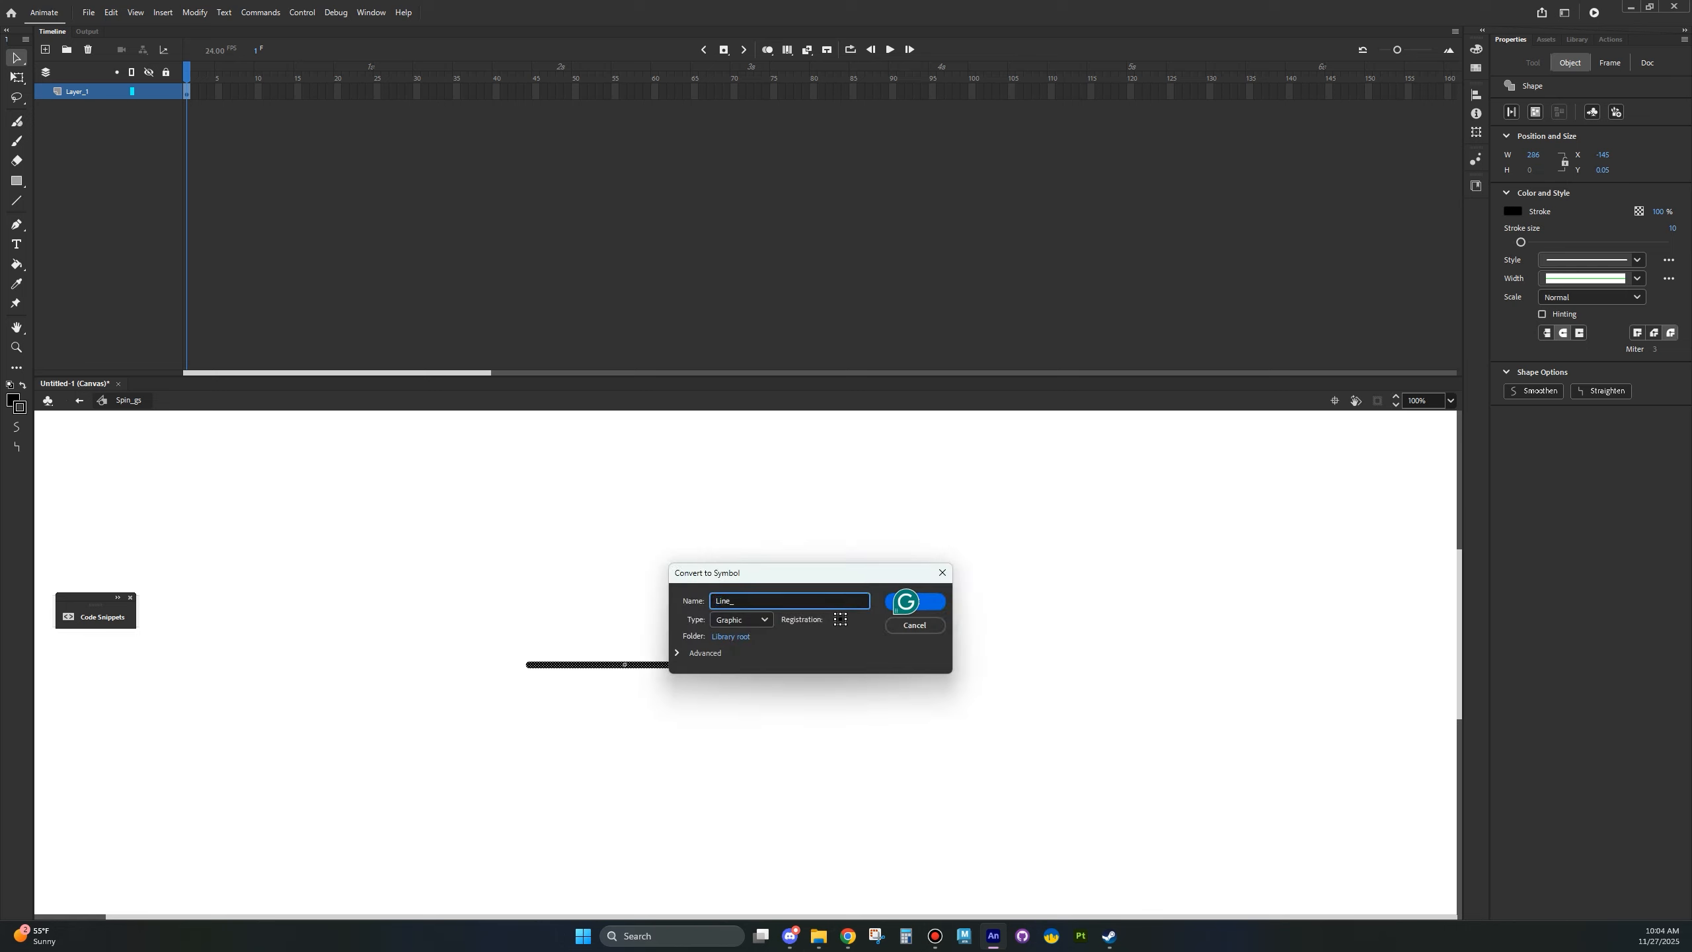
pyautogui.click(937, 602)
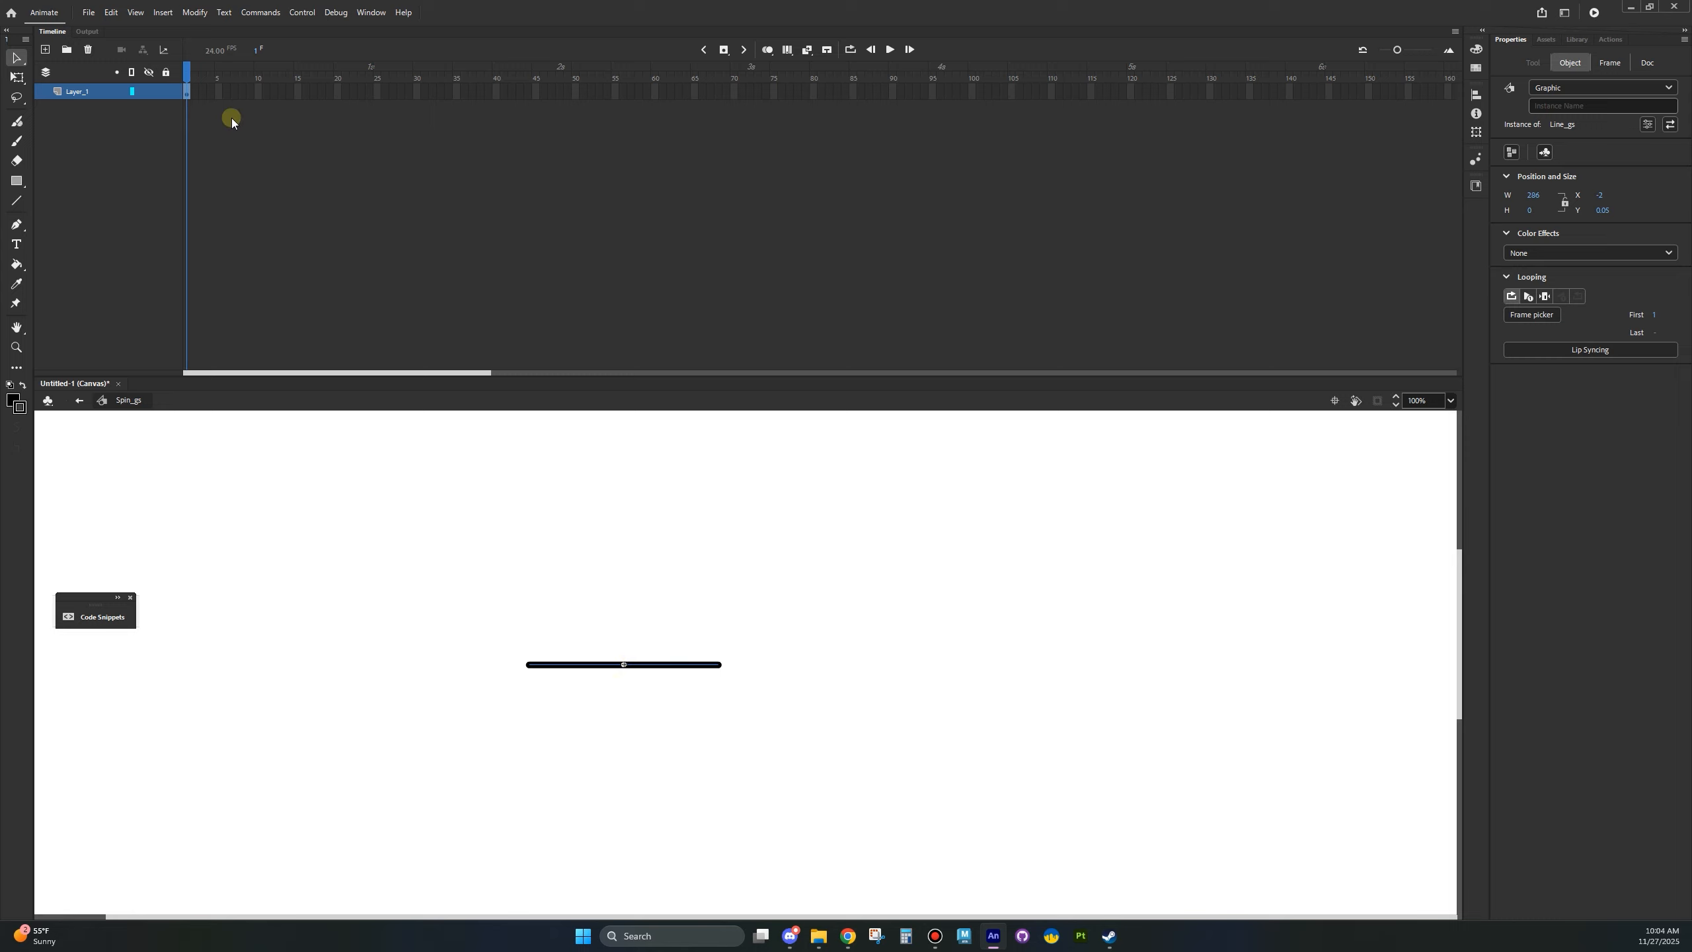
# - Create a motion tween for the line on Layer_1 with a rotation count of 2, and play it from frame 1
pyautogui.rightClick(189, 93)
pyautogui.click(267, 113)
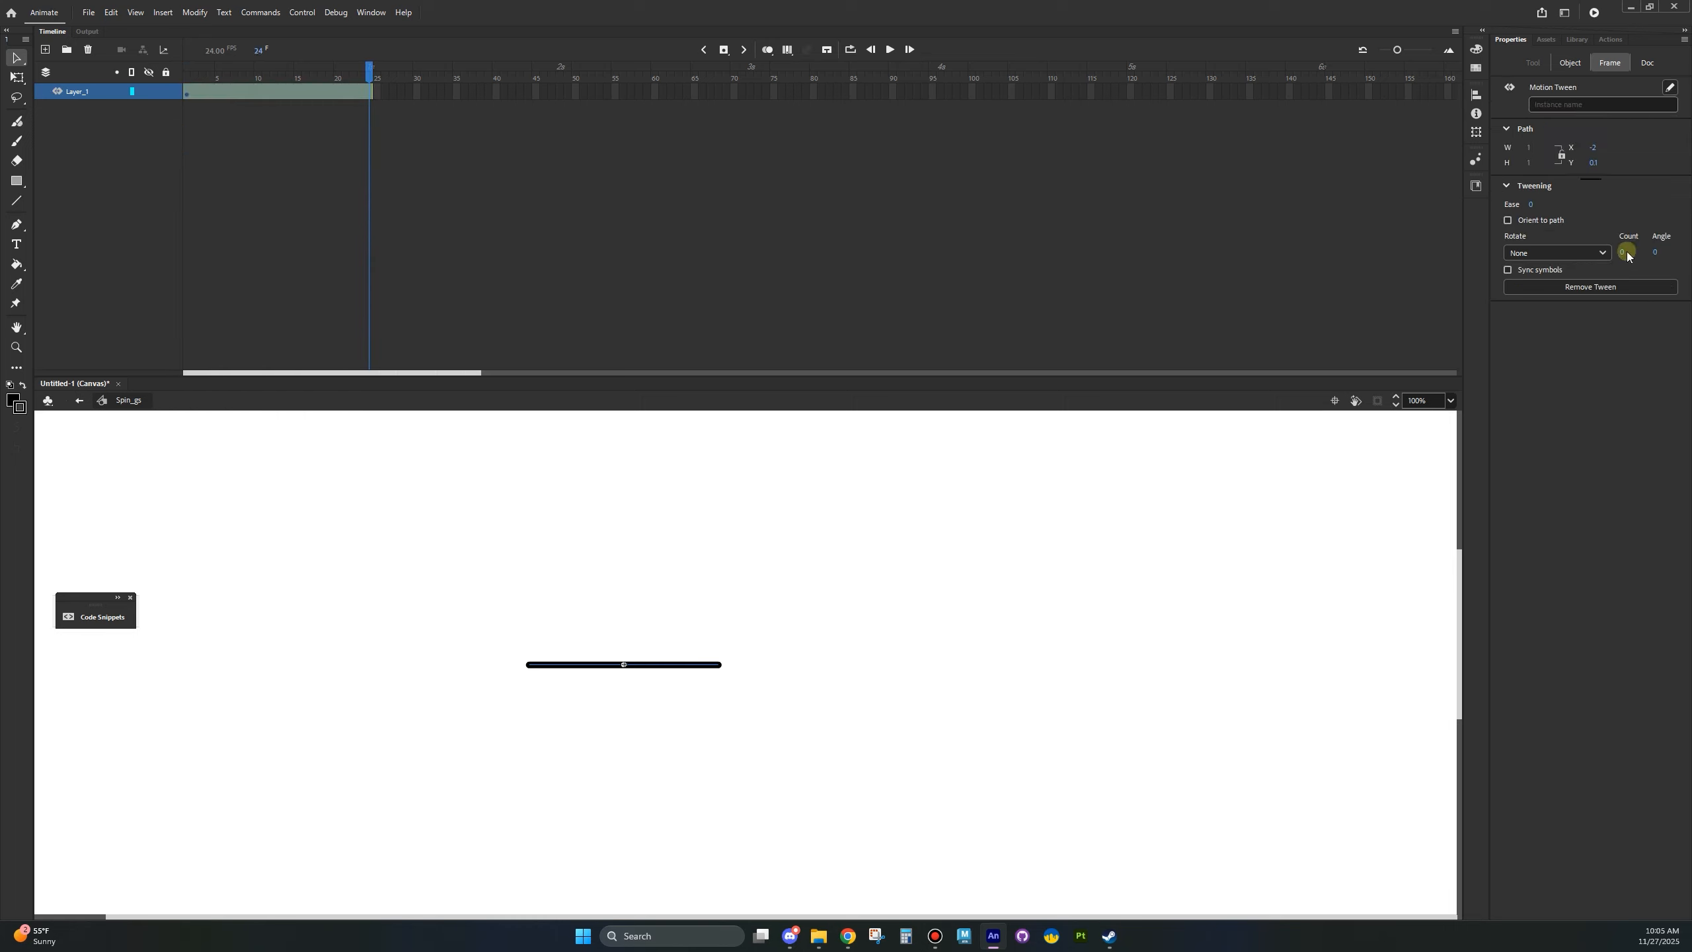
pyautogui.click(1622, 253)
pyautogui.write('2')
pyautogui.press('Return')
pyautogui.moveTo(368, 71); pyautogui.dragTo(91, 78)
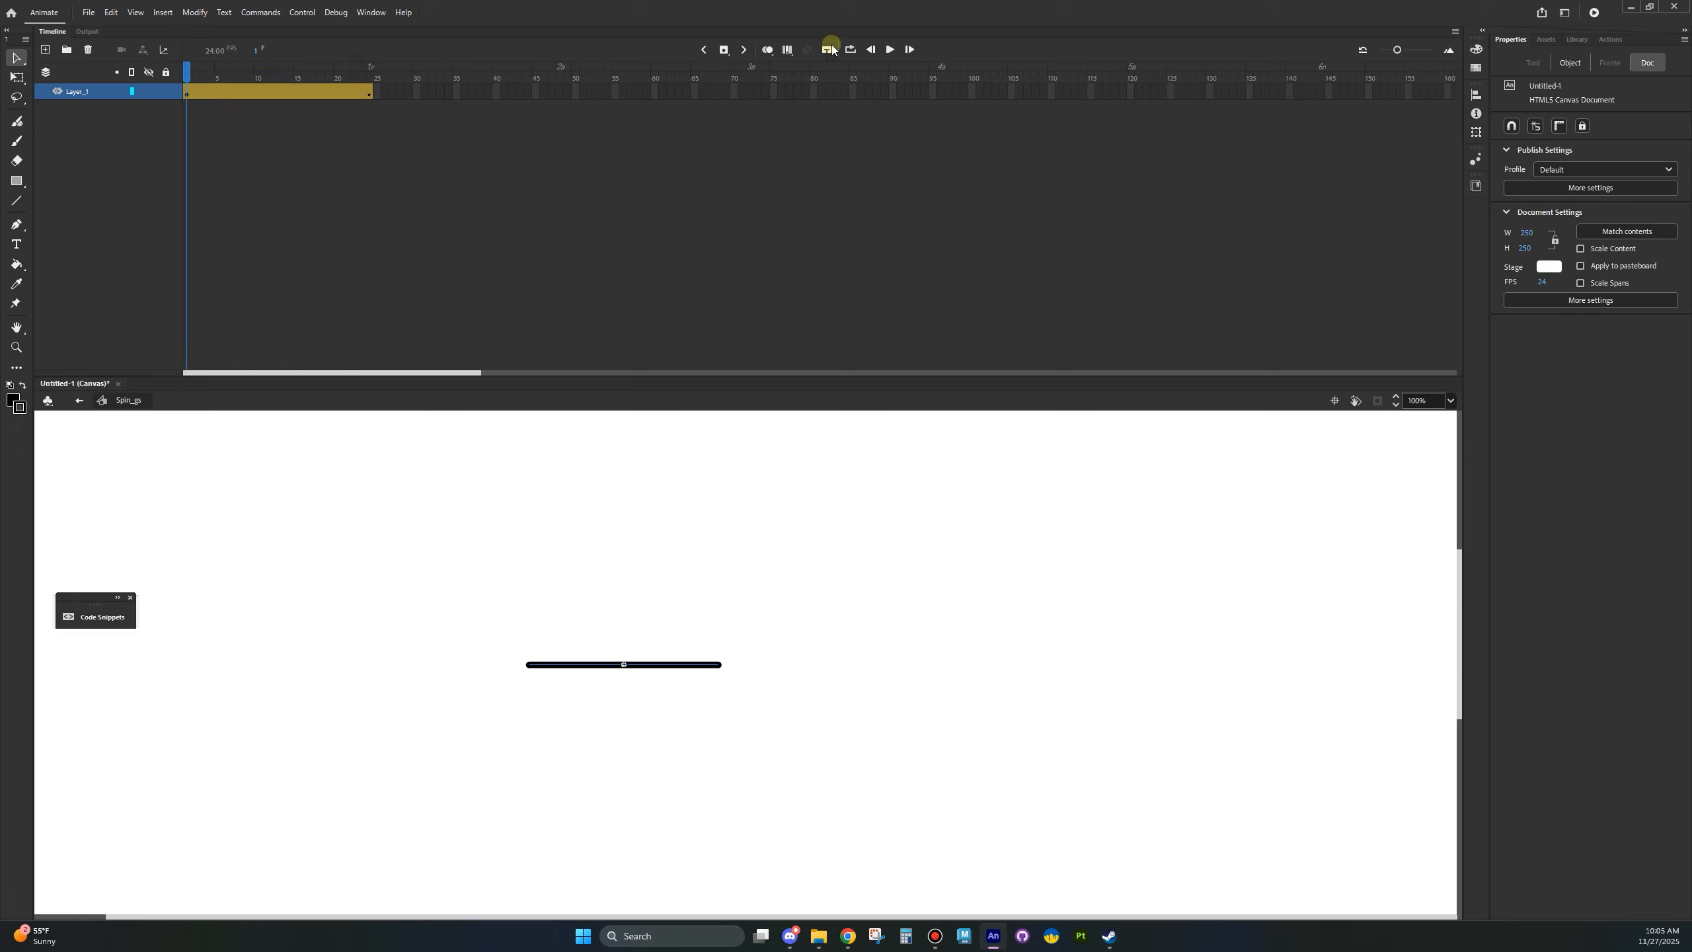
pyautogui.click(891, 50)
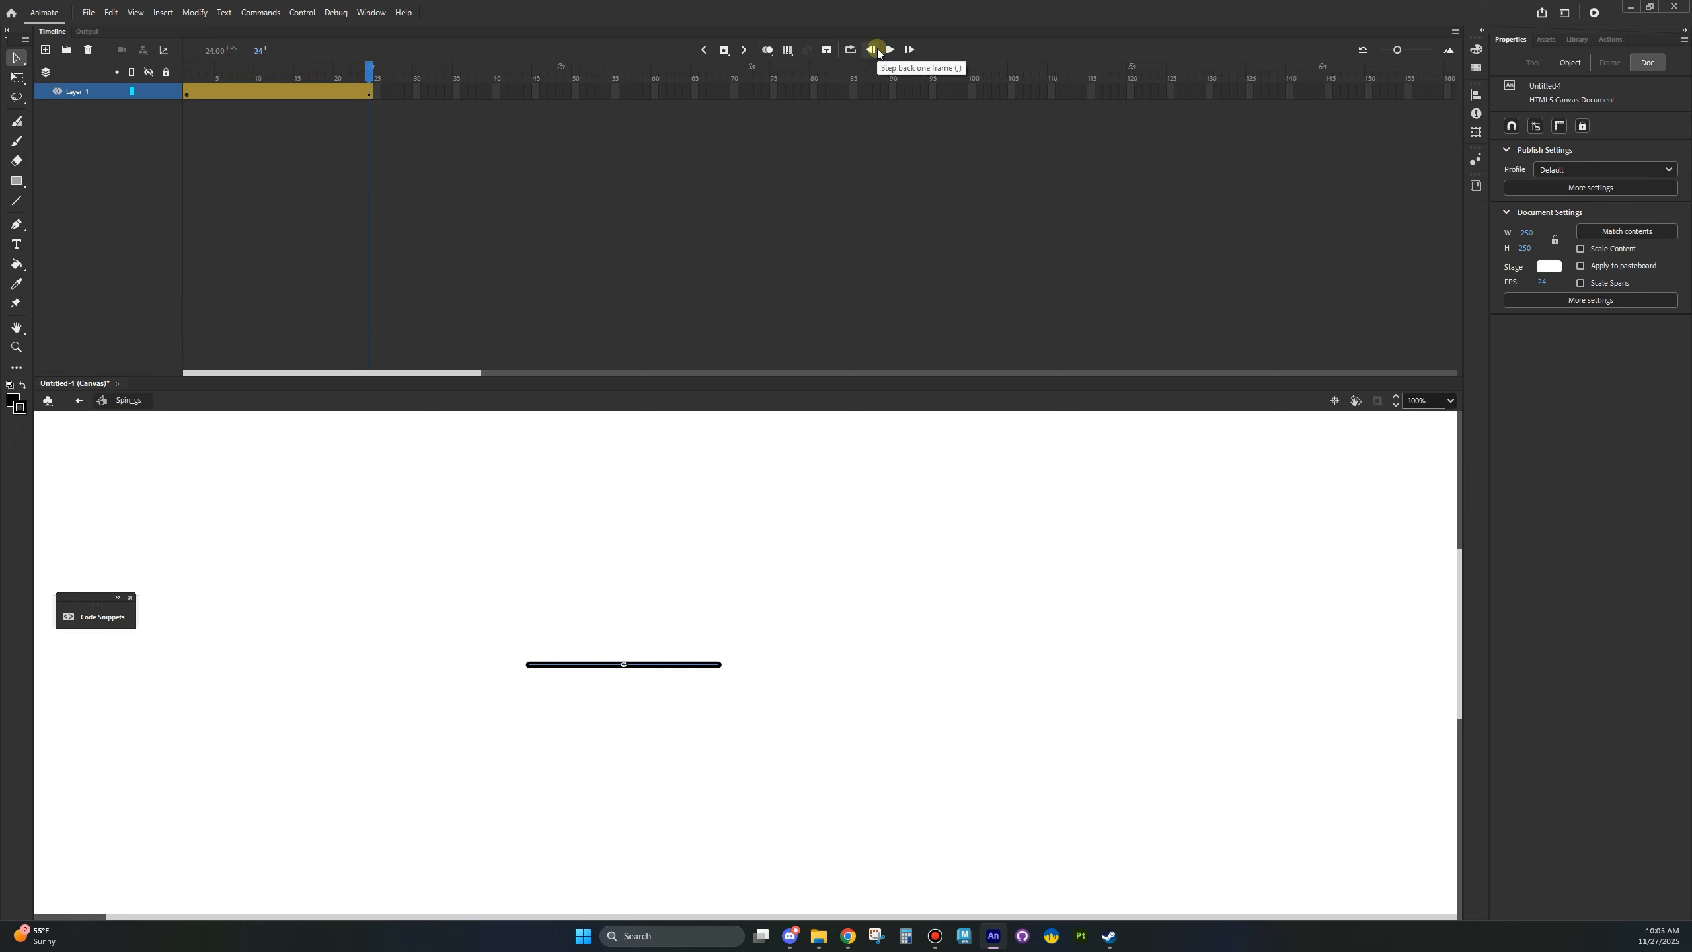
# - Leave the Spin_gs symbol and create a new Movie Clip symbol named Spin_mc
pyautogui.click(79, 400)
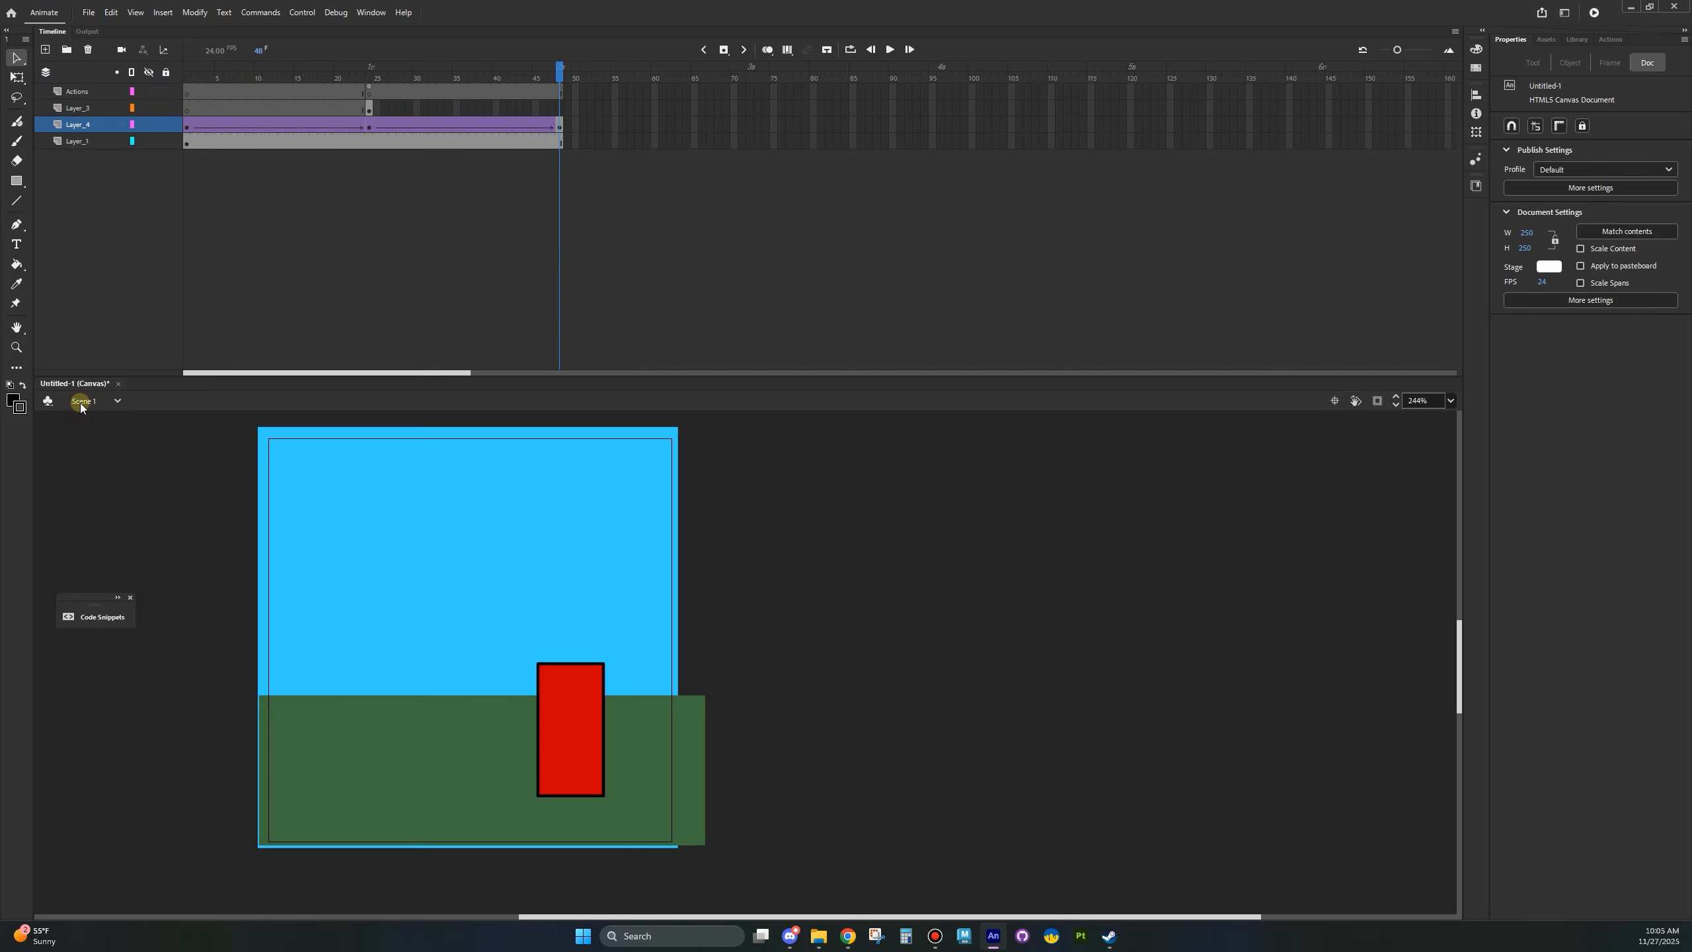
pyautogui.click(164, 13)
pyautogui.click(199, 27)
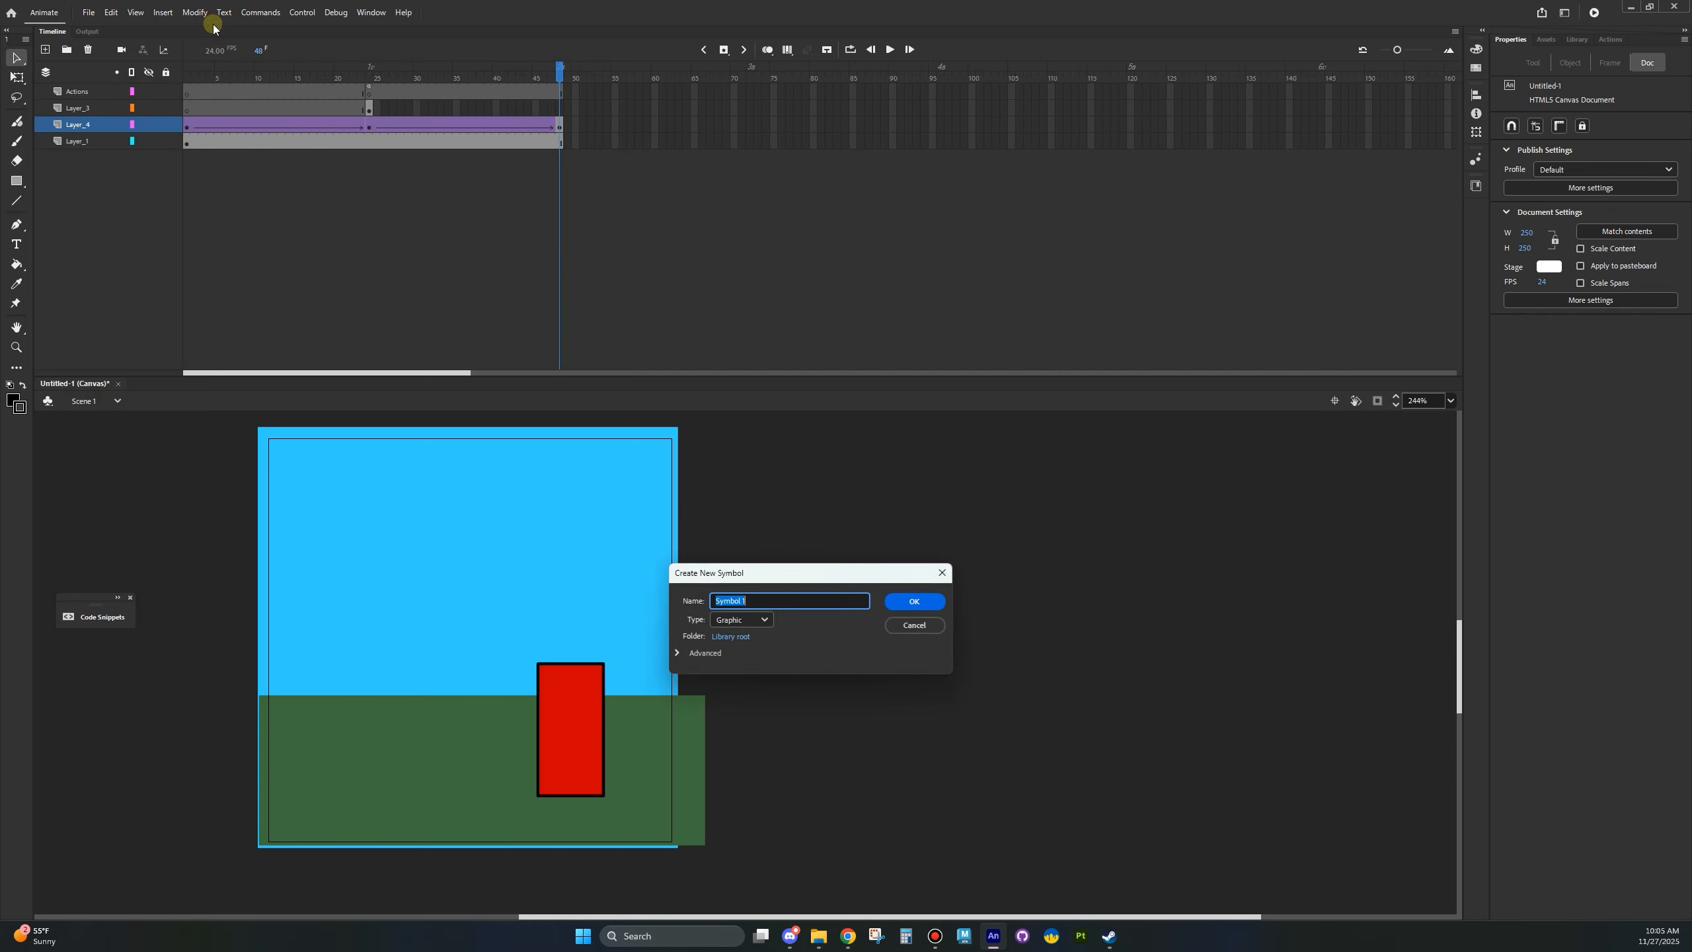
pyautogui.click(713, 619)
pyautogui.click(758, 640)
pyautogui.click(766, 602)
pyautogui.write('Spin_')
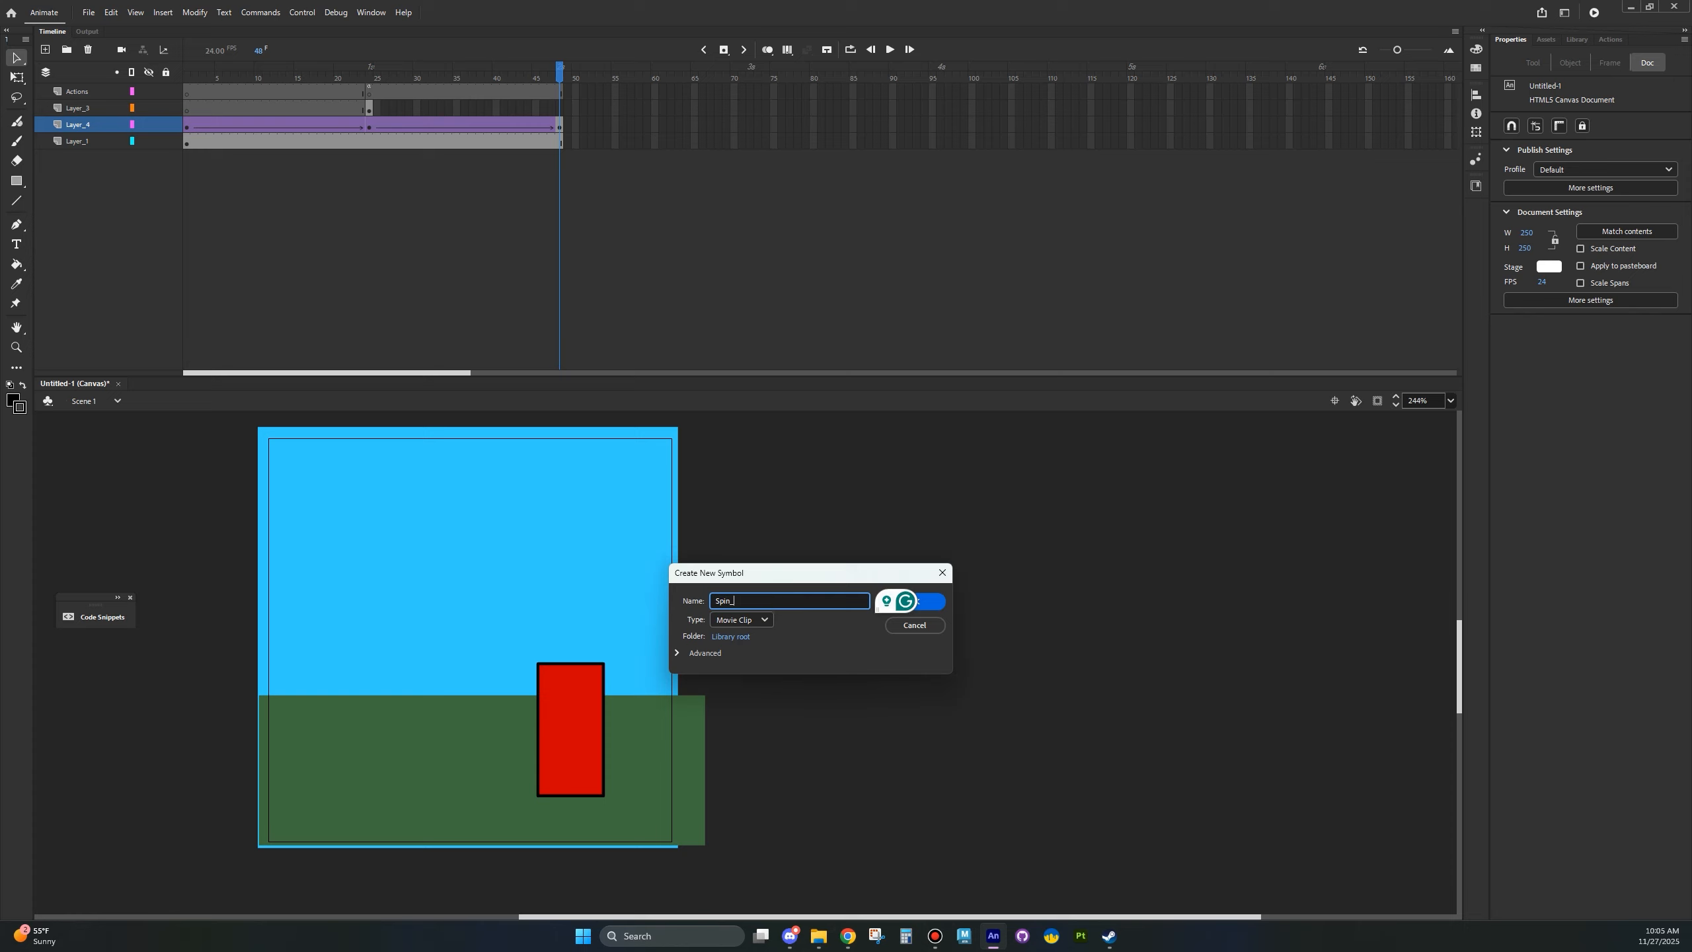
pyautogui.write('mc')
pyautogui.press('Return')
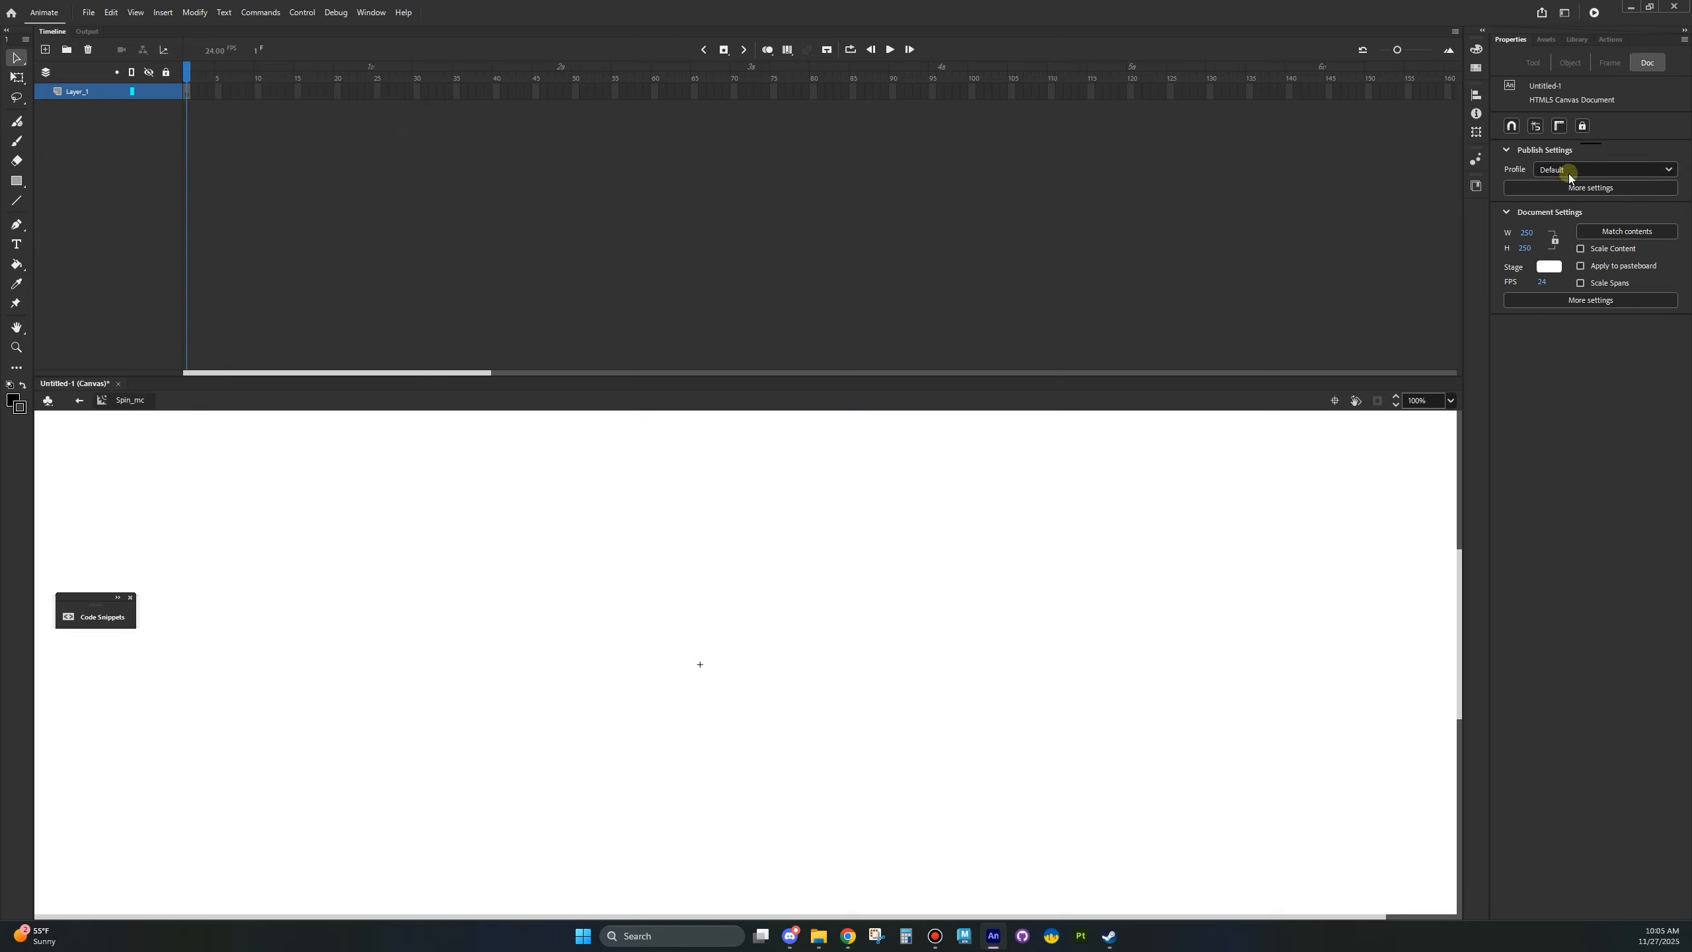
# - Place the Line_gs symbol from the library centred on Spin_mc's registration point
pyautogui.click(1579, 37)
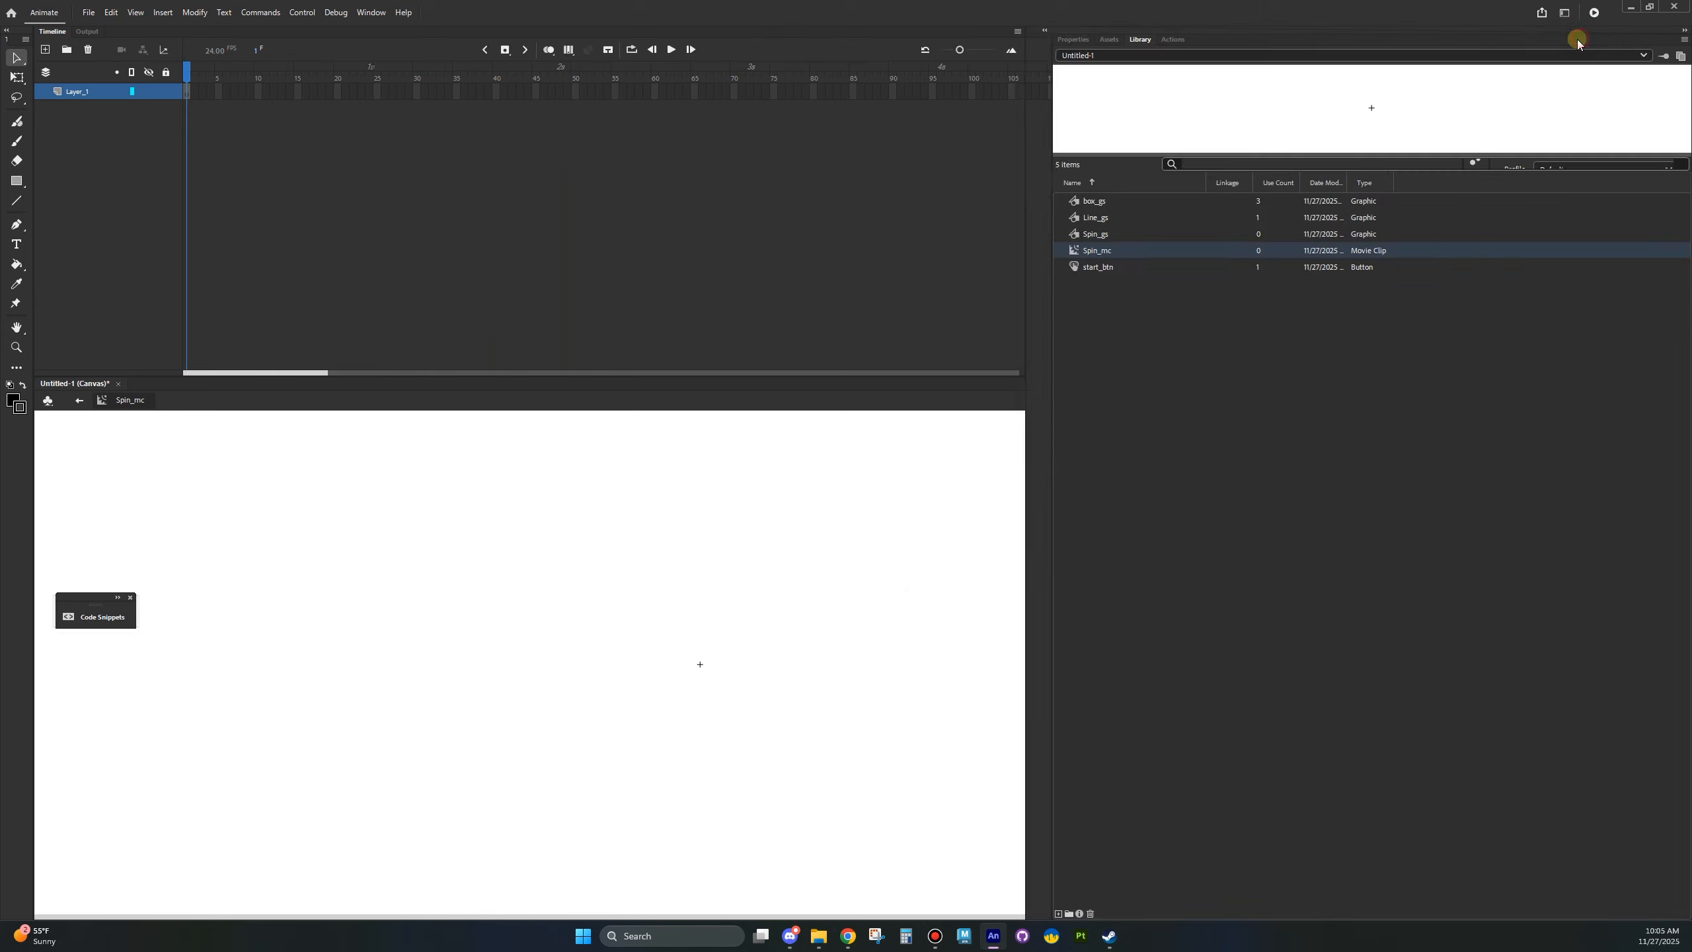
pyautogui.click(1110, 219)
pyautogui.moveTo(776, 630); pyautogui.dragTo(726, 662)
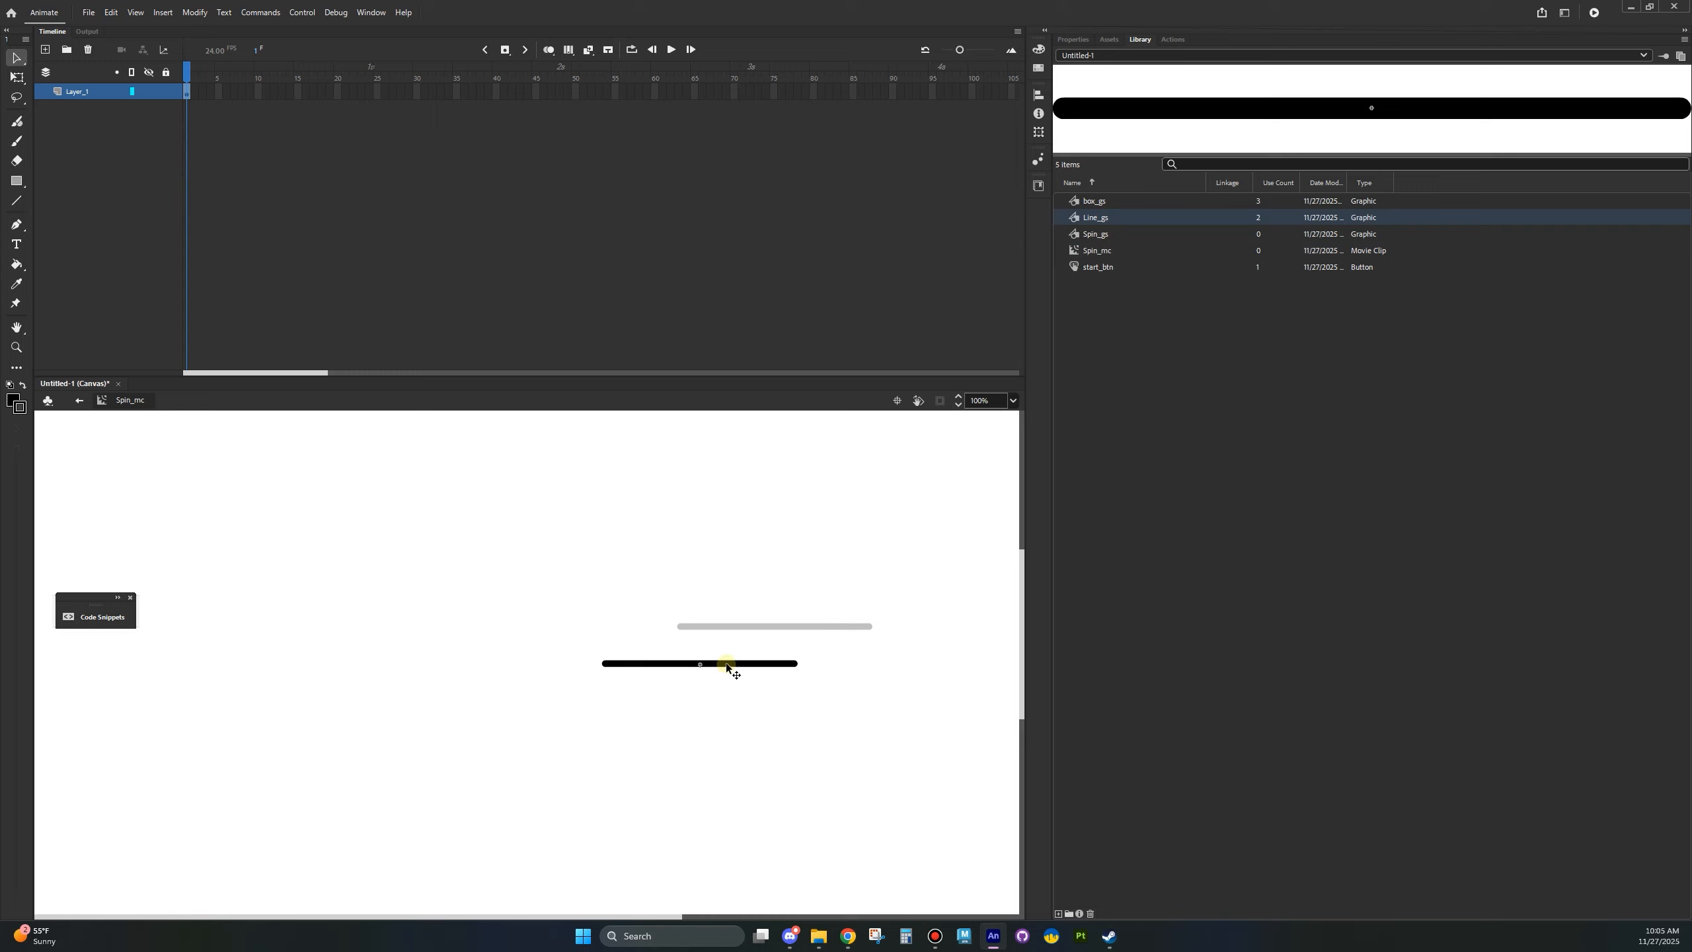
# - Create a motion tween for the line in Spin_mc with a clockwise rotation count of 2, and play it from frame 1
pyautogui.rightClick(186, 92)
pyautogui.click(220, 103)
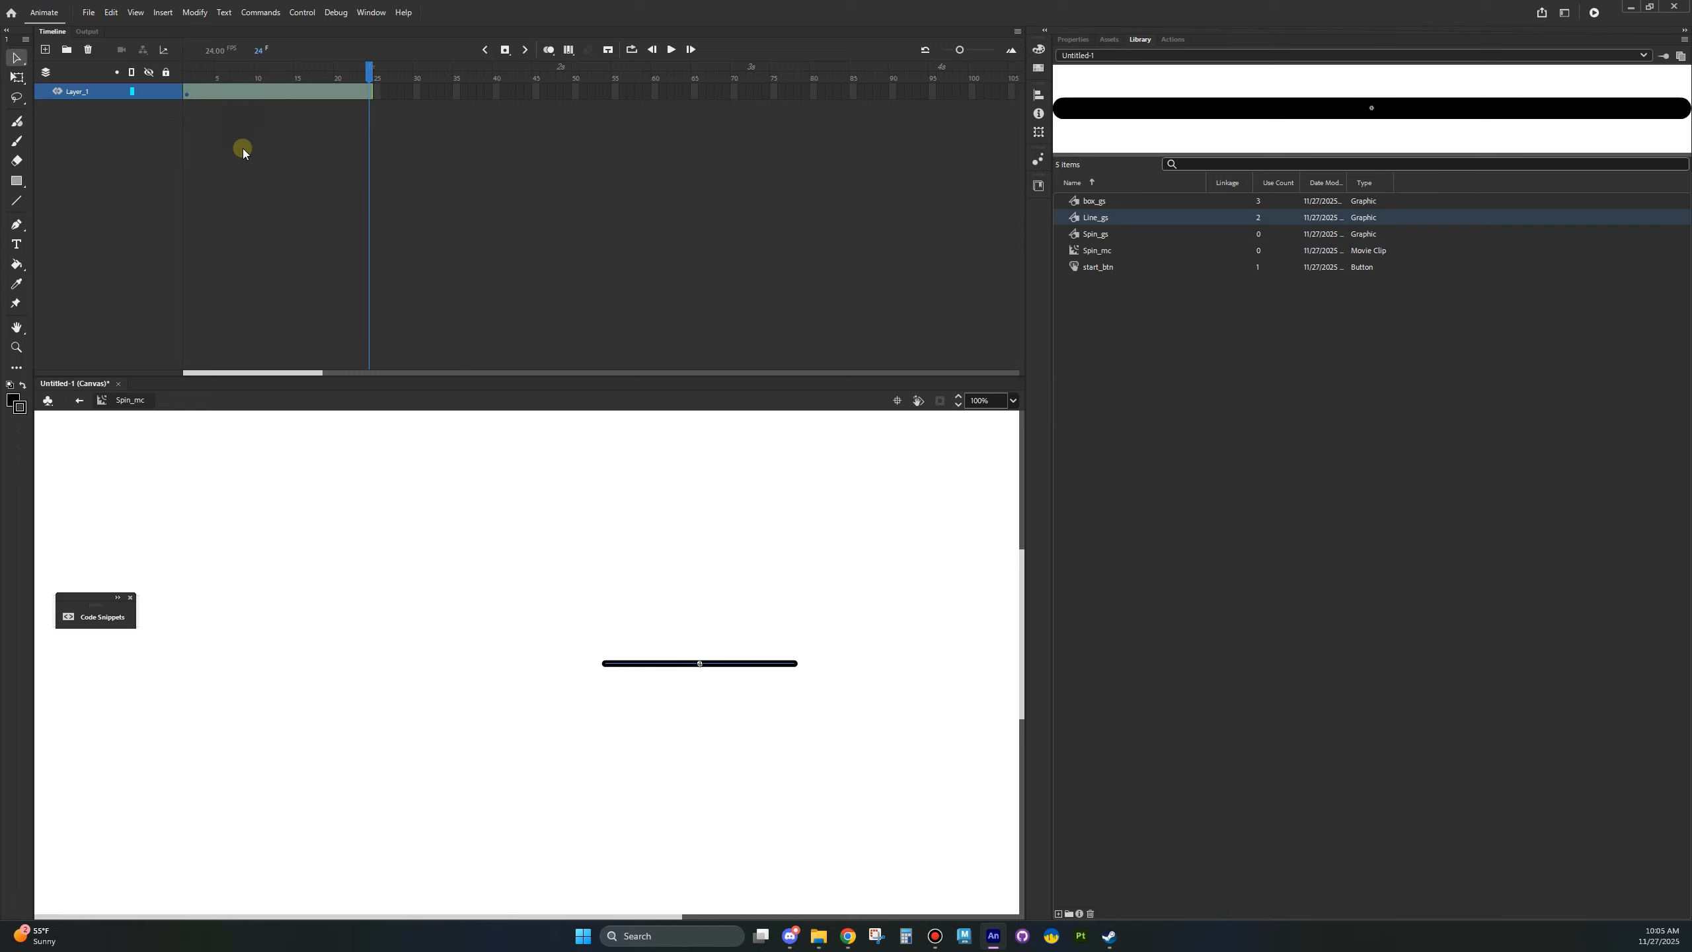
pyautogui.click(1074, 38)
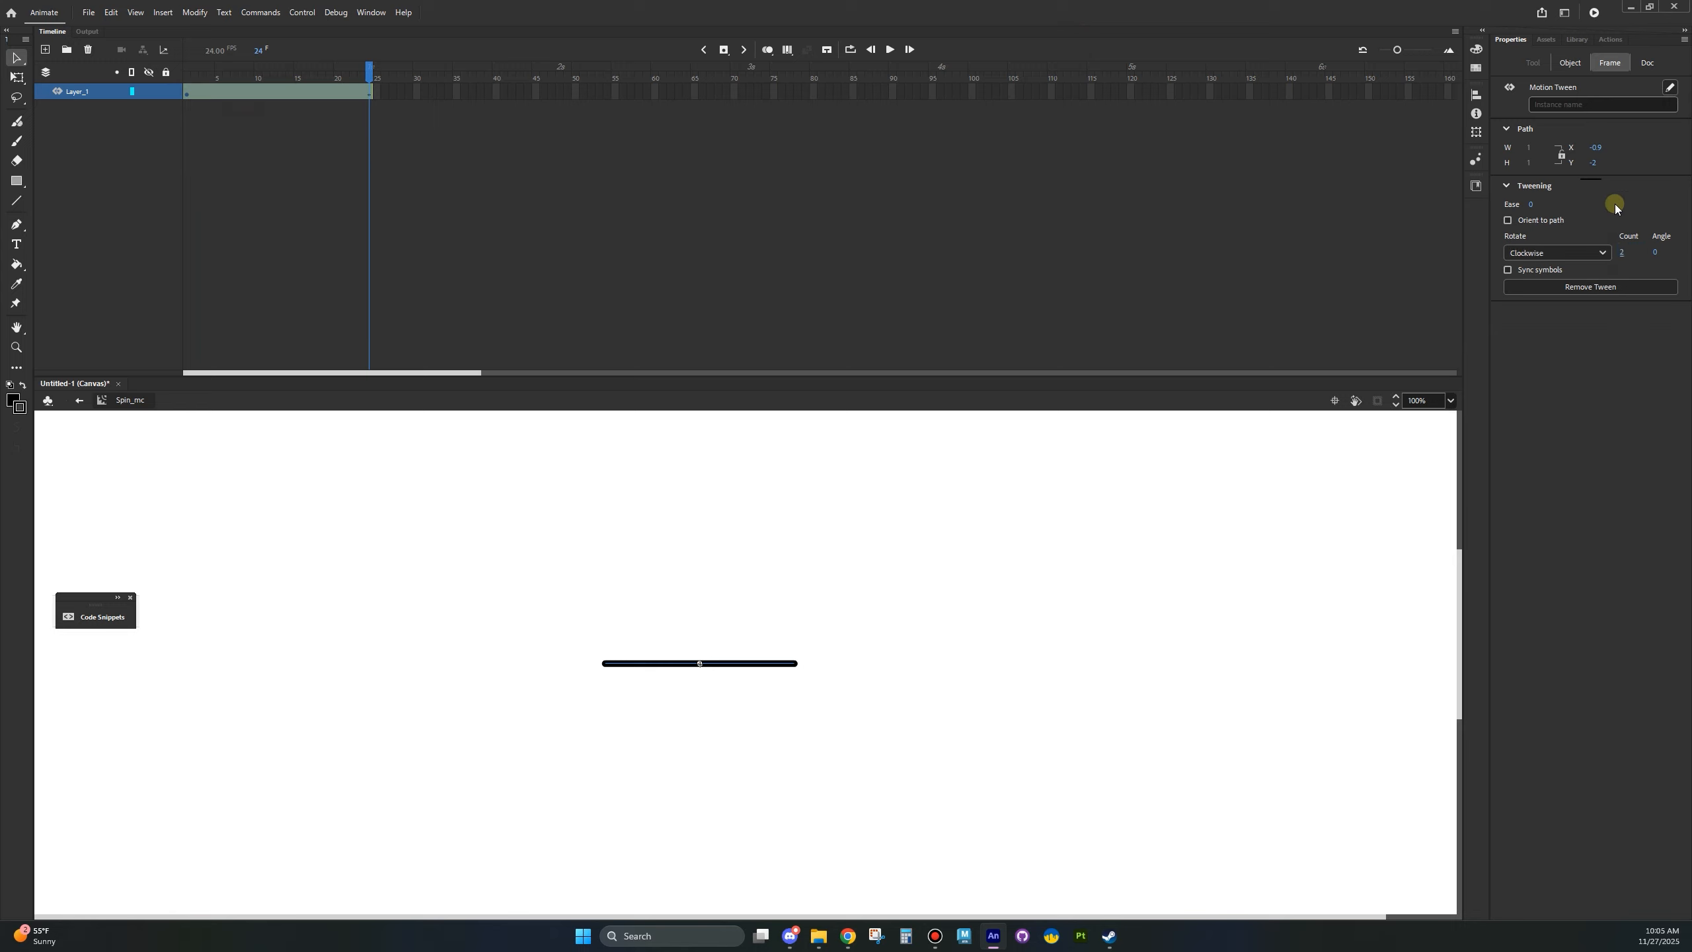
pyautogui.click(808, 611)
pyautogui.click(672, 501)
pyautogui.hotkey('shift', ',')
pyautogui.click(891, 49)
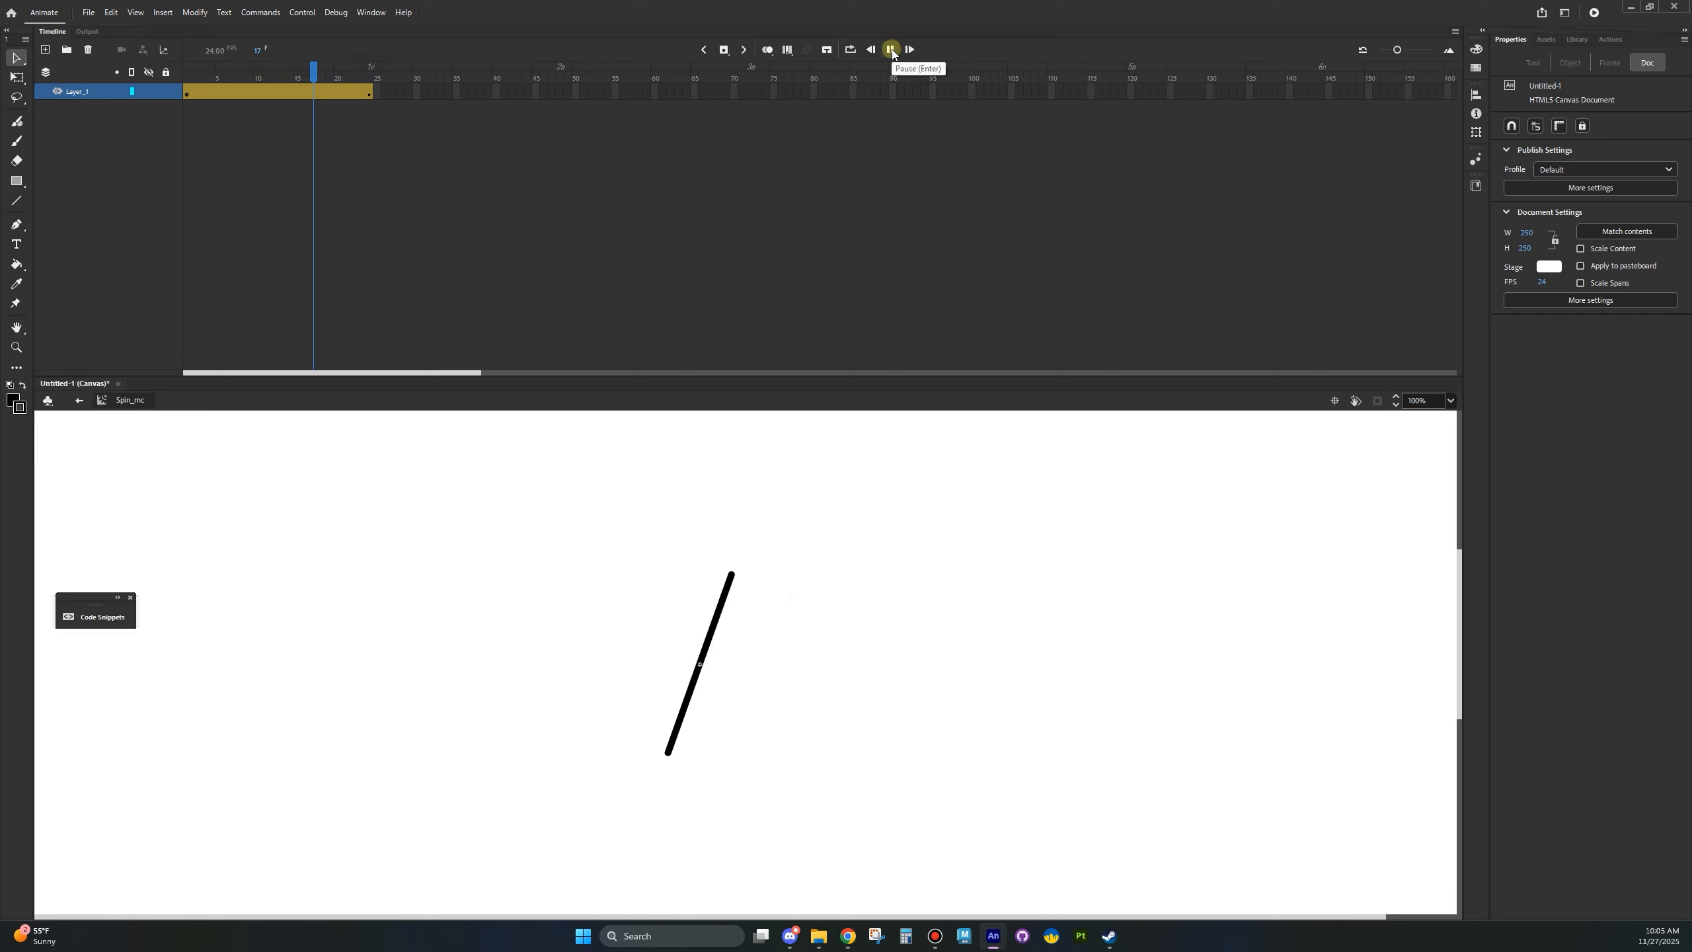
# - Return to Scene 1 and add two new layers at frame 1, named Gra and Mc
pyautogui.click(76, 404)
pyautogui.moveTo(559, 72); pyautogui.dragTo(69, 64)
pyautogui.click(45, 50)
pyautogui.click(79, 96)
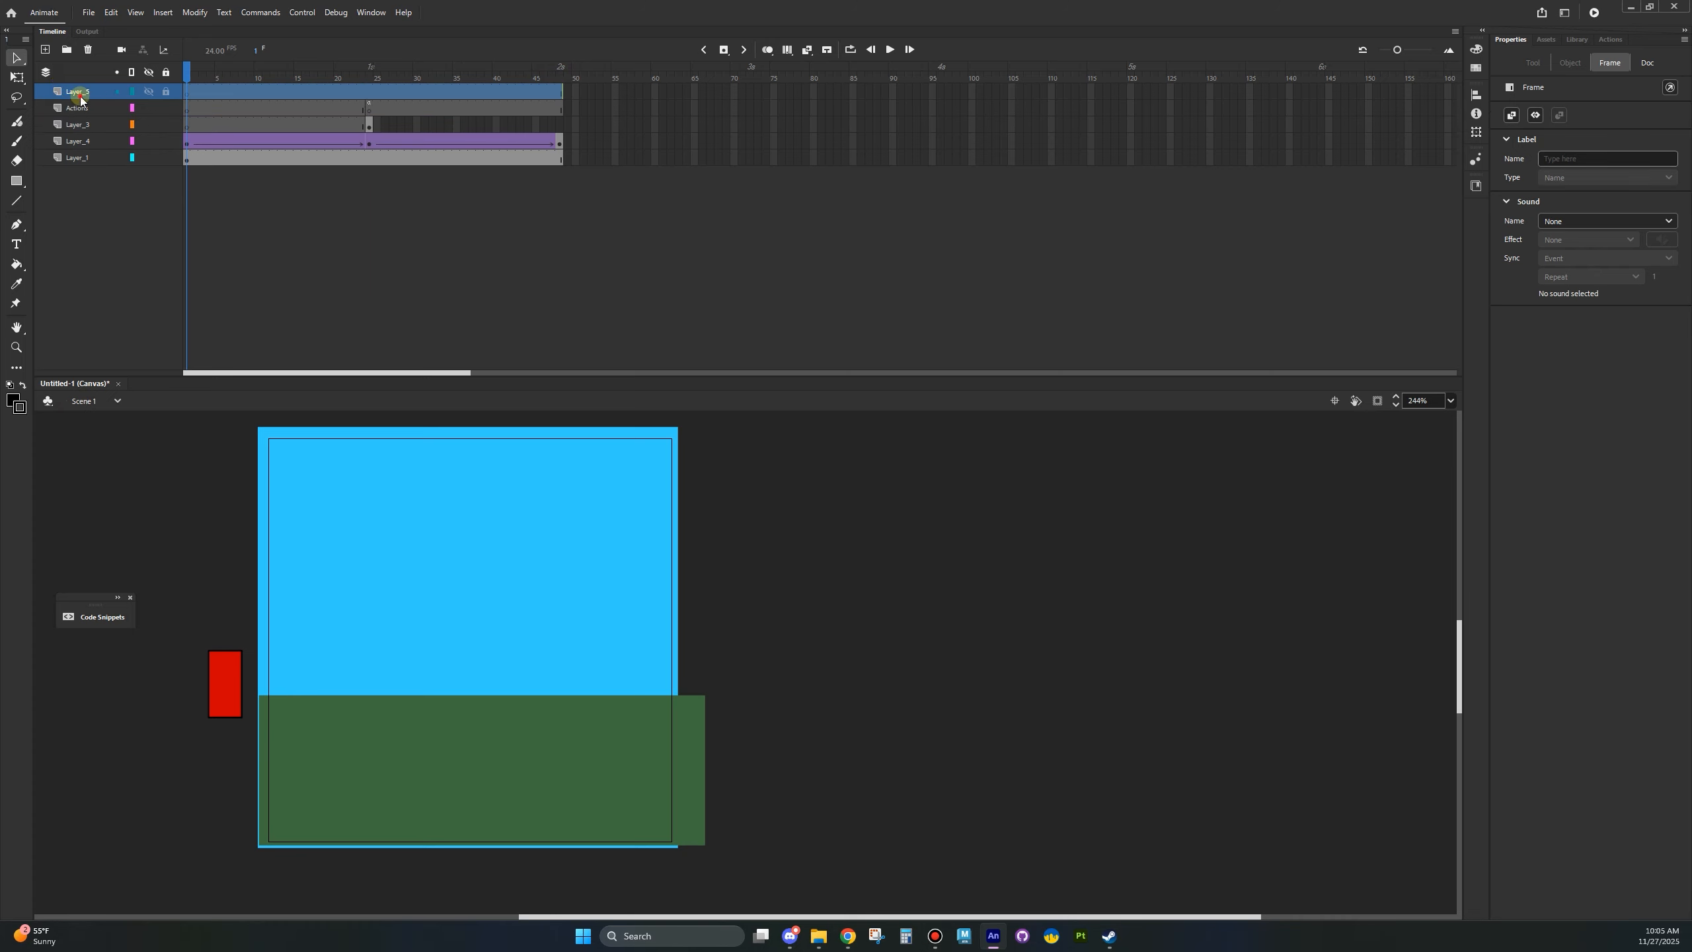
pyautogui.doubleClick(78, 92)
pyautogui.write('Gra')
pyautogui.click(76, 255)
pyautogui.click(46, 49)
pyautogui.doubleClick(77, 92)
pyautogui.press('Return')
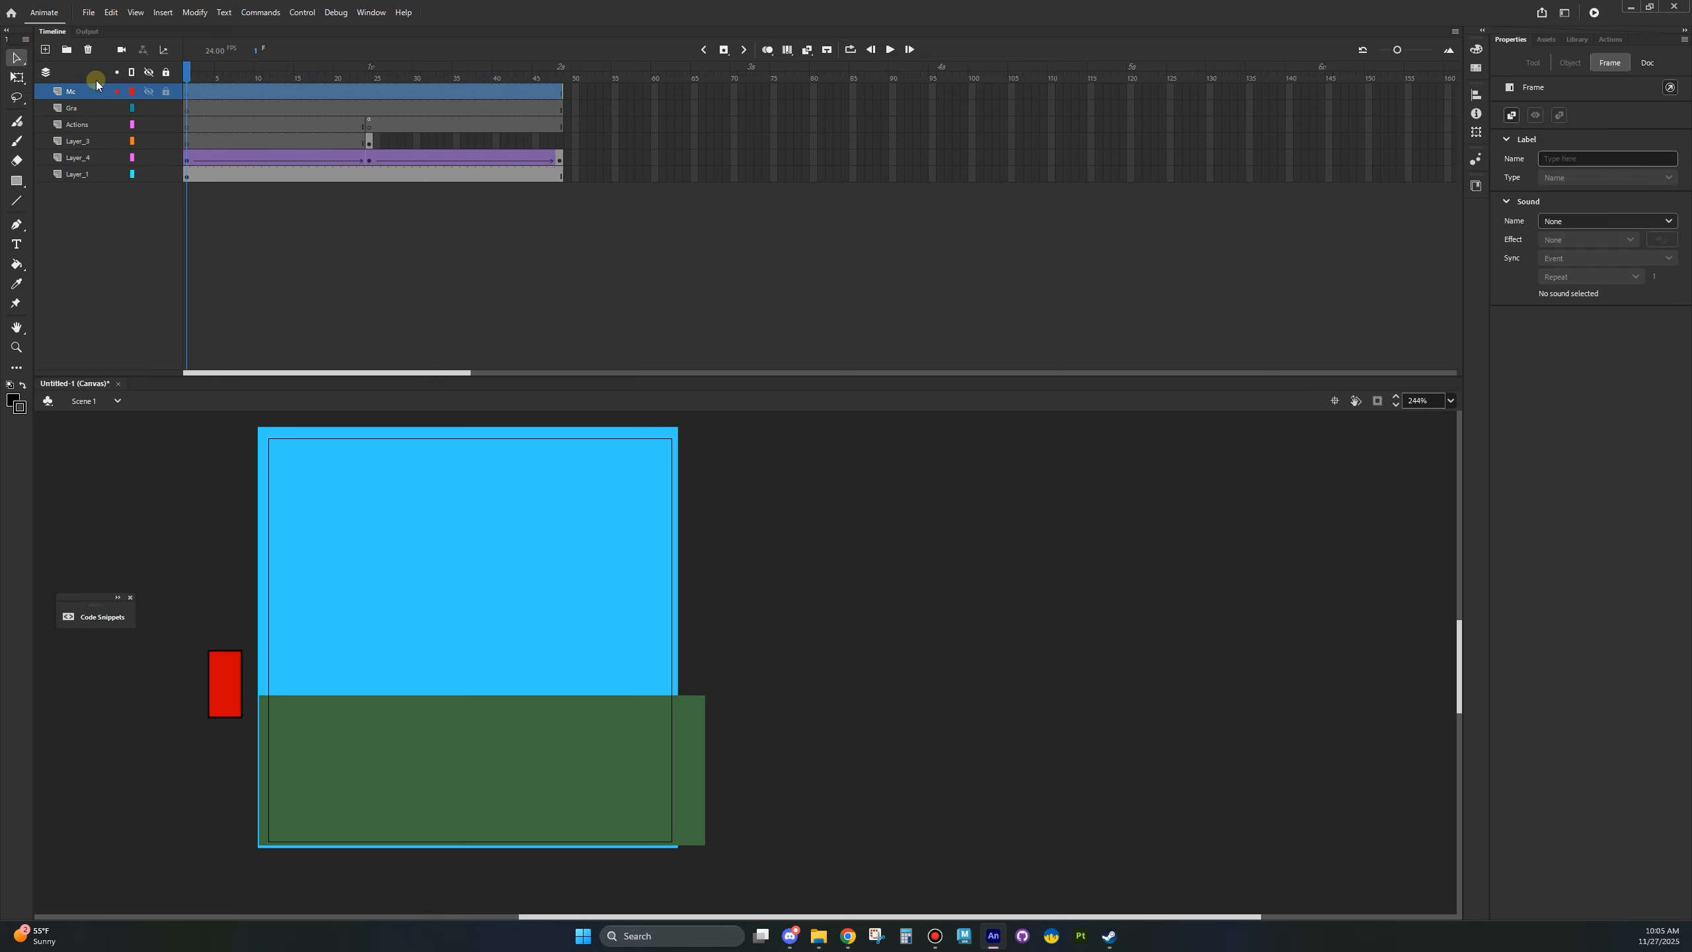
# - Place Spin_mc from the library on the Mc layer and Spin_gs on the Gra layer, both over the blue sky
pyautogui.click(1579, 39)
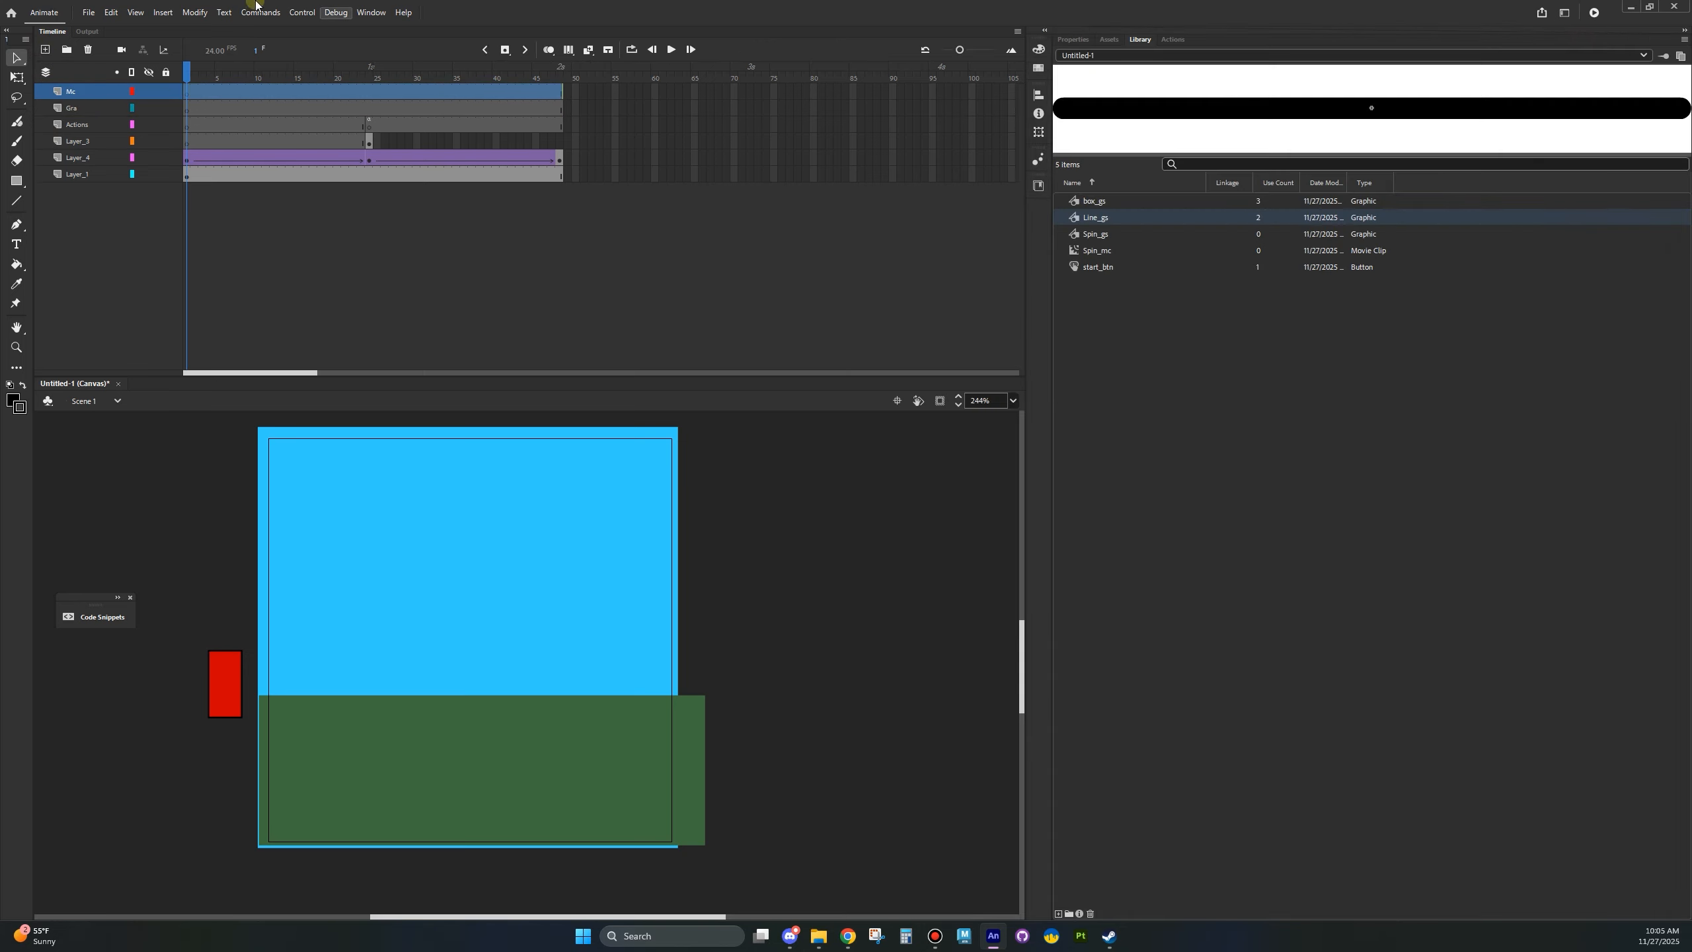
pyautogui.click(1101, 250)
pyautogui.moveTo(1092, 250); pyautogui.dragTo(402, 555)
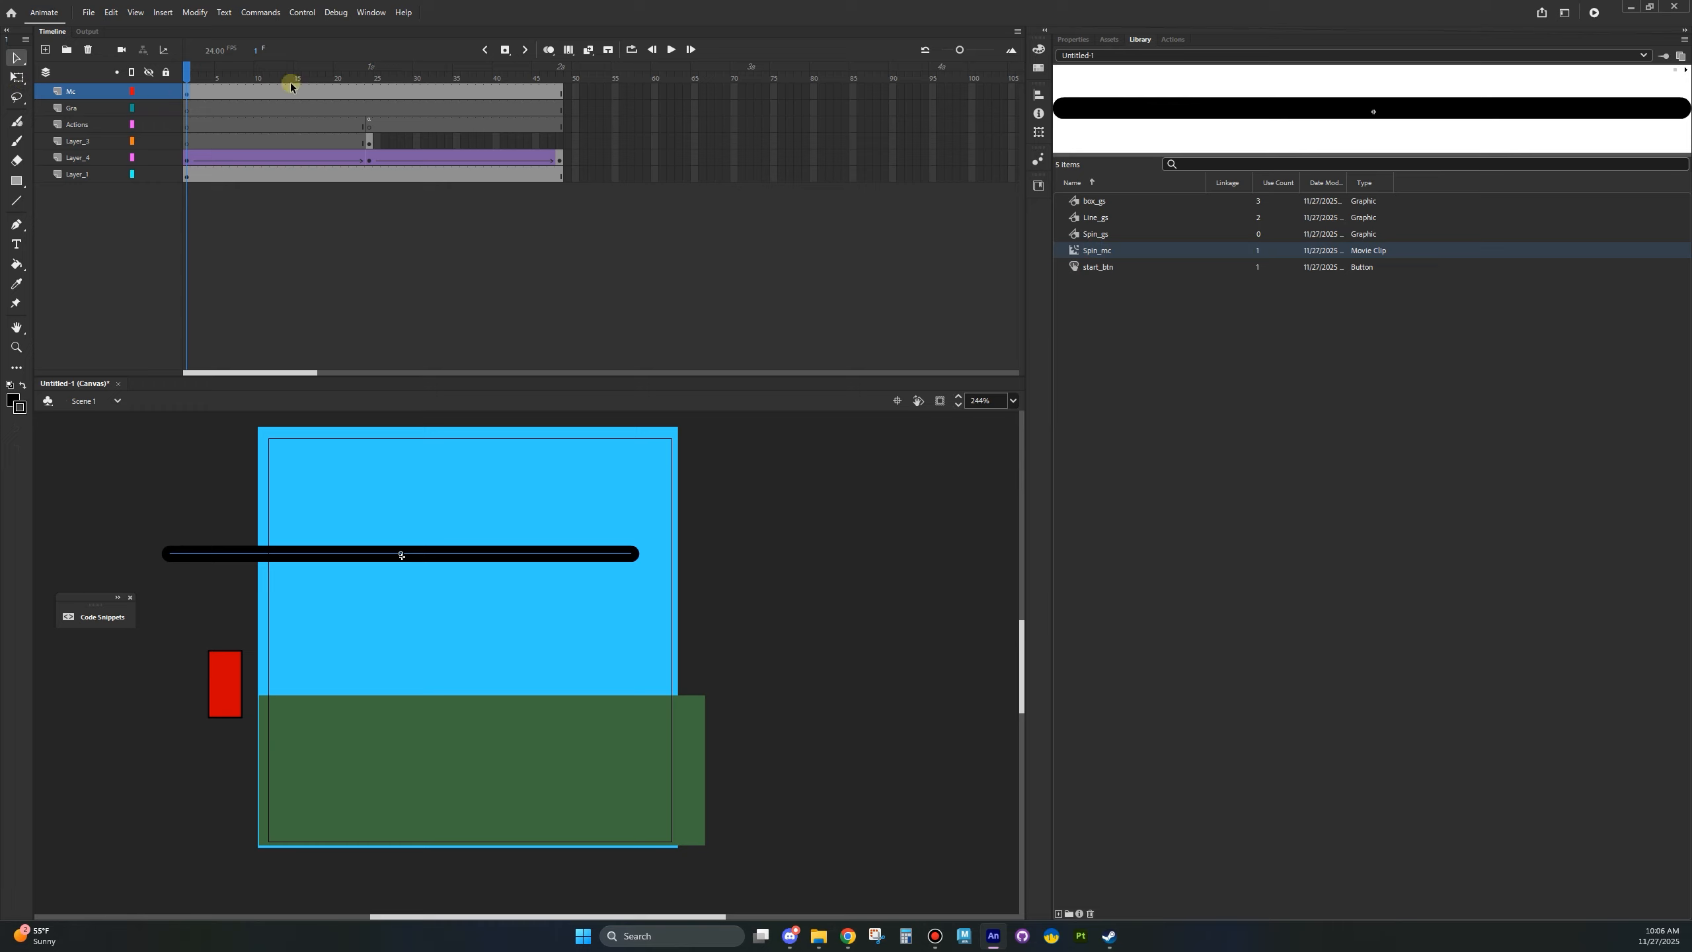
pyautogui.click(186, 114)
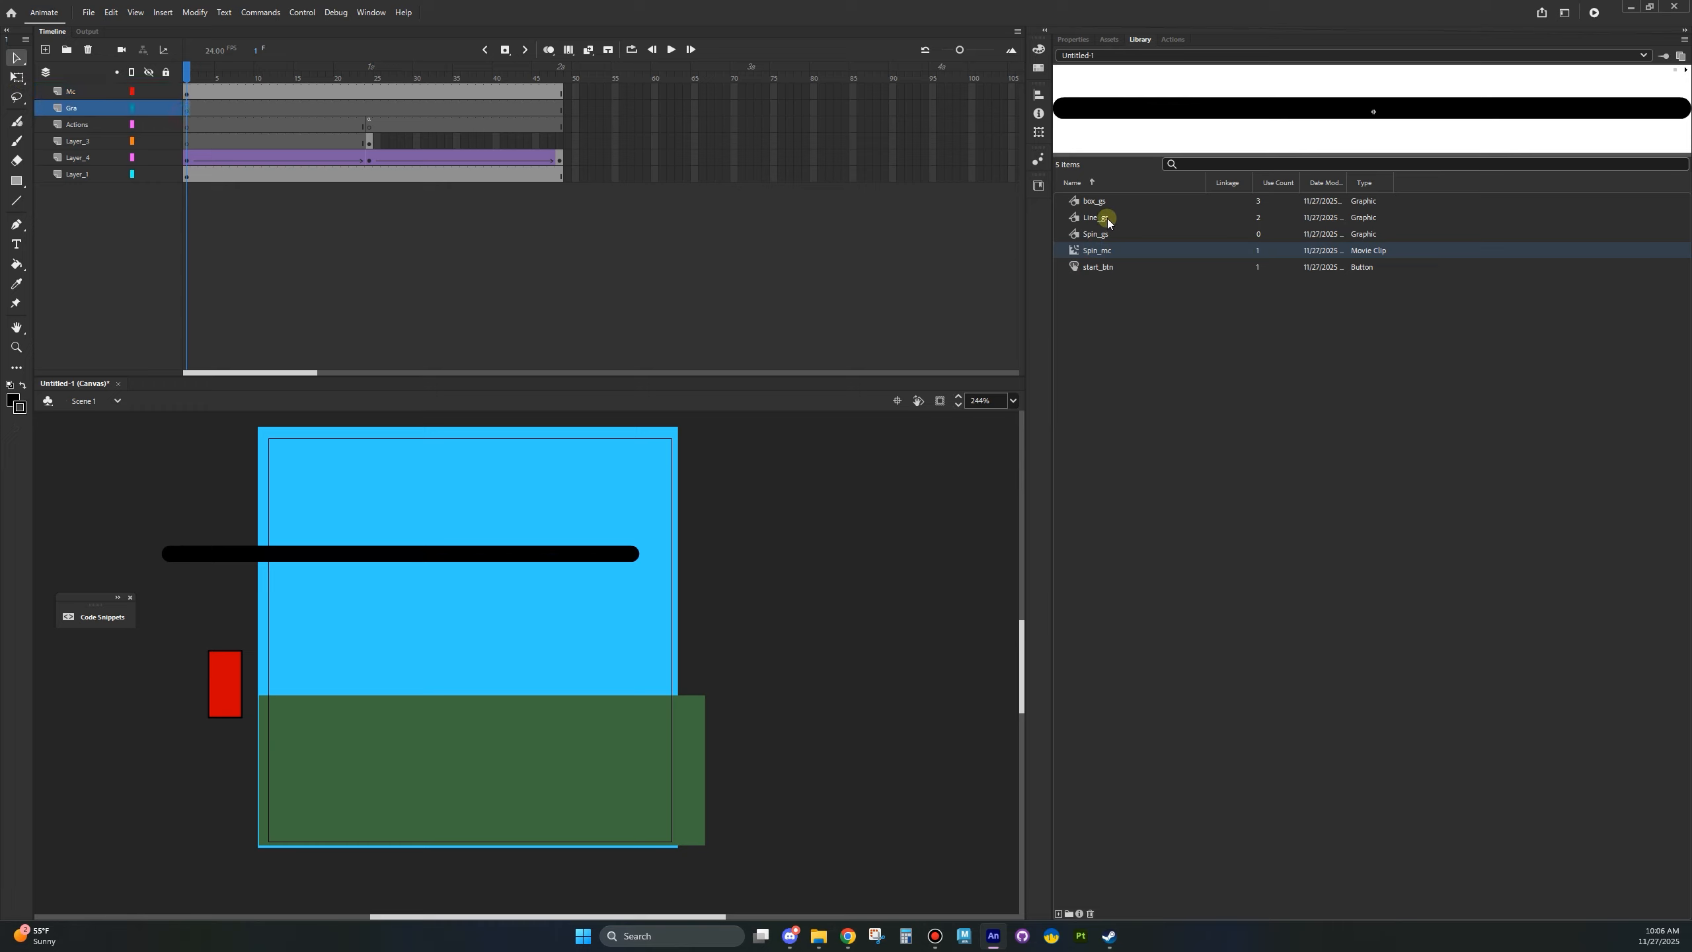
pyautogui.click(1109, 235)
pyautogui.moveTo(558, 542); pyautogui.dragTo(584, 594)
# - Scale both spinning lines down with Free Transform to about a quarter of their length
pyautogui.click(577, 552)
pyautogui.click(16, 77)
pyautogui.moveTo(686, 554); pyautogui.dragTo(499, 555)
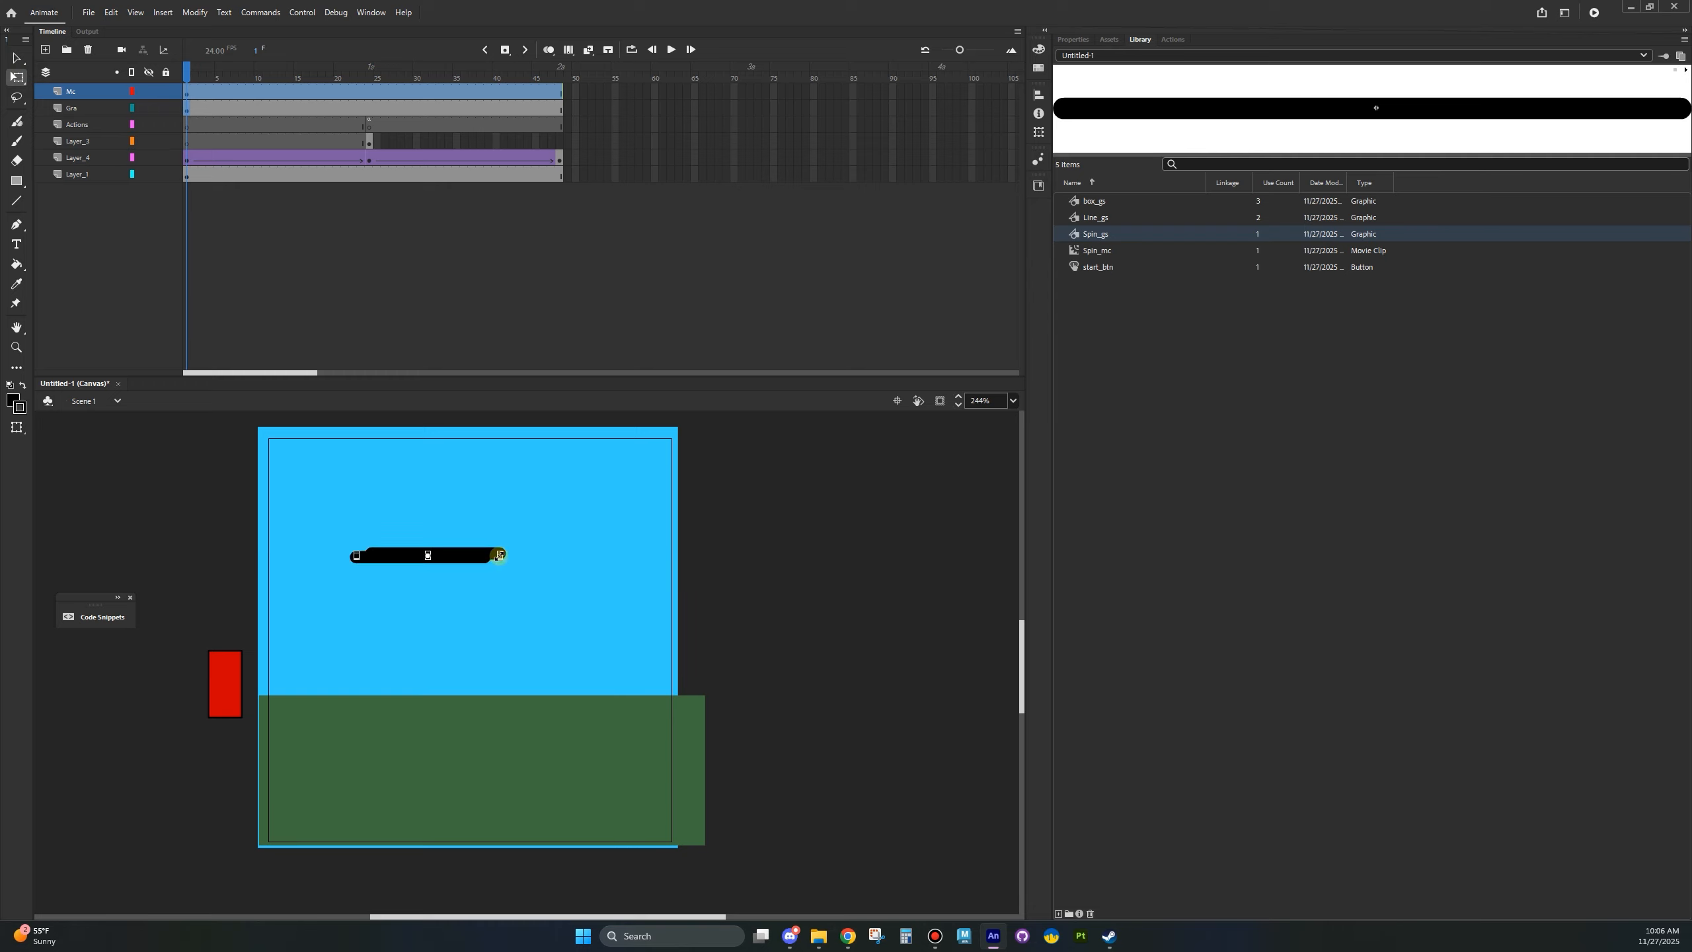
pyautogui.hotkey('ctrl', 'z')
pyautogui.moveTo(688, 552); pyautogui.dragTo(488, 589)
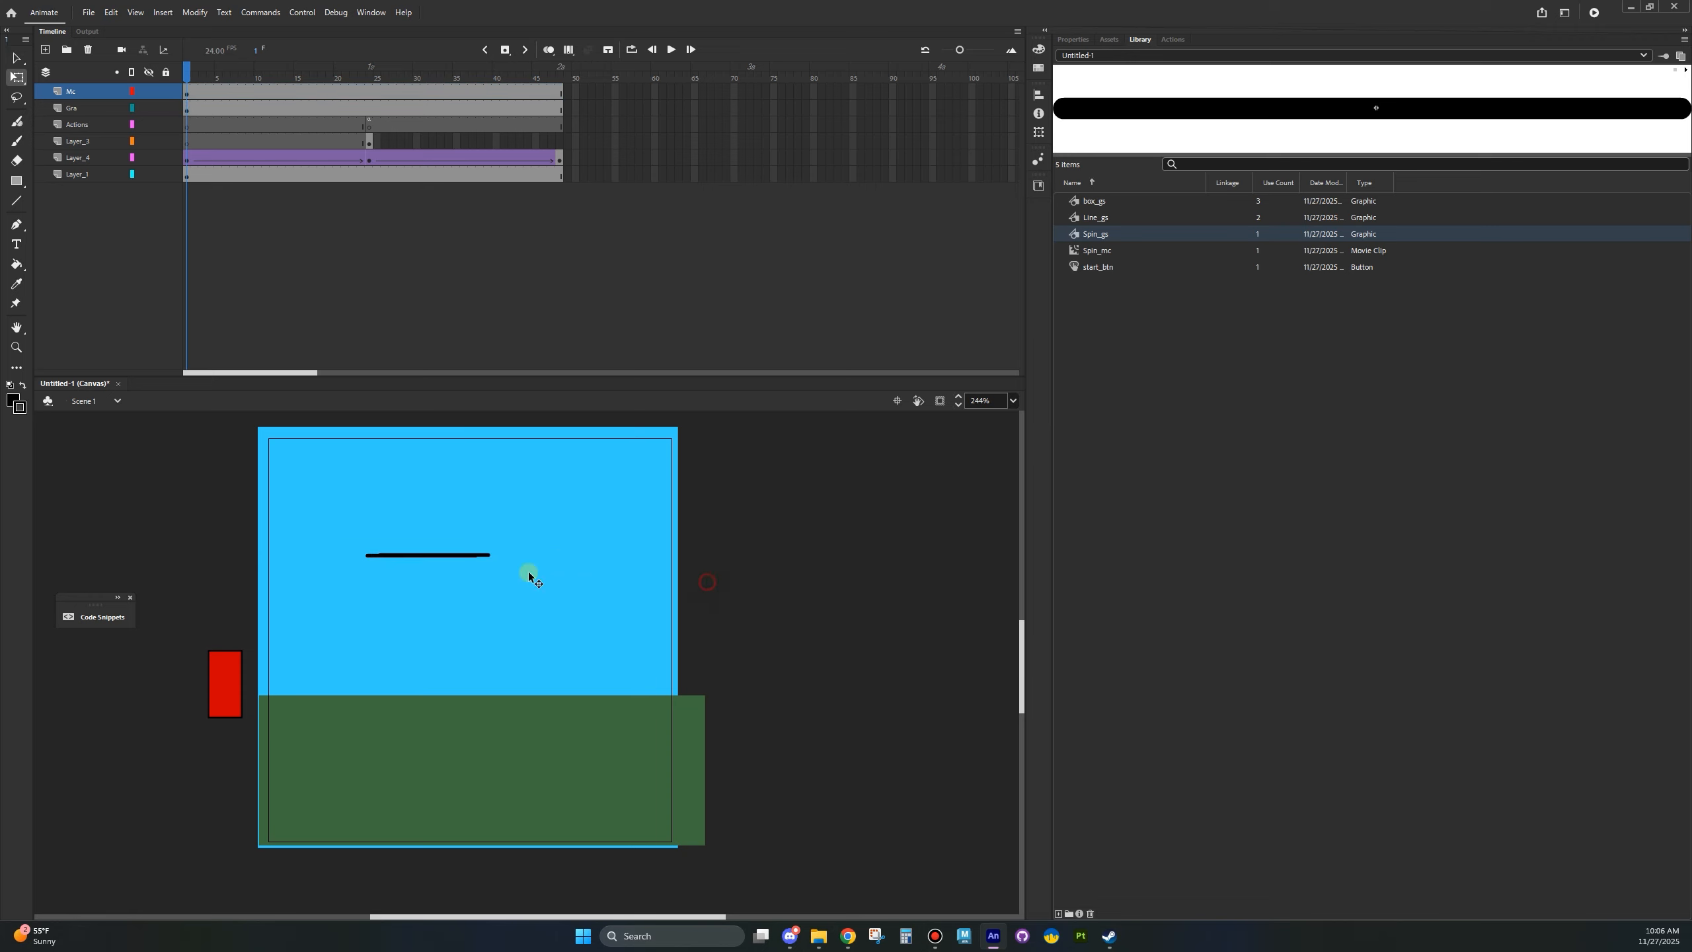
# - Nudge the Spin_mc line up clear of the Spin_gs line, shift the Spin_gs line slightly left, and deselect it
pyautogui.click(441, 556)
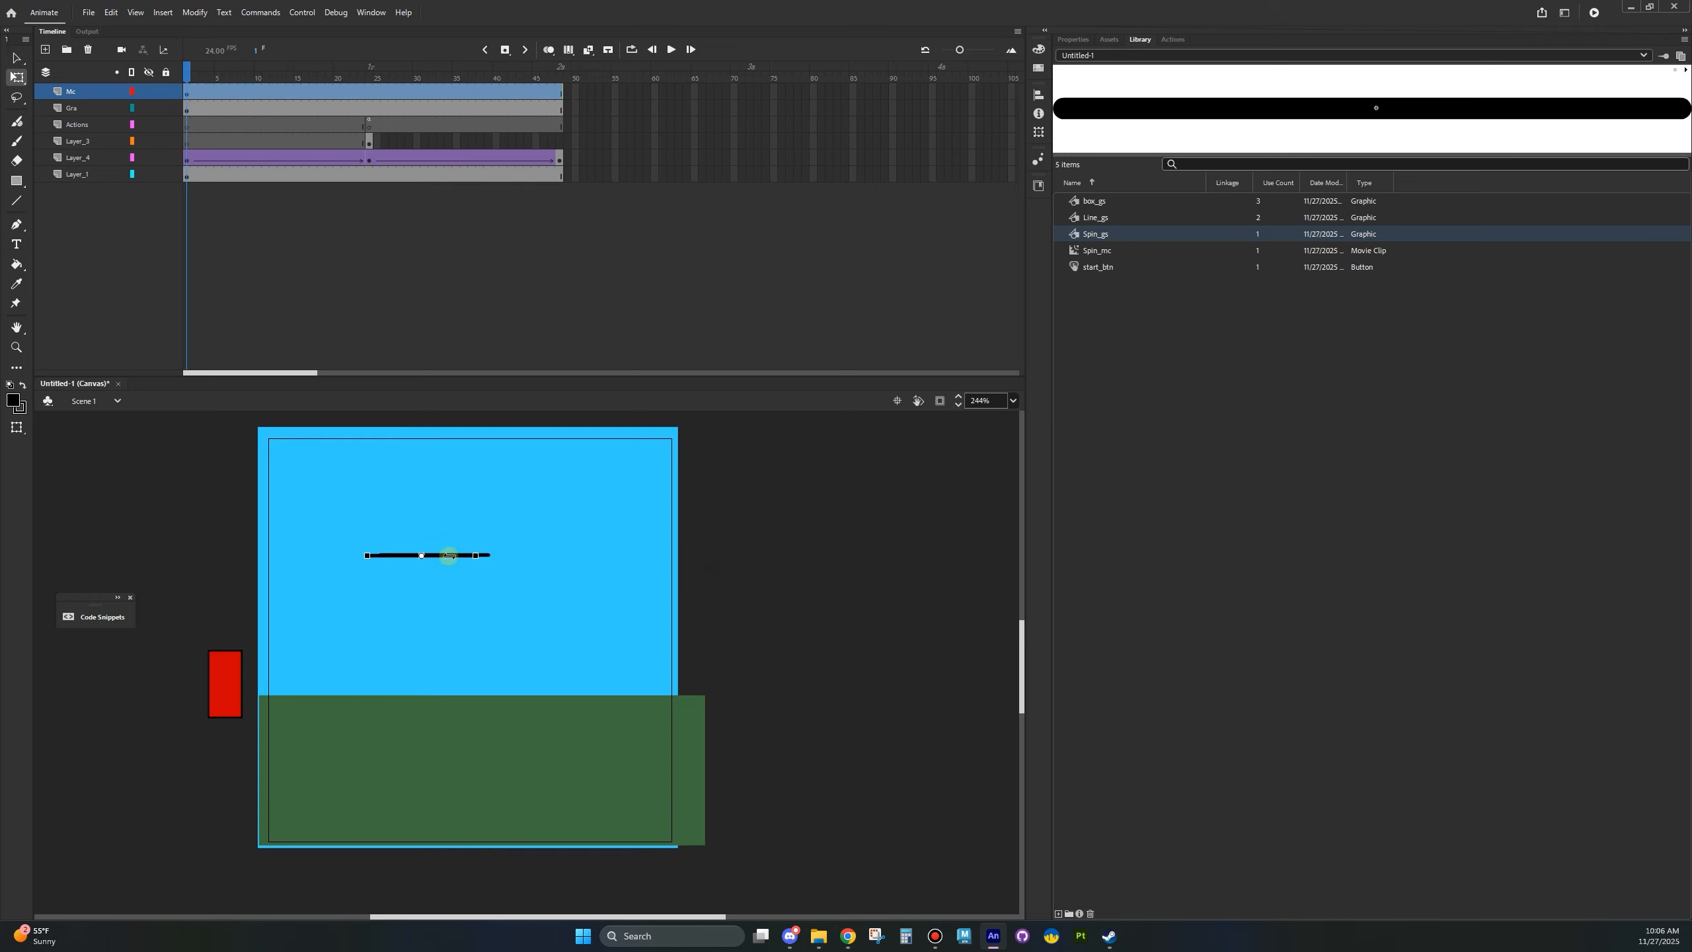
pyautogui.press('Up')
pyautogui.press('Up')
pyautogui.press('Up')
pyautogui.press('Up')
pyautogui.press('Up')
pyautogui.press('Up')
pyautogui.press('Up')
pyautogui.press('Up')
pyautogui.press('Up')
pyautogui.press('Up')
pyautogui.press('Up')
pyautogui.press('Up')
pyautogui.press('Up')
pyautogui.press('Up')
pyautogui.press('Up')
pyautogui.press('Up')
pyautogui.press('Up')
pyautogui.press('Up')
pyautogui.press('Up')
pyautogui.press('Up')
pyautogui.press('Up')
pyautogui.press('Up')
pyautogui.press('Up')
pyautogui.press('Up')
pyautogui.press('Up')
pyautogui.press('Up')
pyautogui.press('Up')
pyautogui.press('Up')
pyautogui.press('Up')
pyautogui.press('Up')
pyautogui.press('Up')
pyautogui.press('Up')
pyautogui.press('Up')
pyautogui.press('Up')
pyautogui.press('Up')
pyautogui.press('Up')
pyautogui.press('Up')
pyautogui.press('Up')
pyautogui.press('Up')
pyautogui.click(473, 555)
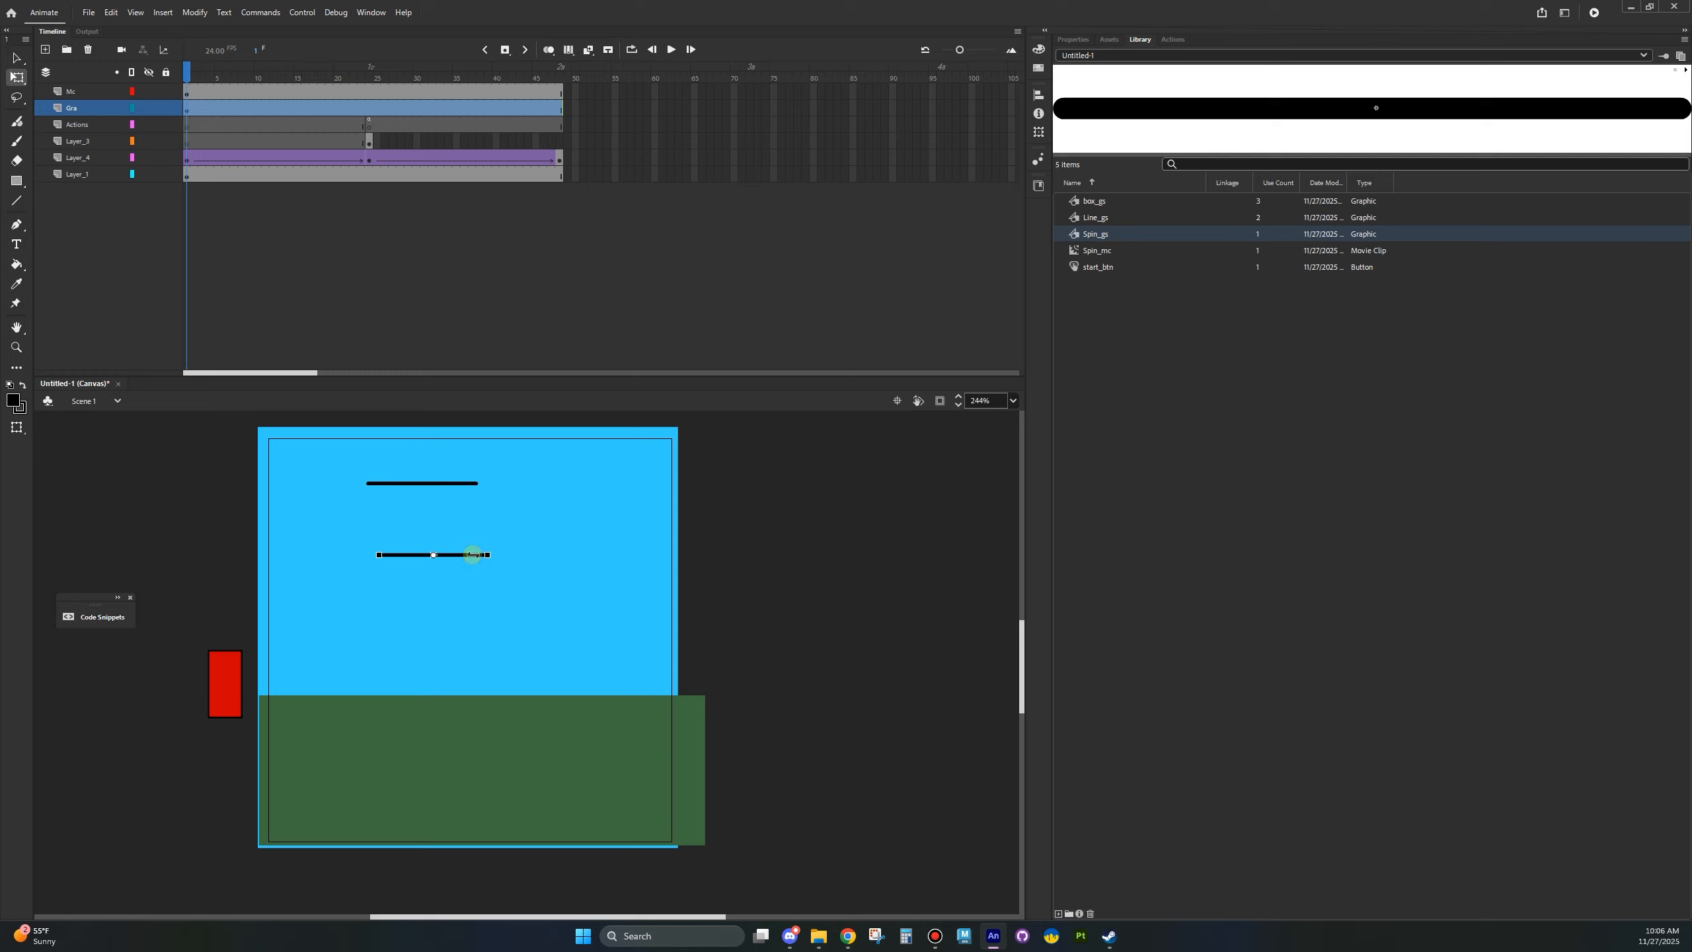
pyautogui.click(880, 555)
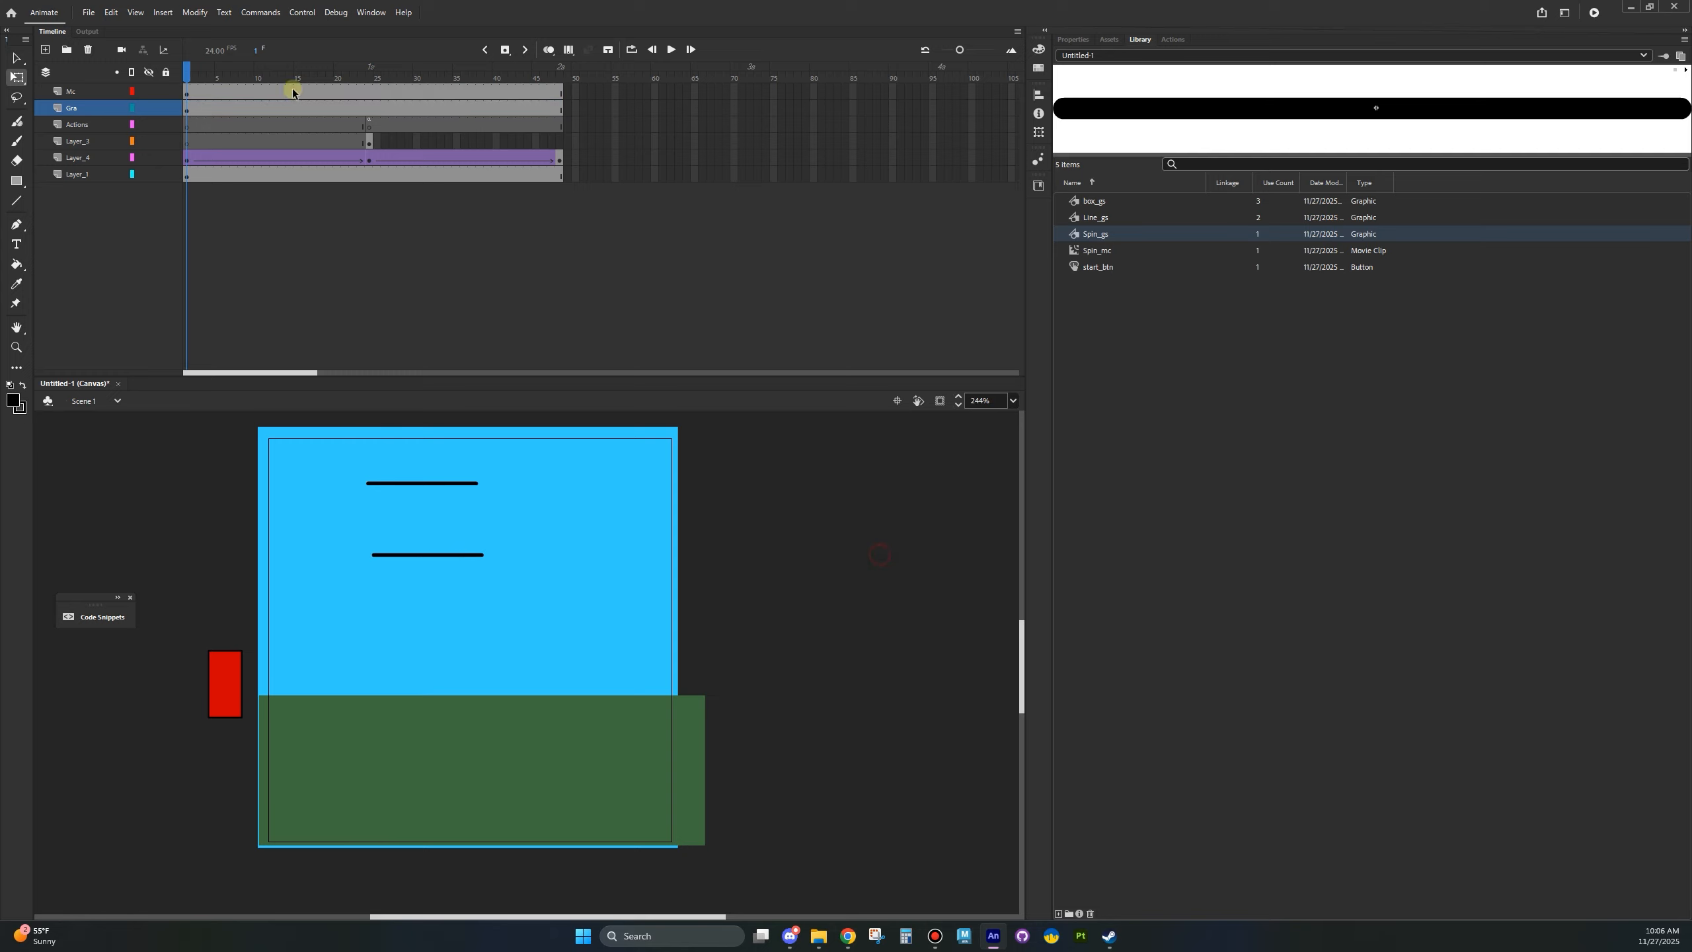
# - Play the scene, and move the yellow button on Layer_3 at frame 24 onto the green ground below the red box
pyautogui.click(668, 51)
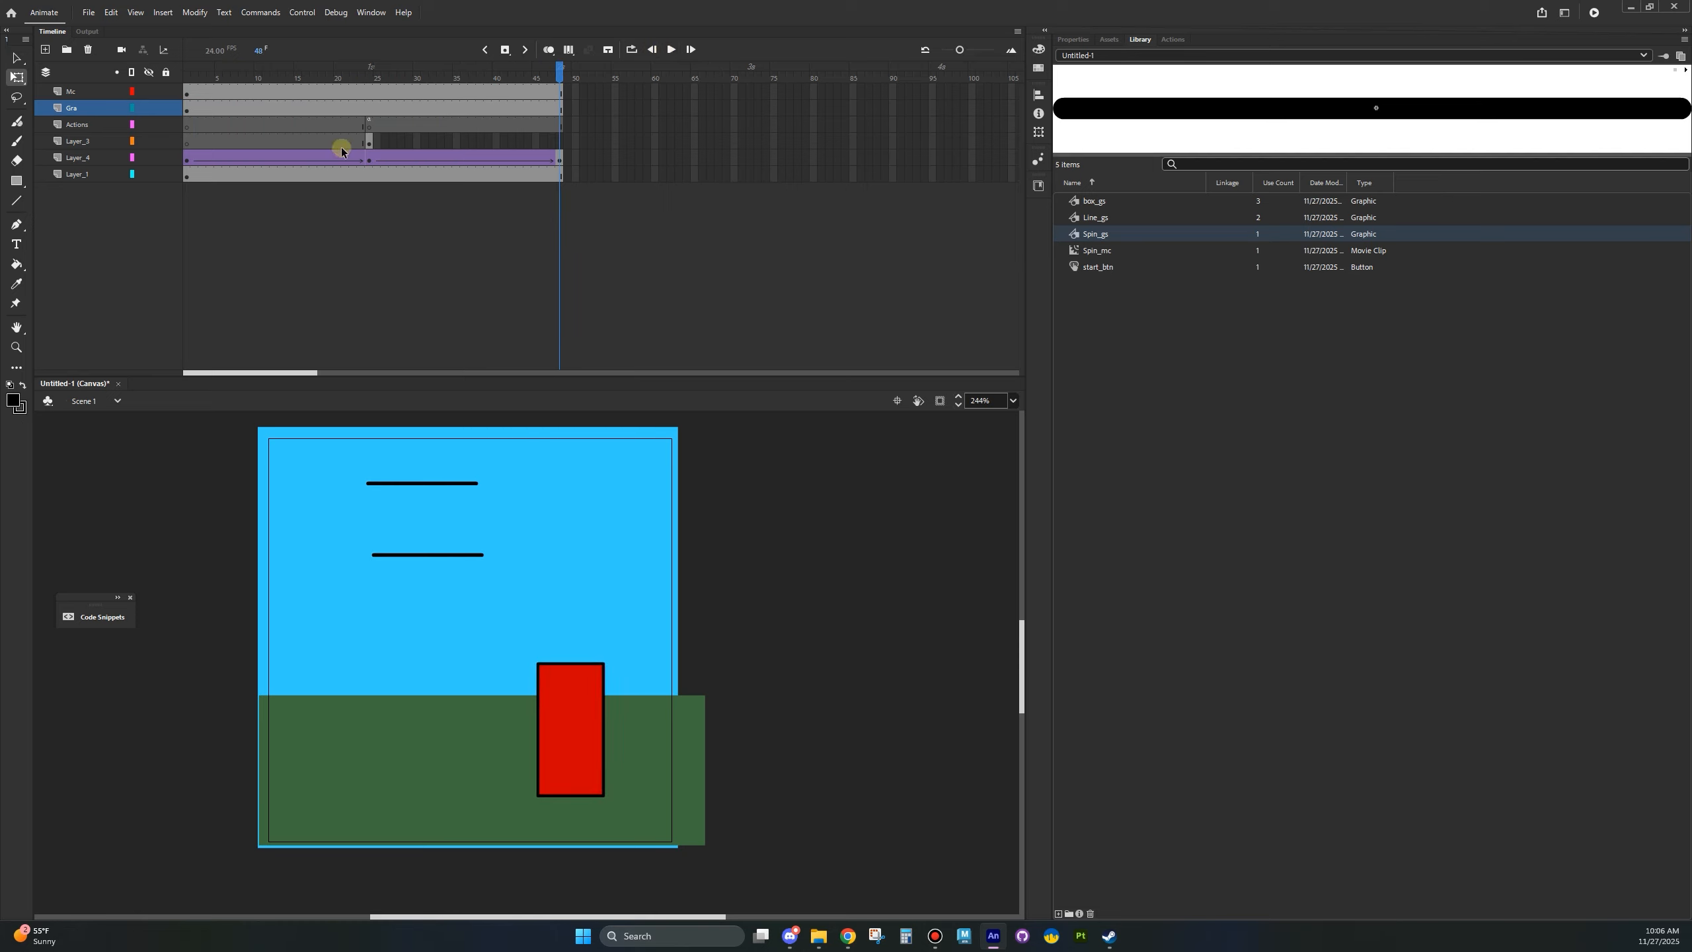
pyautogui.click(370, 142)
pyautogui.moveTo(457, 489); pyautogui.dragTo(360, 815)
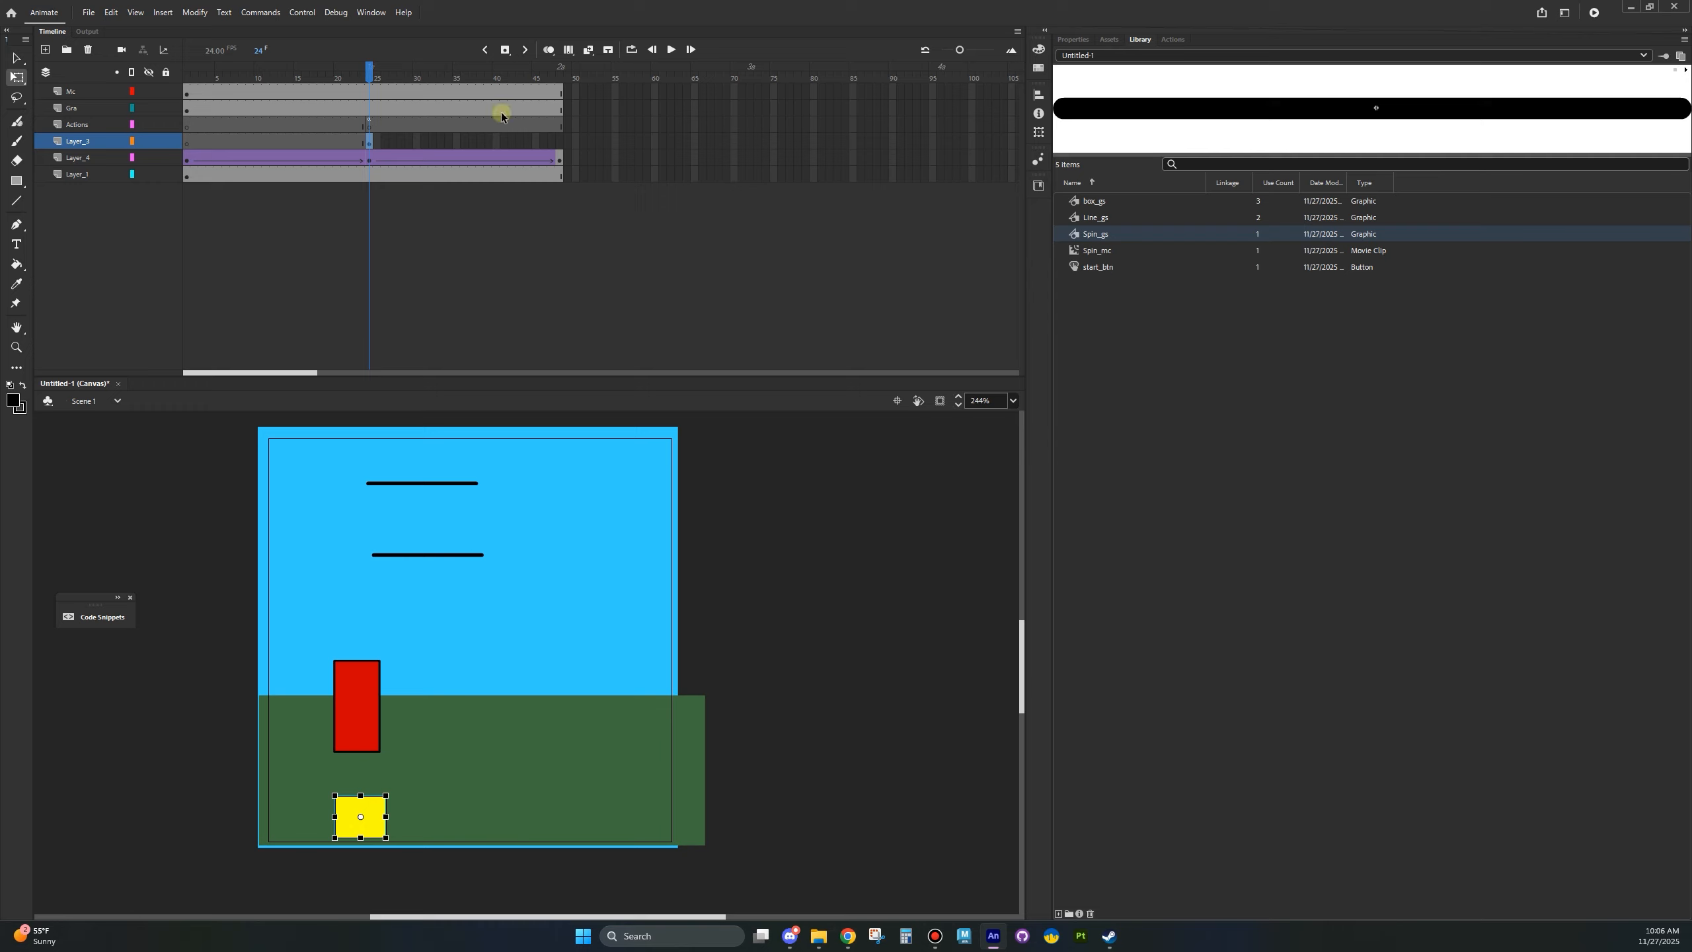
# - Play the timeline from frame 1 to the end and publish the HTML5 Canvas animation
pyautogui.moveTo(367, 67); pyautogui.dragTo(107, 91)
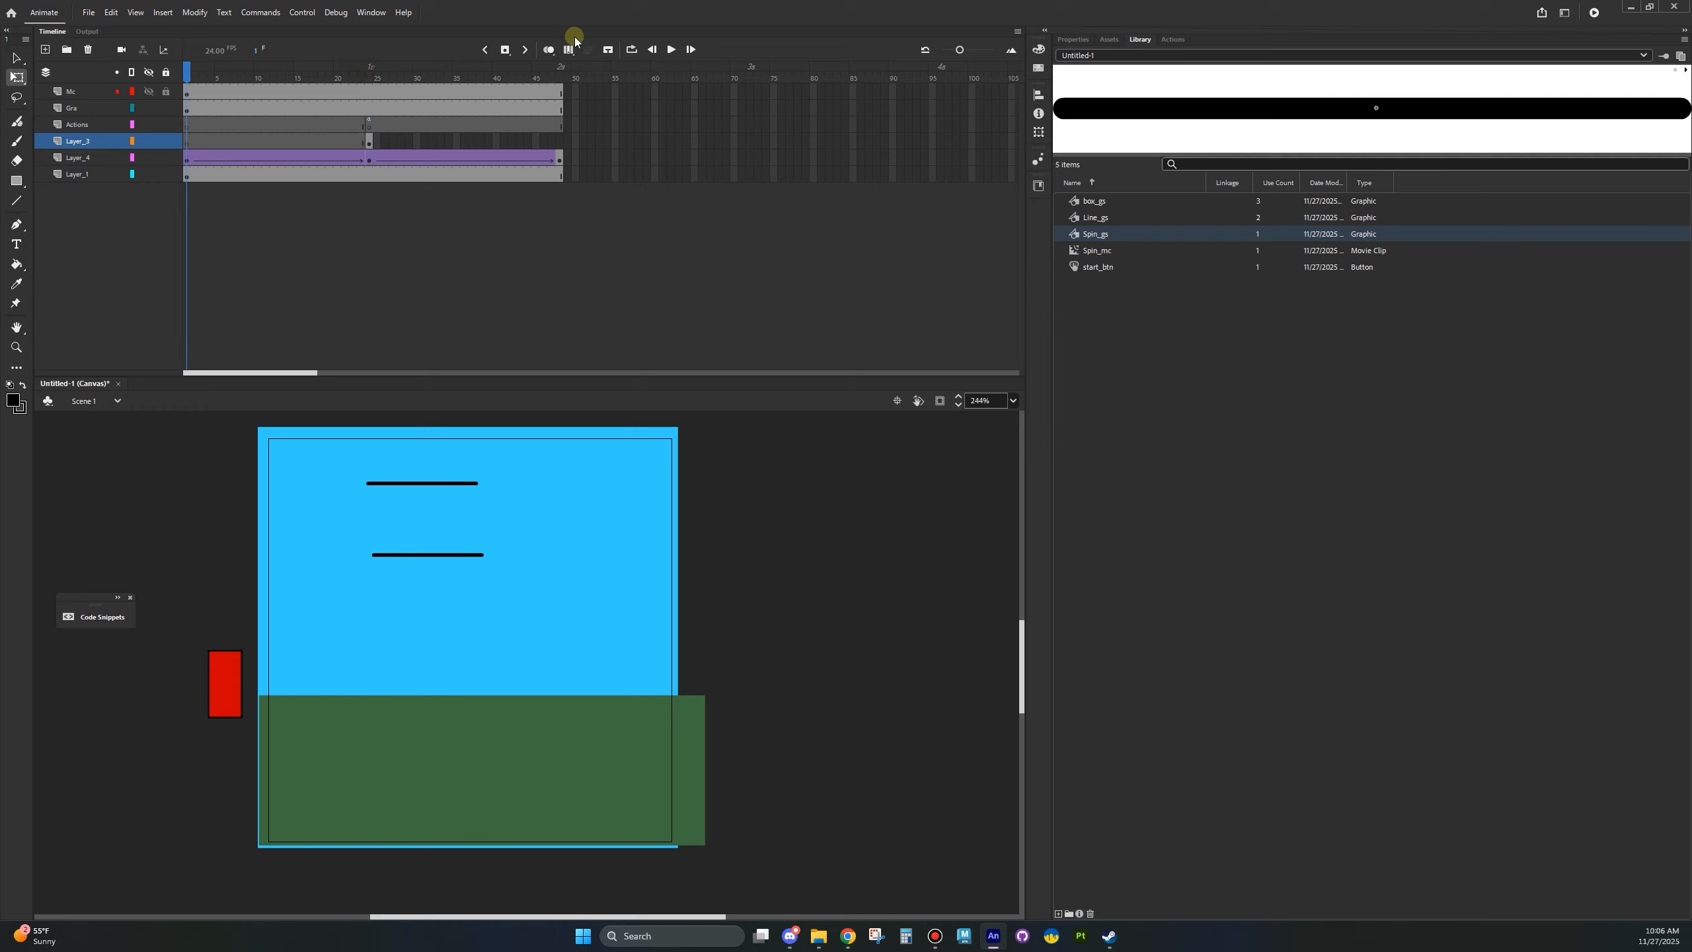
pyautogui.click(672, 50)
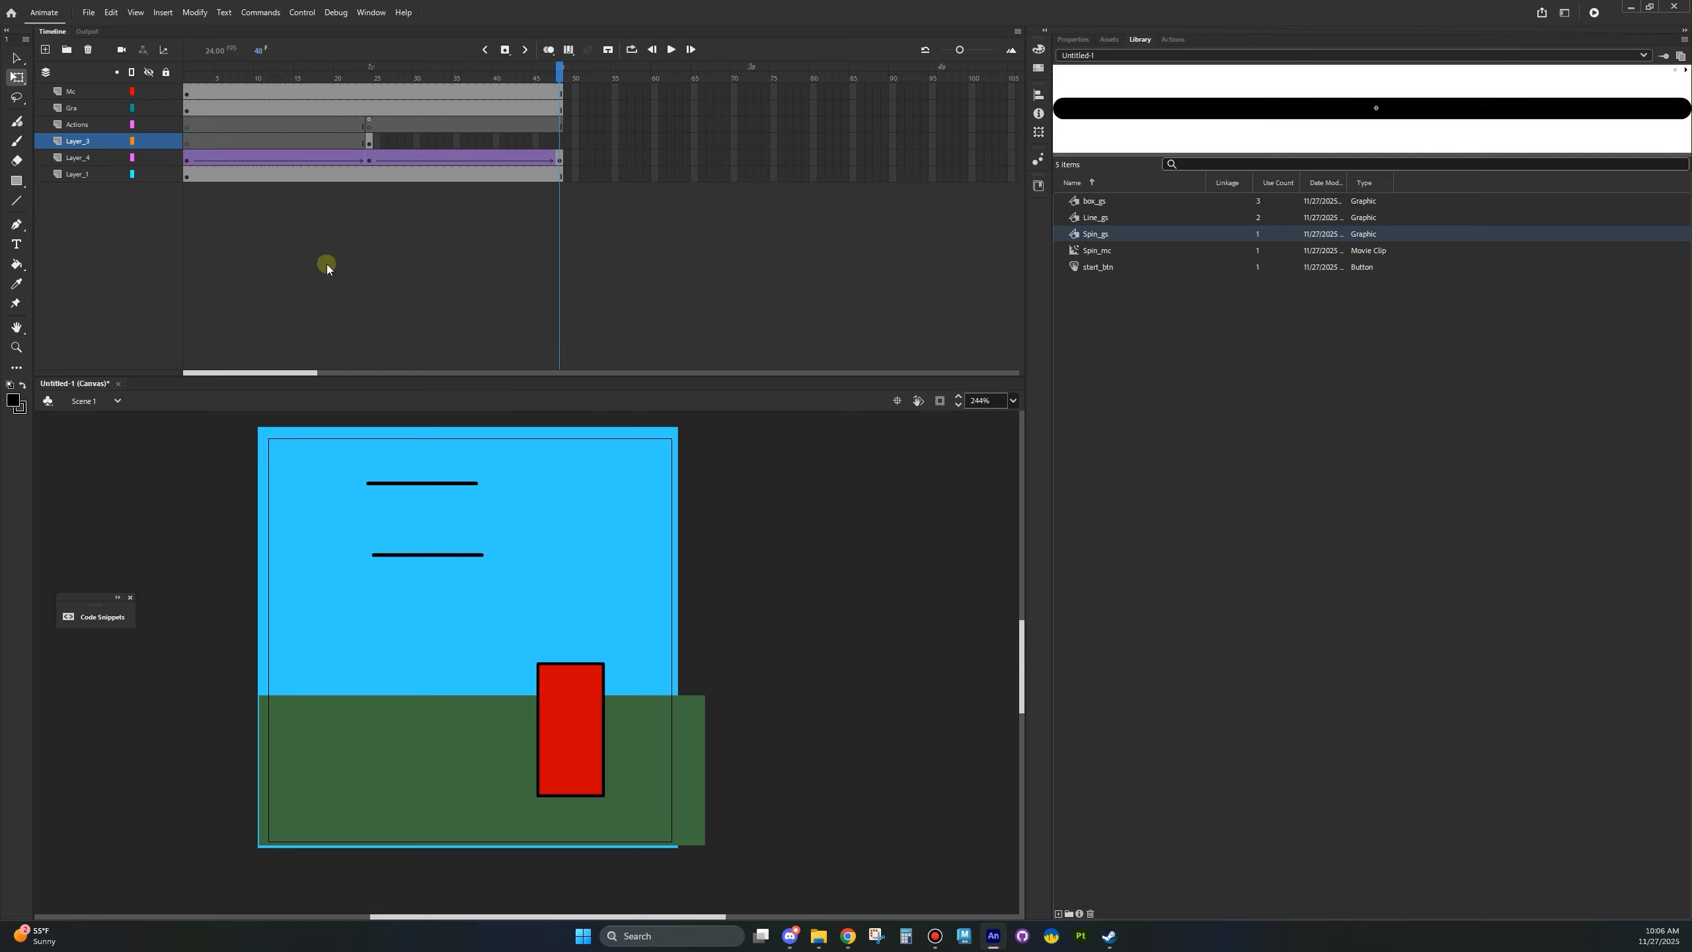
pyautogui.click(88, 12)
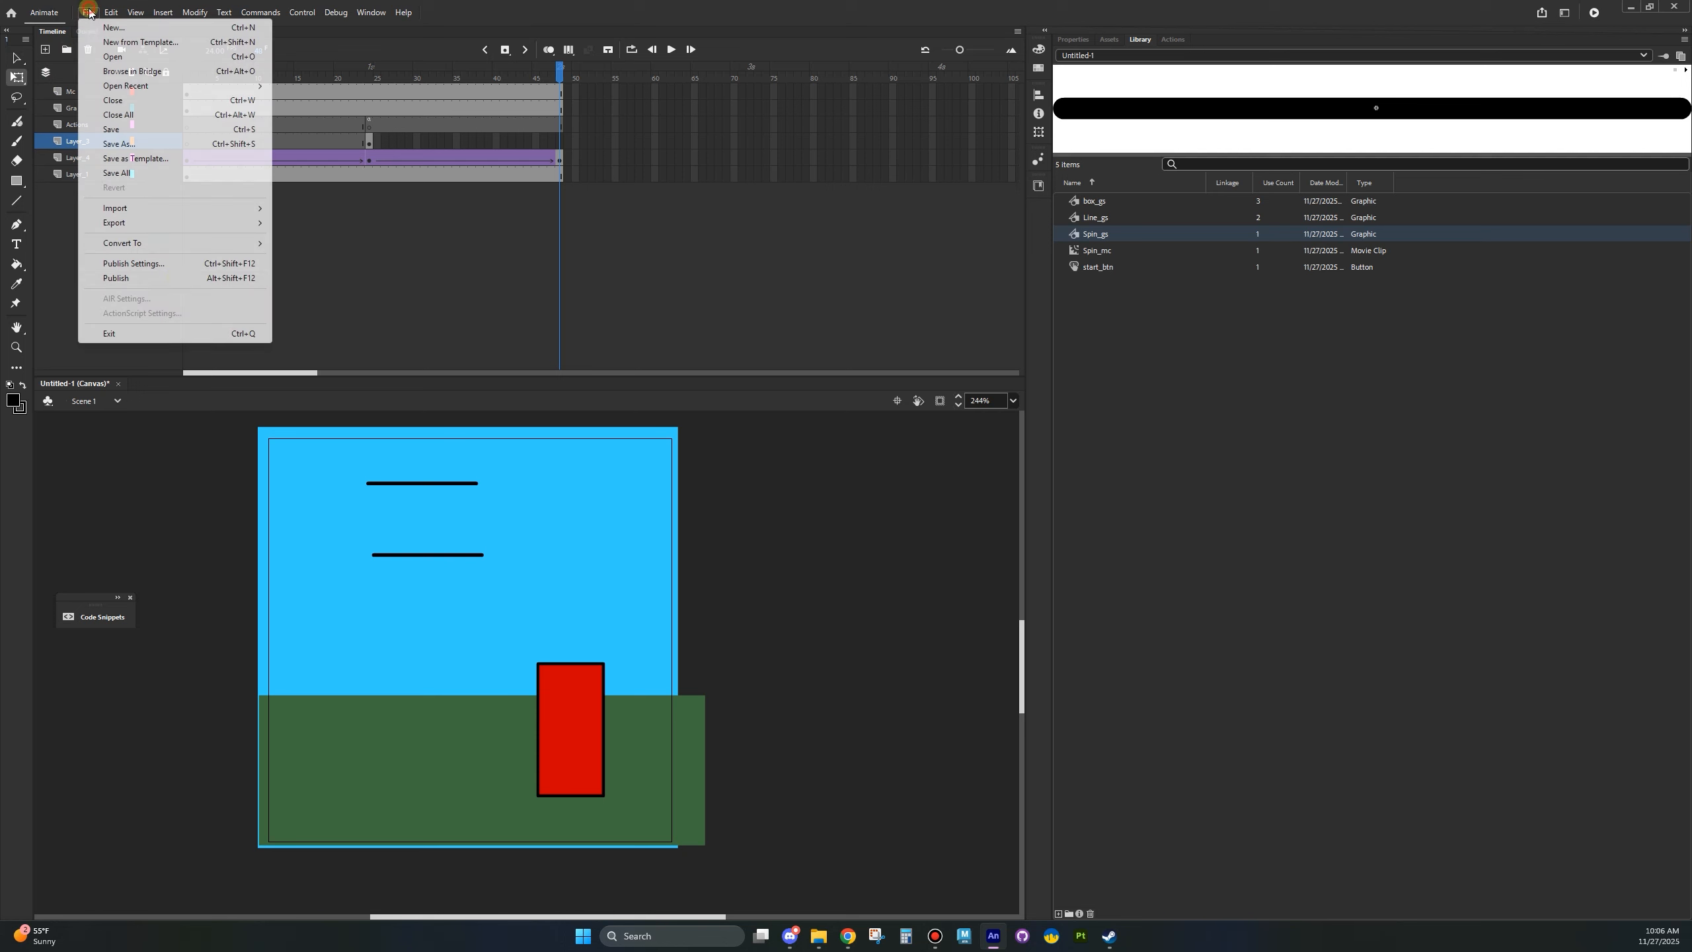
pyautogui.click(169, 278)
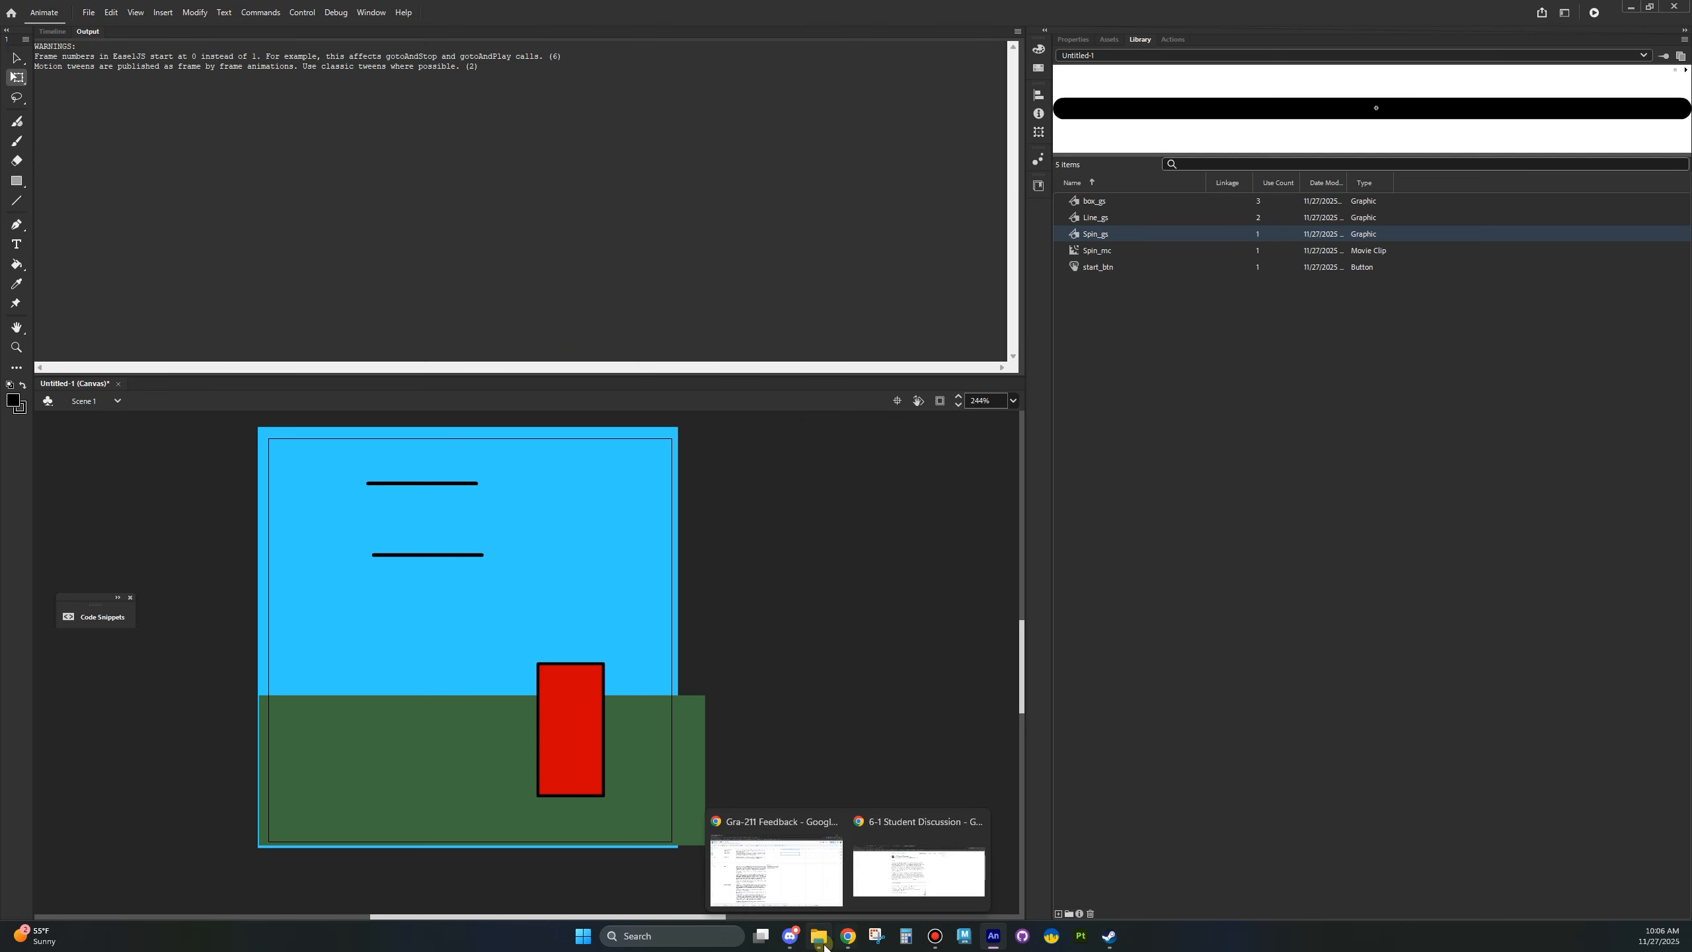
# - Open the published Untitled-1.html from the htmlpublish folder in Chrome, reload it and continue the animation with the yellow button
pyautogui.click(826, 863)
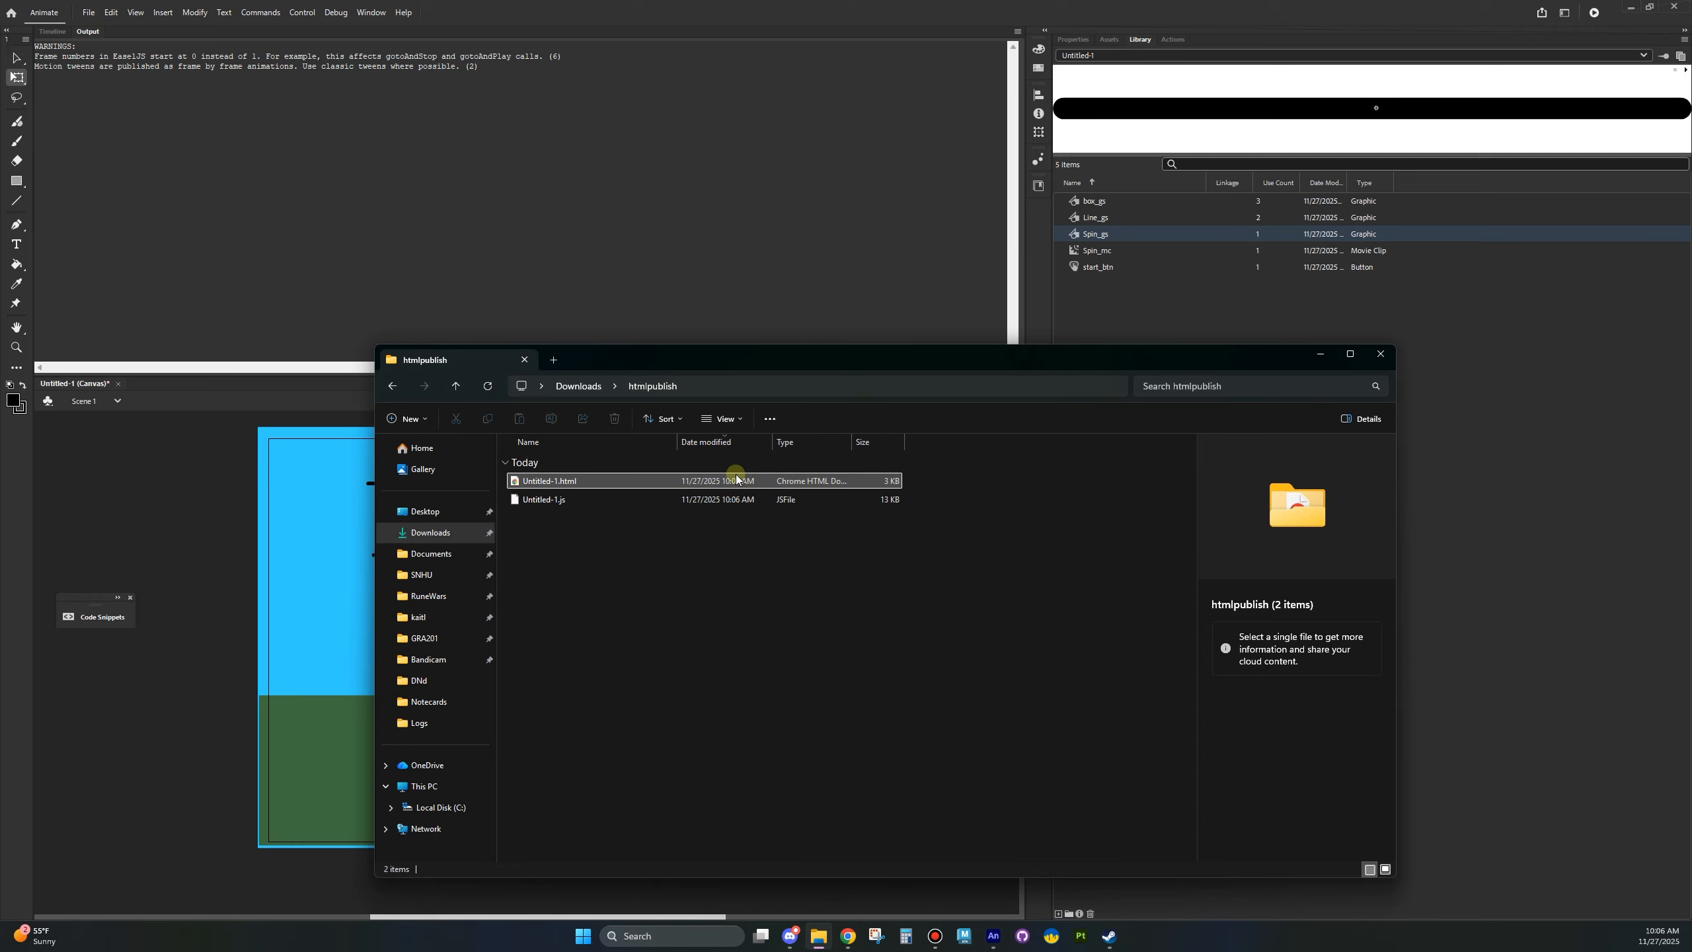
pyautogui.doubleClick(548, 481)
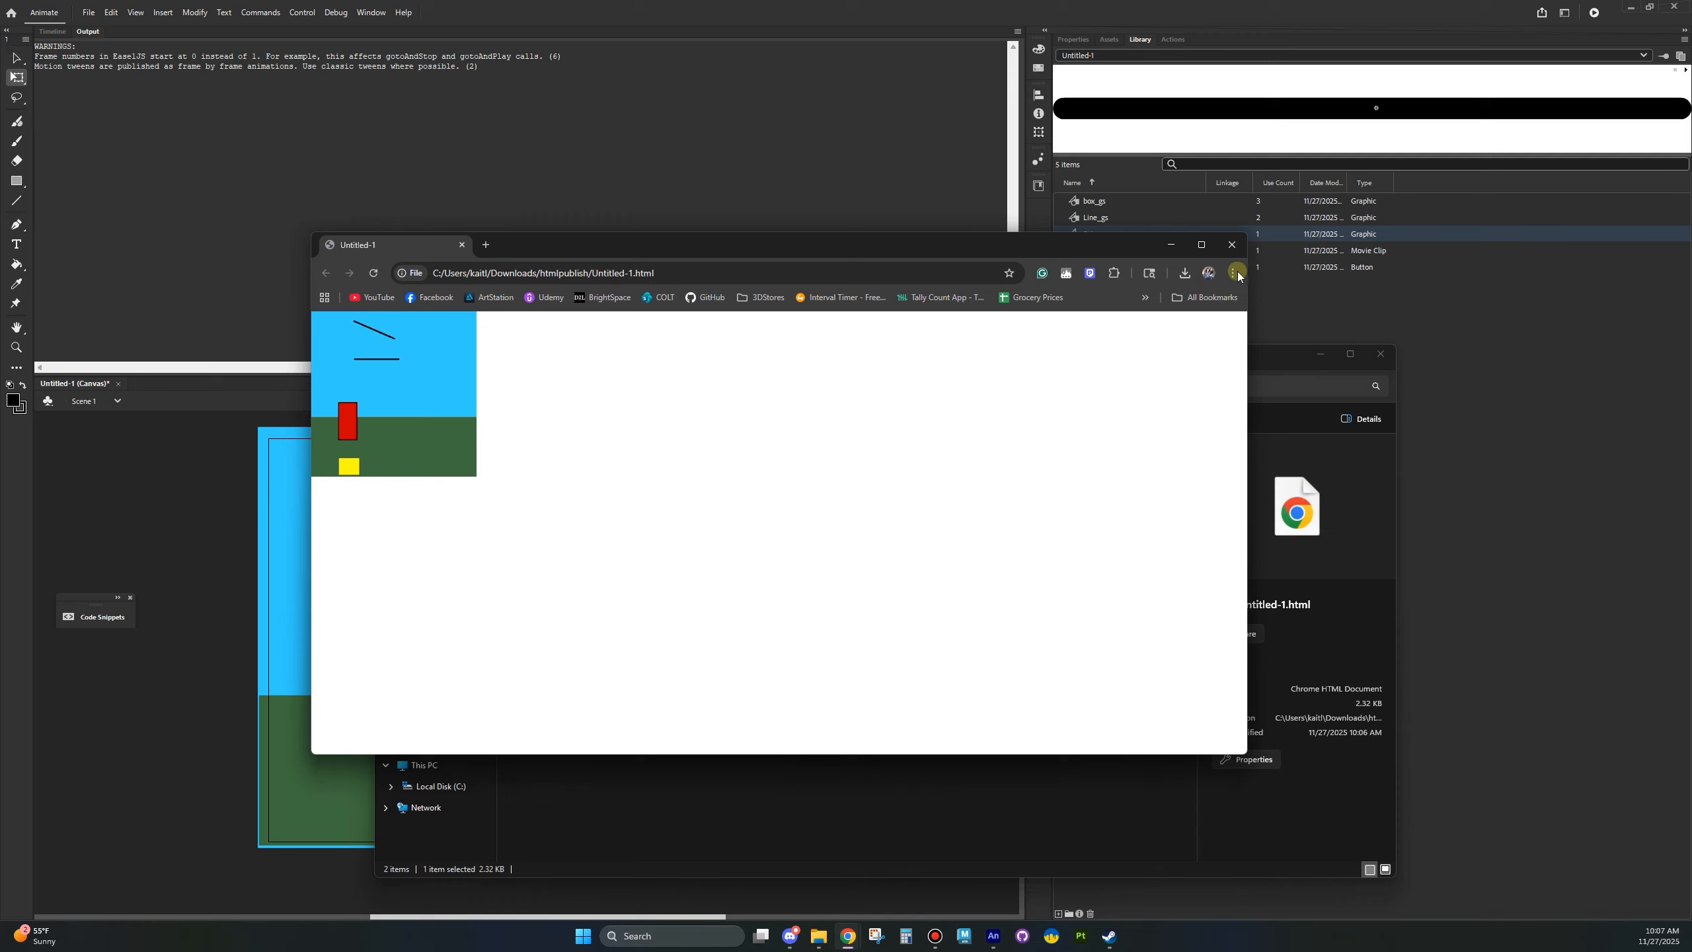
pyautogui.click(372, 273)
pyautogui.click(350, 467)
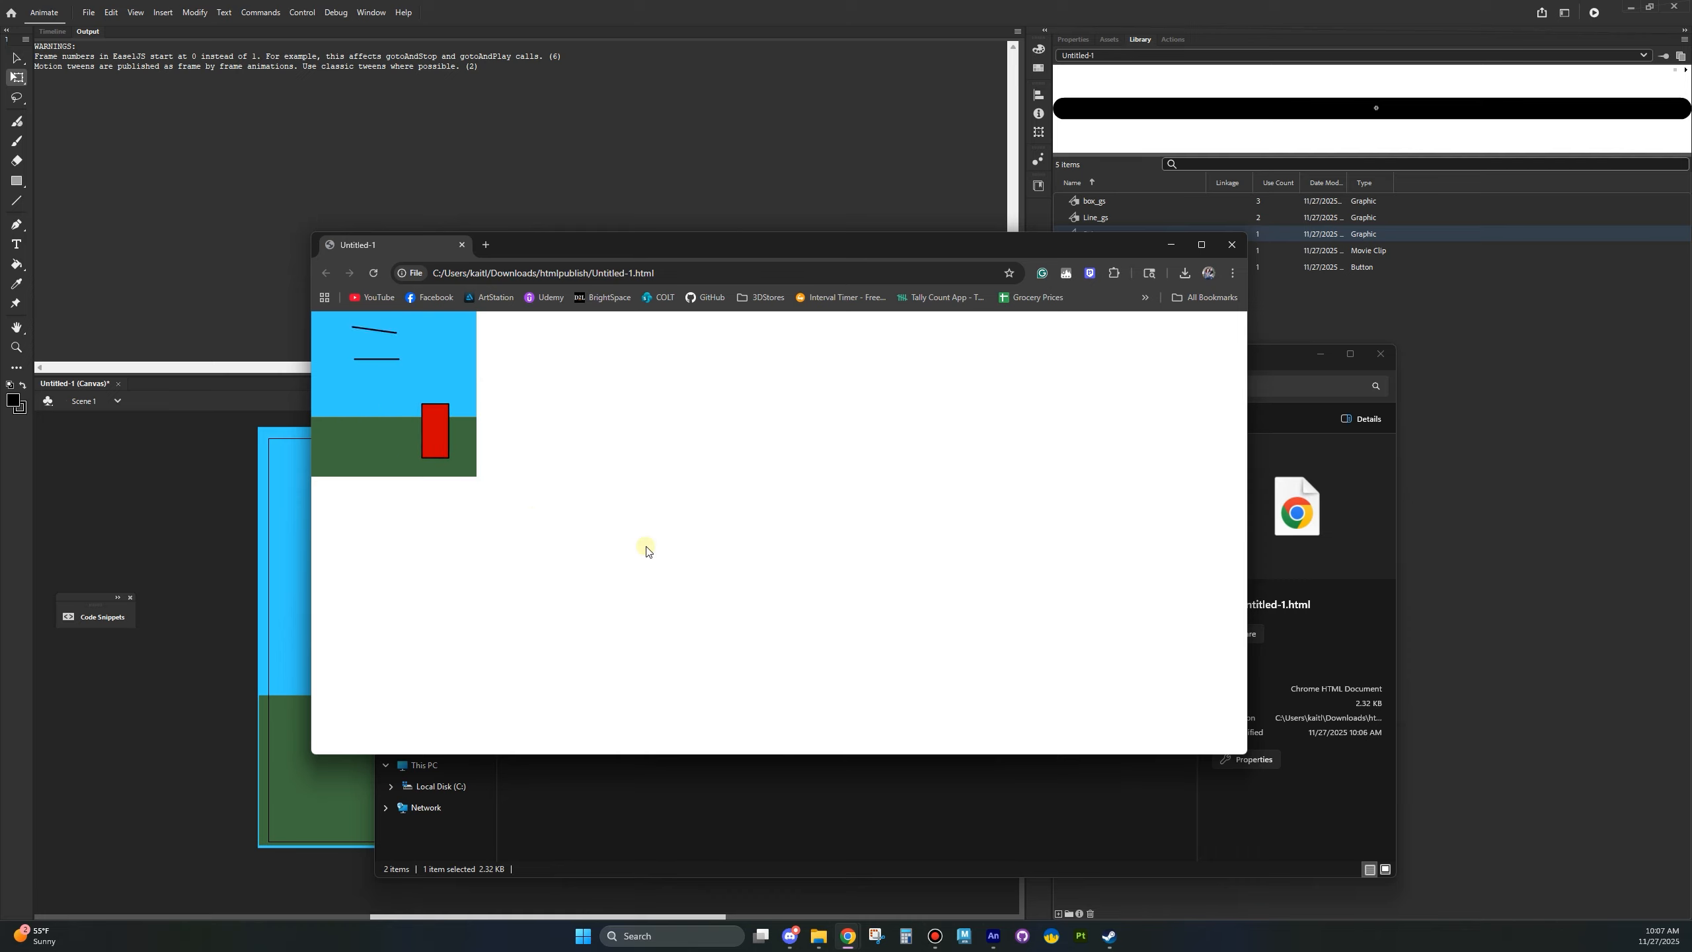
pyautogui.click(416, 390)
pyautogui.click(1232, 244)
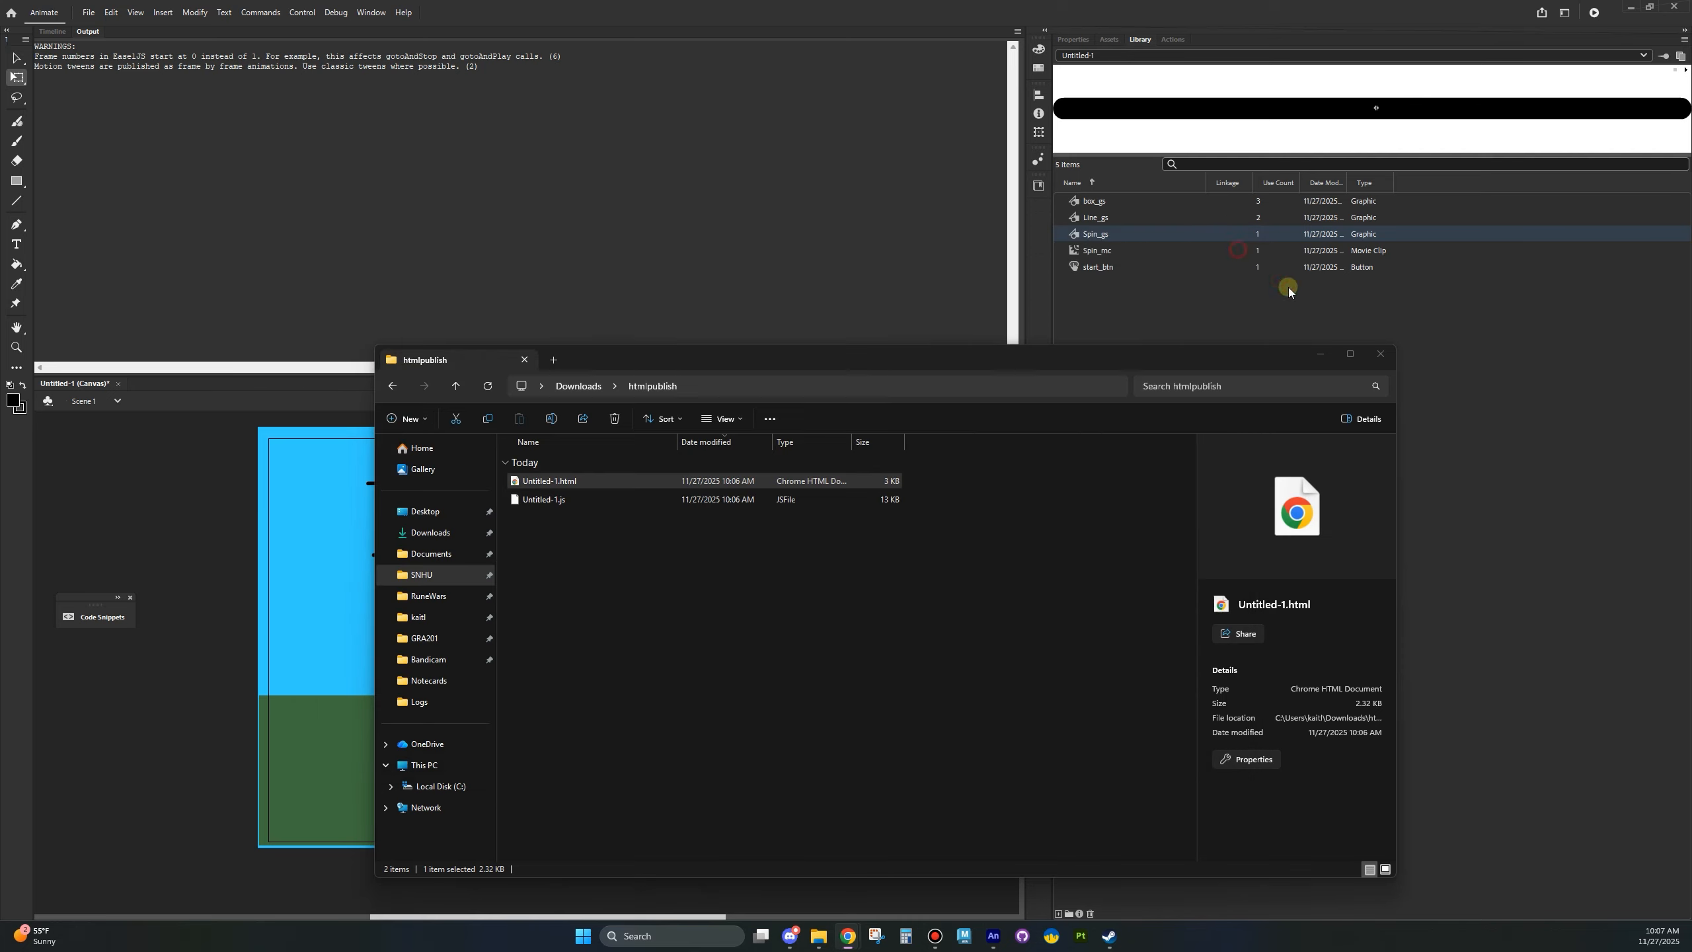
pyautogui.click(1320, 355)
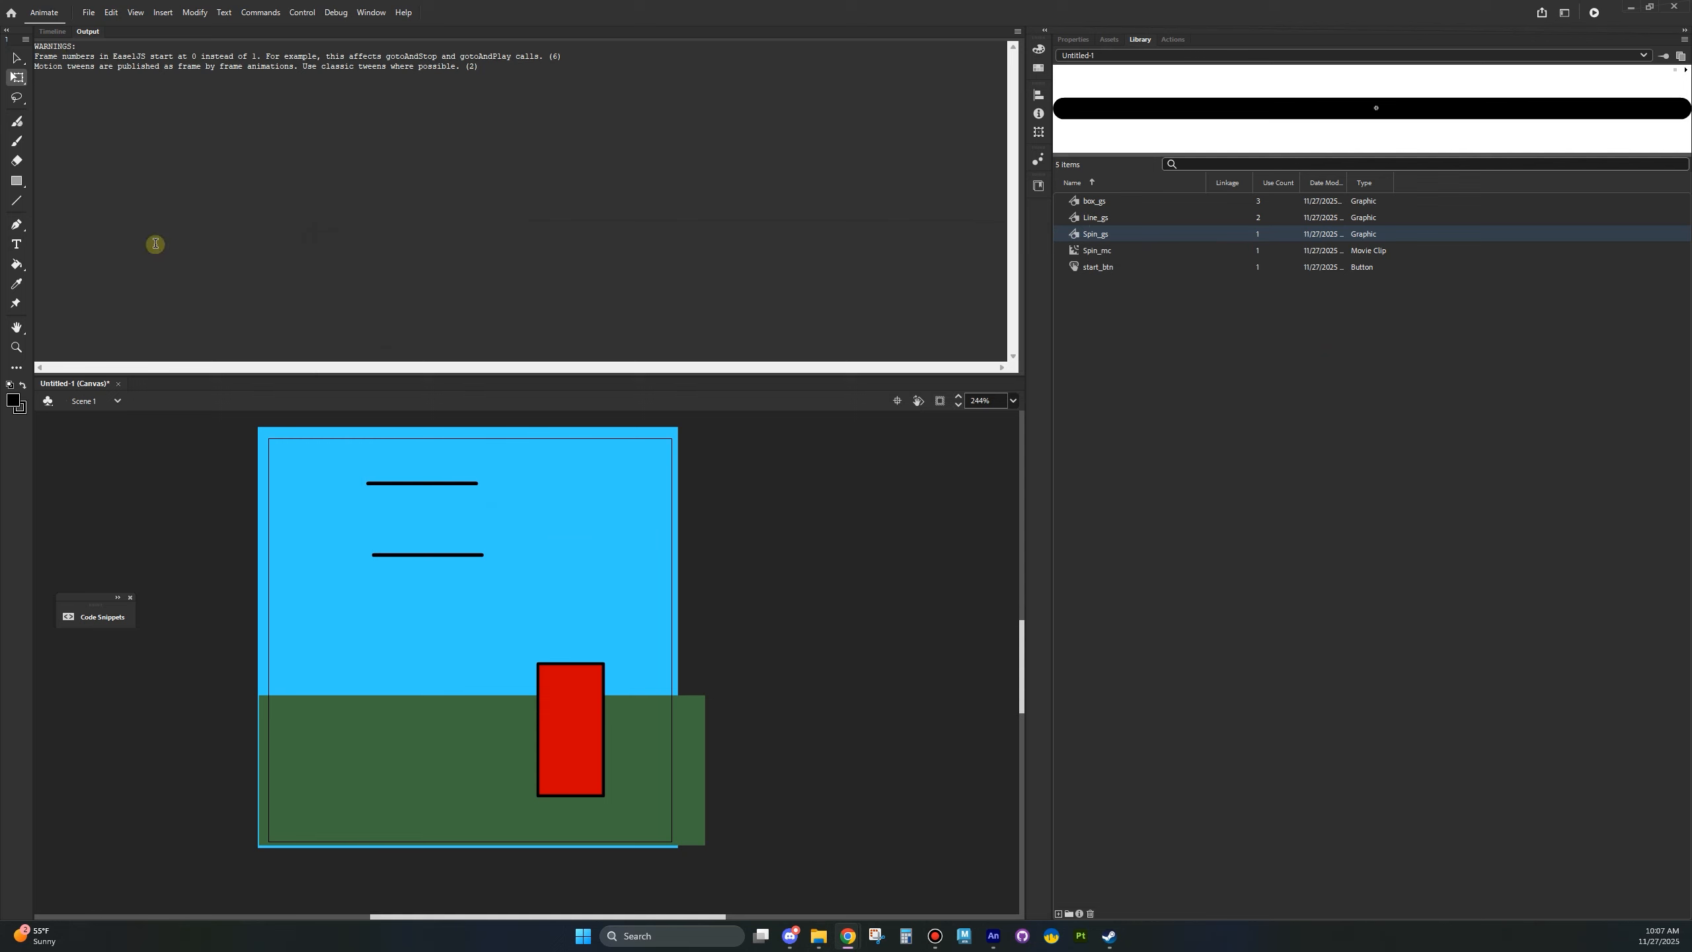
# - Scrub the Animate timeline up to frame 24 and compare how the two spinning lines behave
pyautogui.click(53, 31)
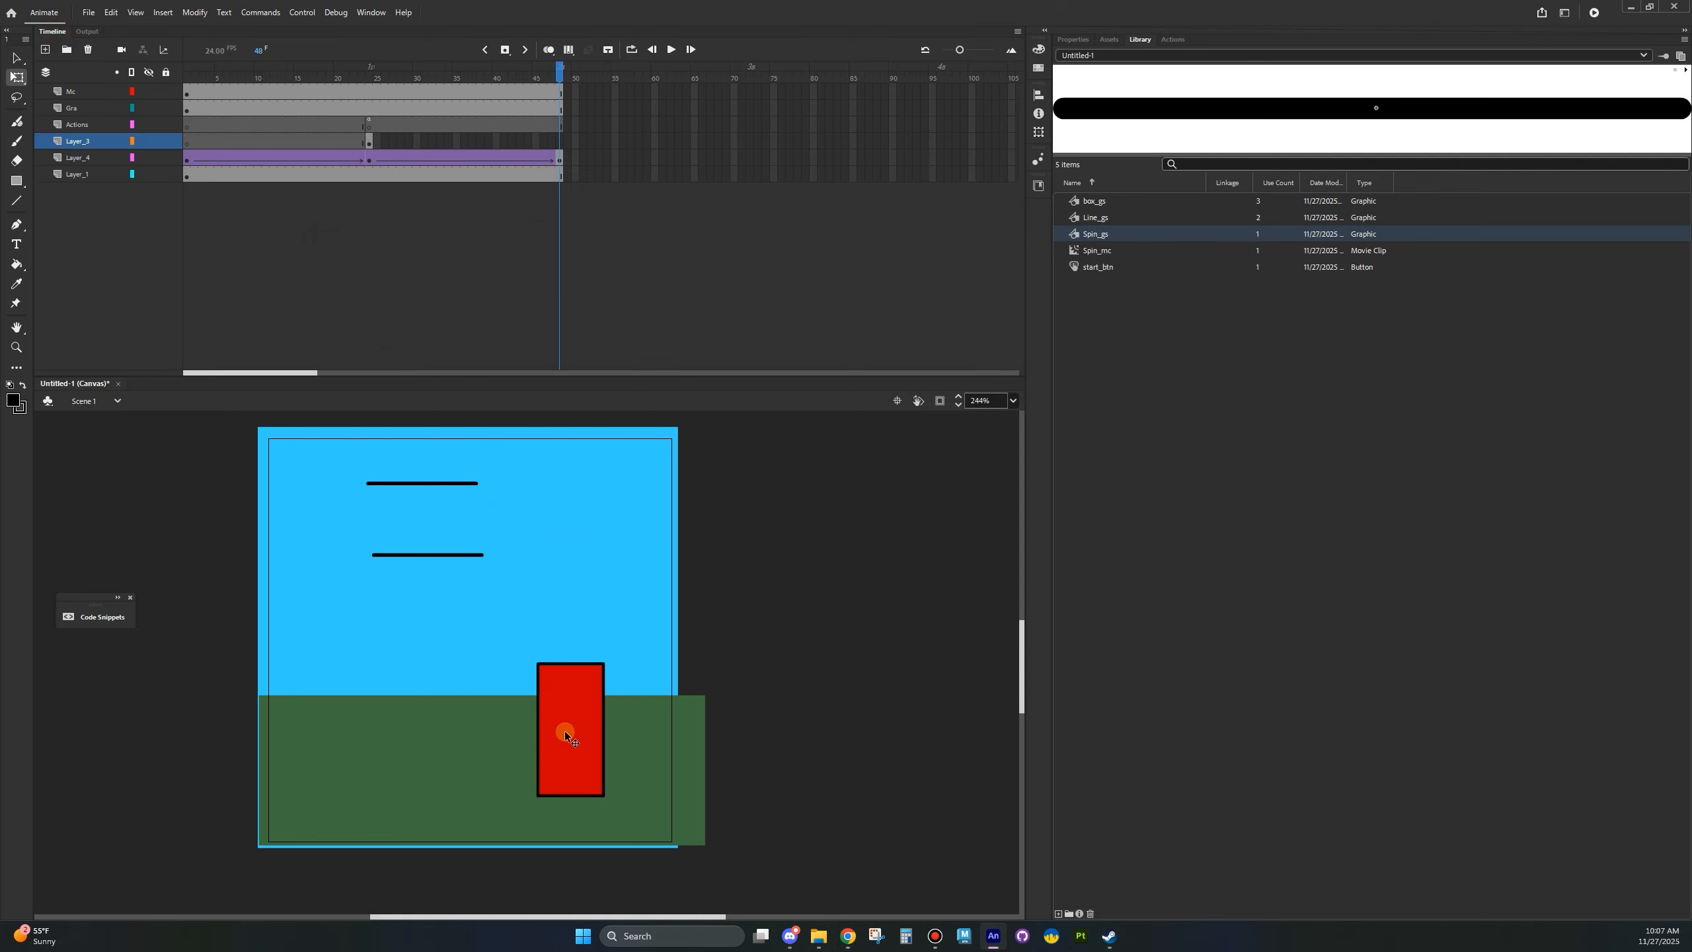
pyautogui.moveTo(561, 66); pyautogui.dragTo(116, 154)
pyautogui.click(365, 145)
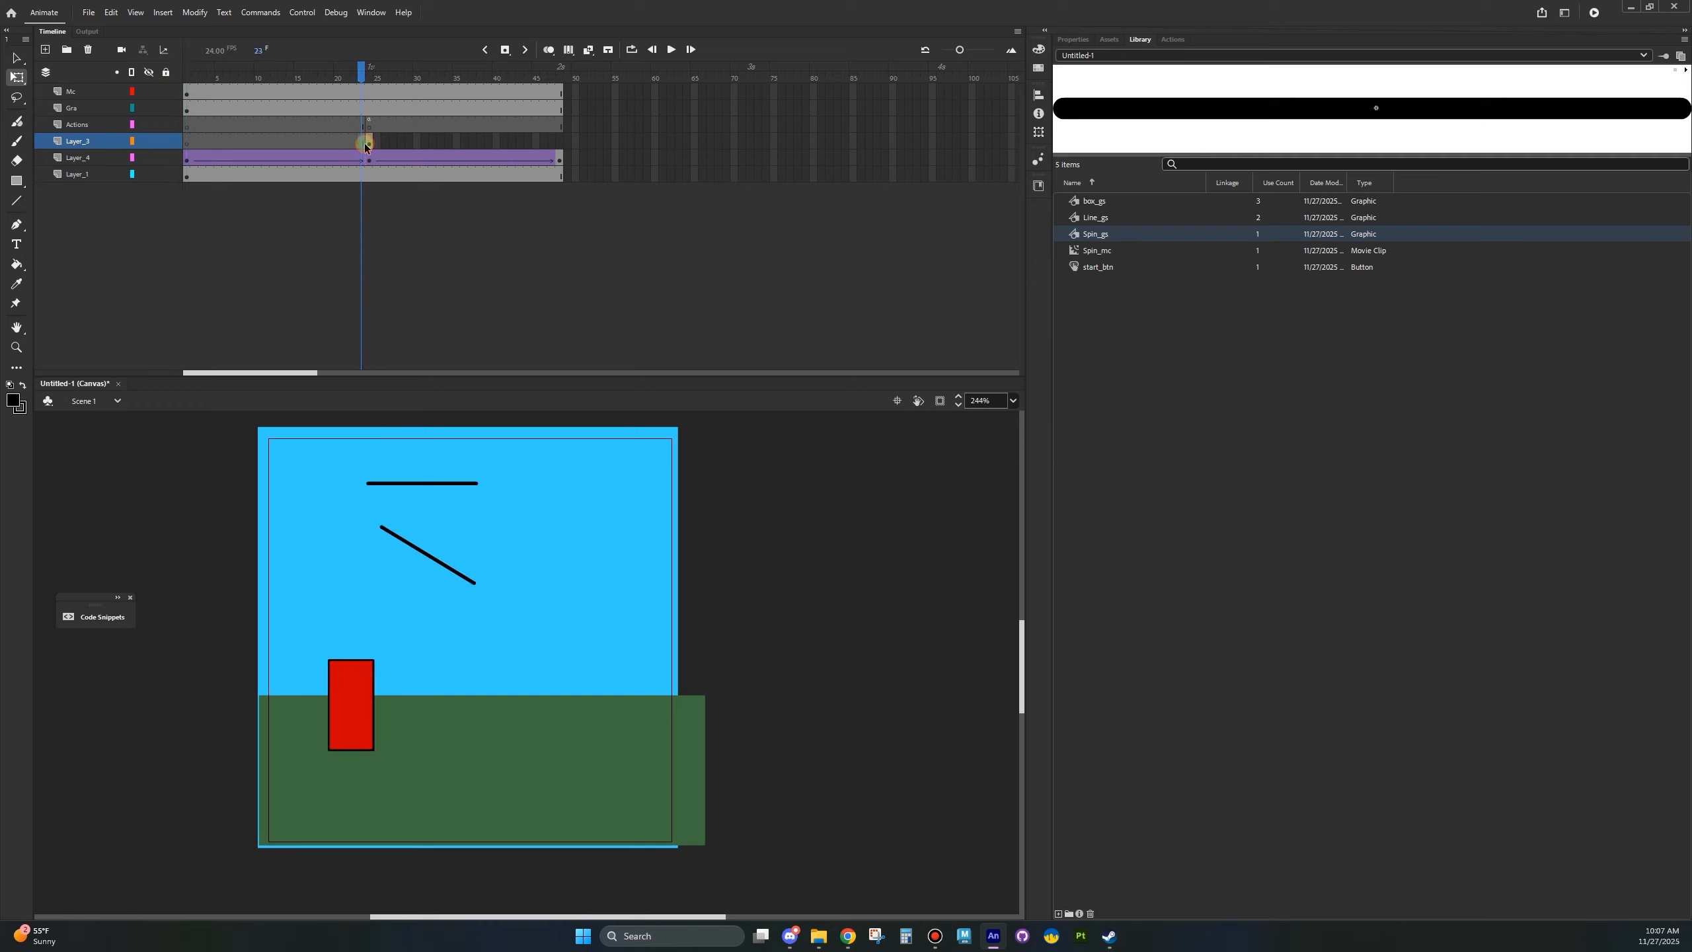
pyautogui.click(369, 141)
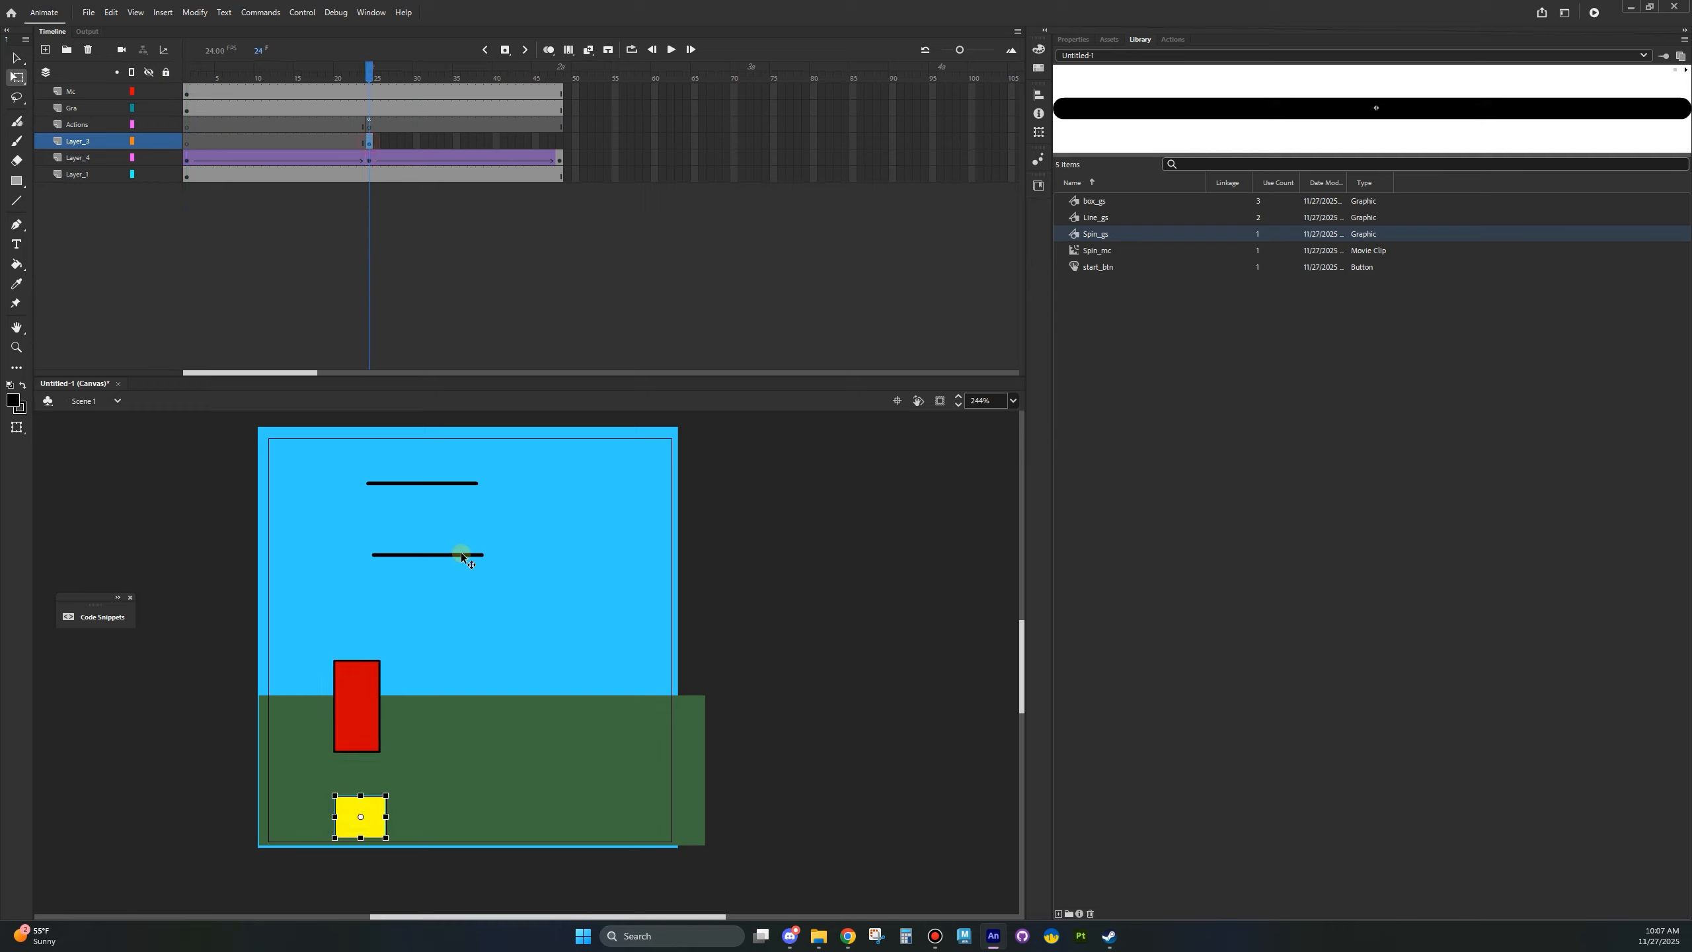
pyautogui.click(453, 484)
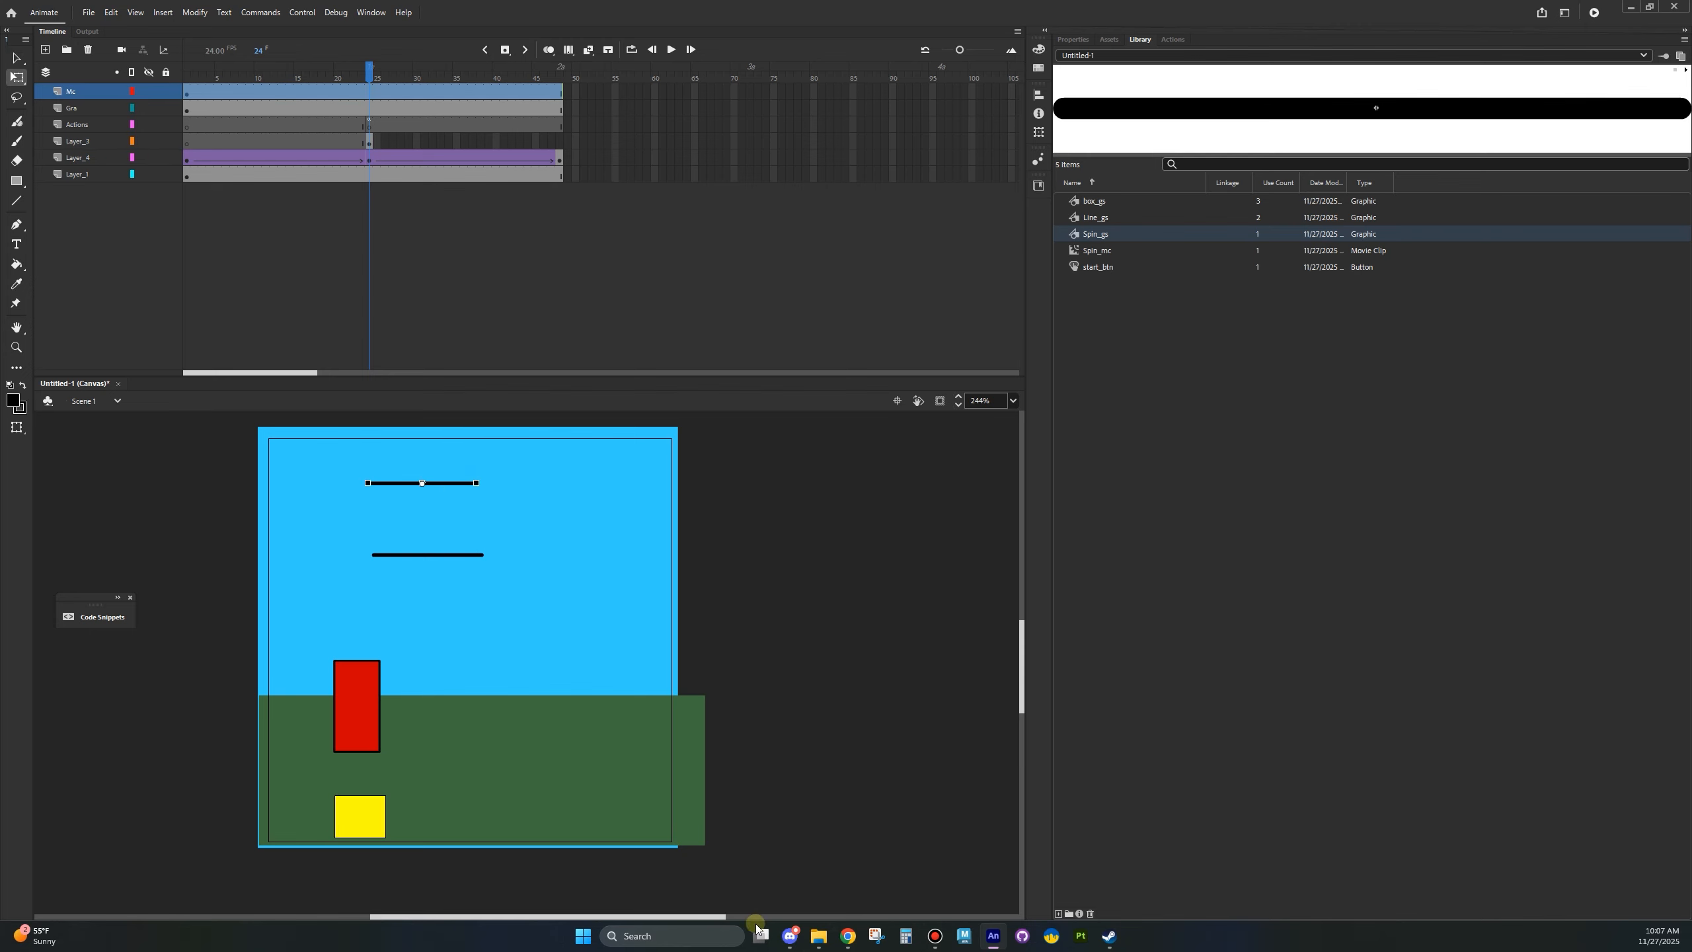
# - Retest Untitled-1.html in Chrome by continuing the animation with the yellow button, and return to Animate with the Spin_gs line selected
pyautogui.click(818, 936)
pyautogui.click(578, 480)
pyautogui.doubleClick(579, 481)
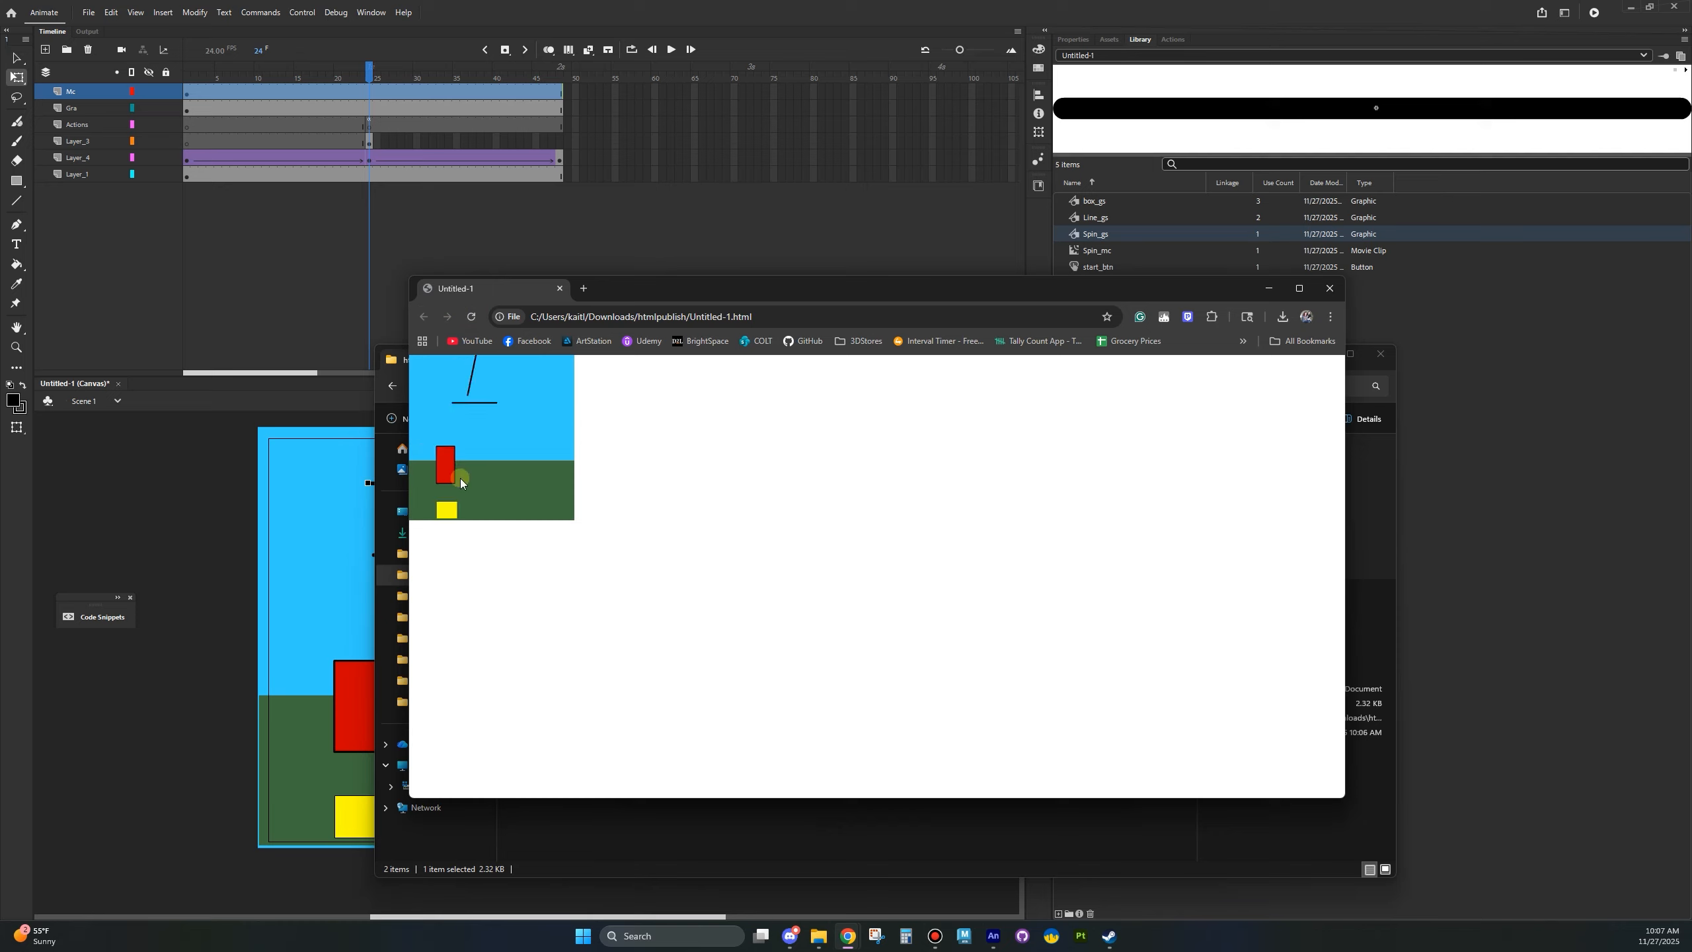
pyautogui.click(445, 516)
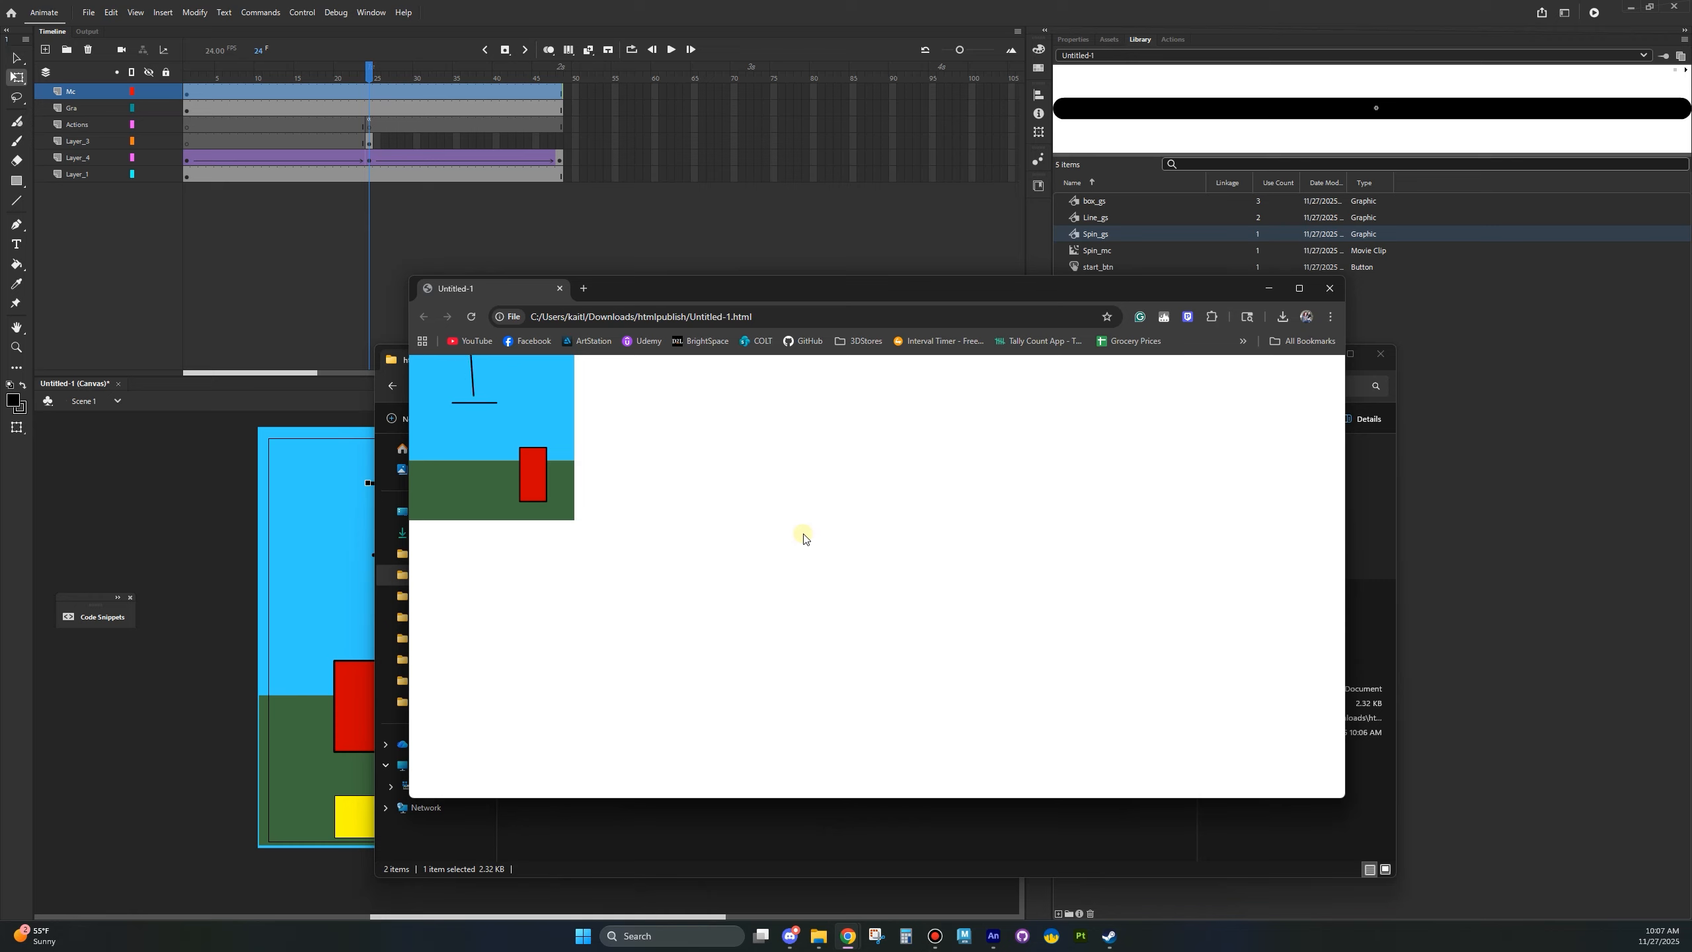
pyautogui.click(1330, 288)
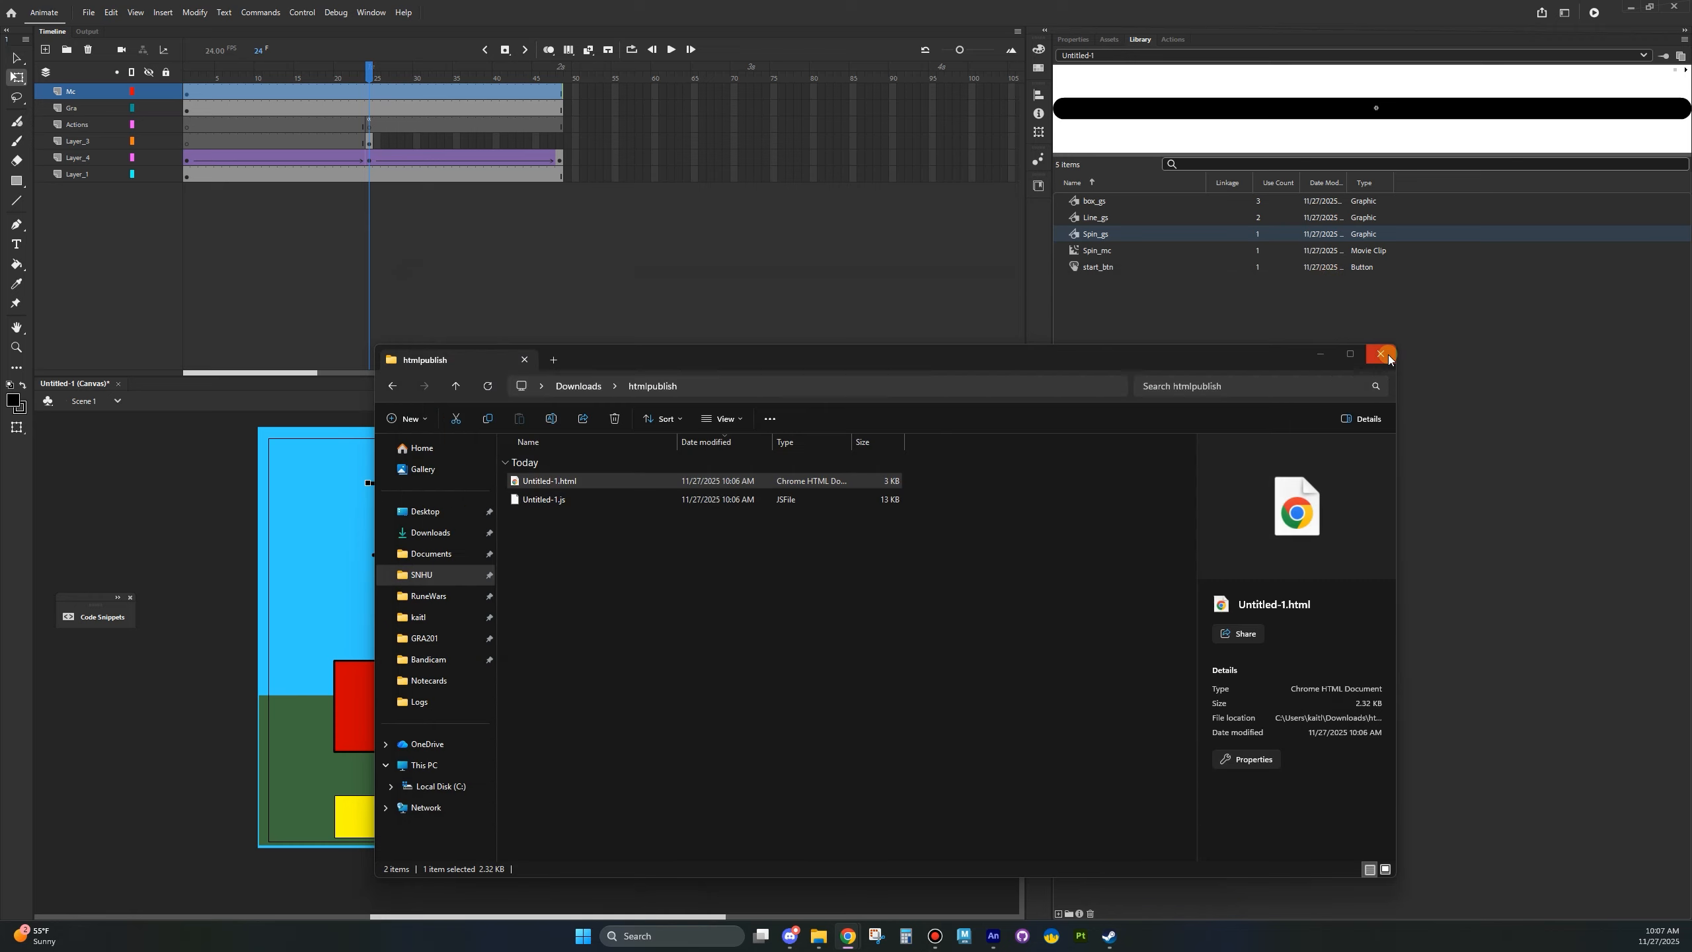
pyautogui.click(1381, 353)
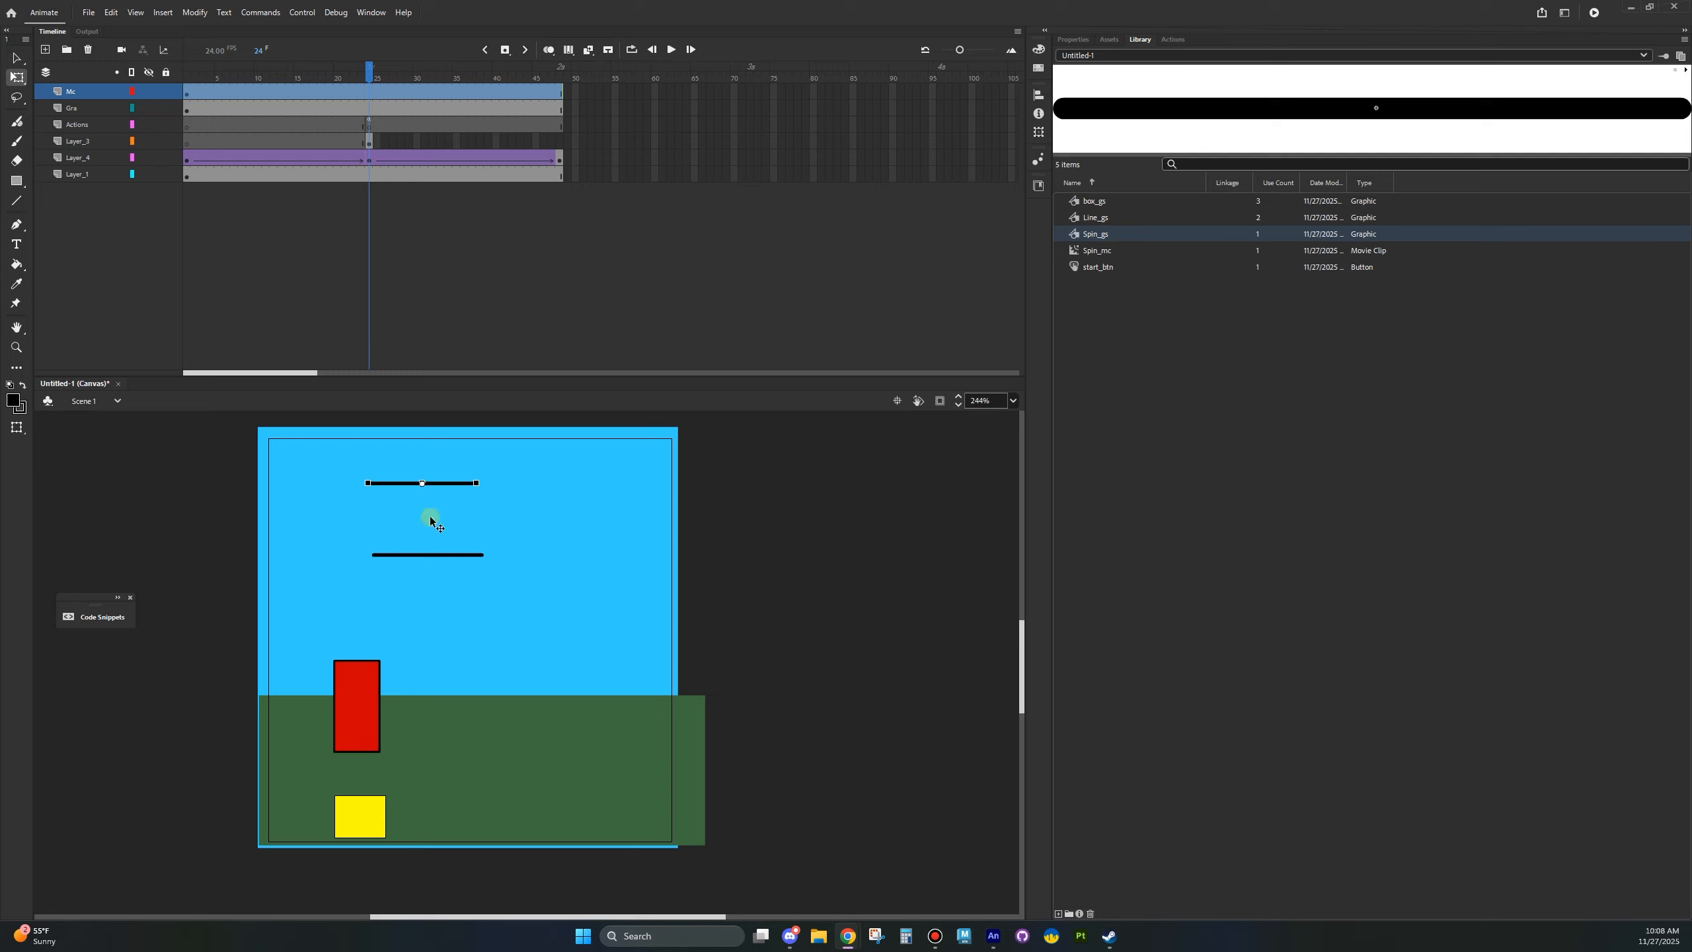
pyautogui.click(426, 555)
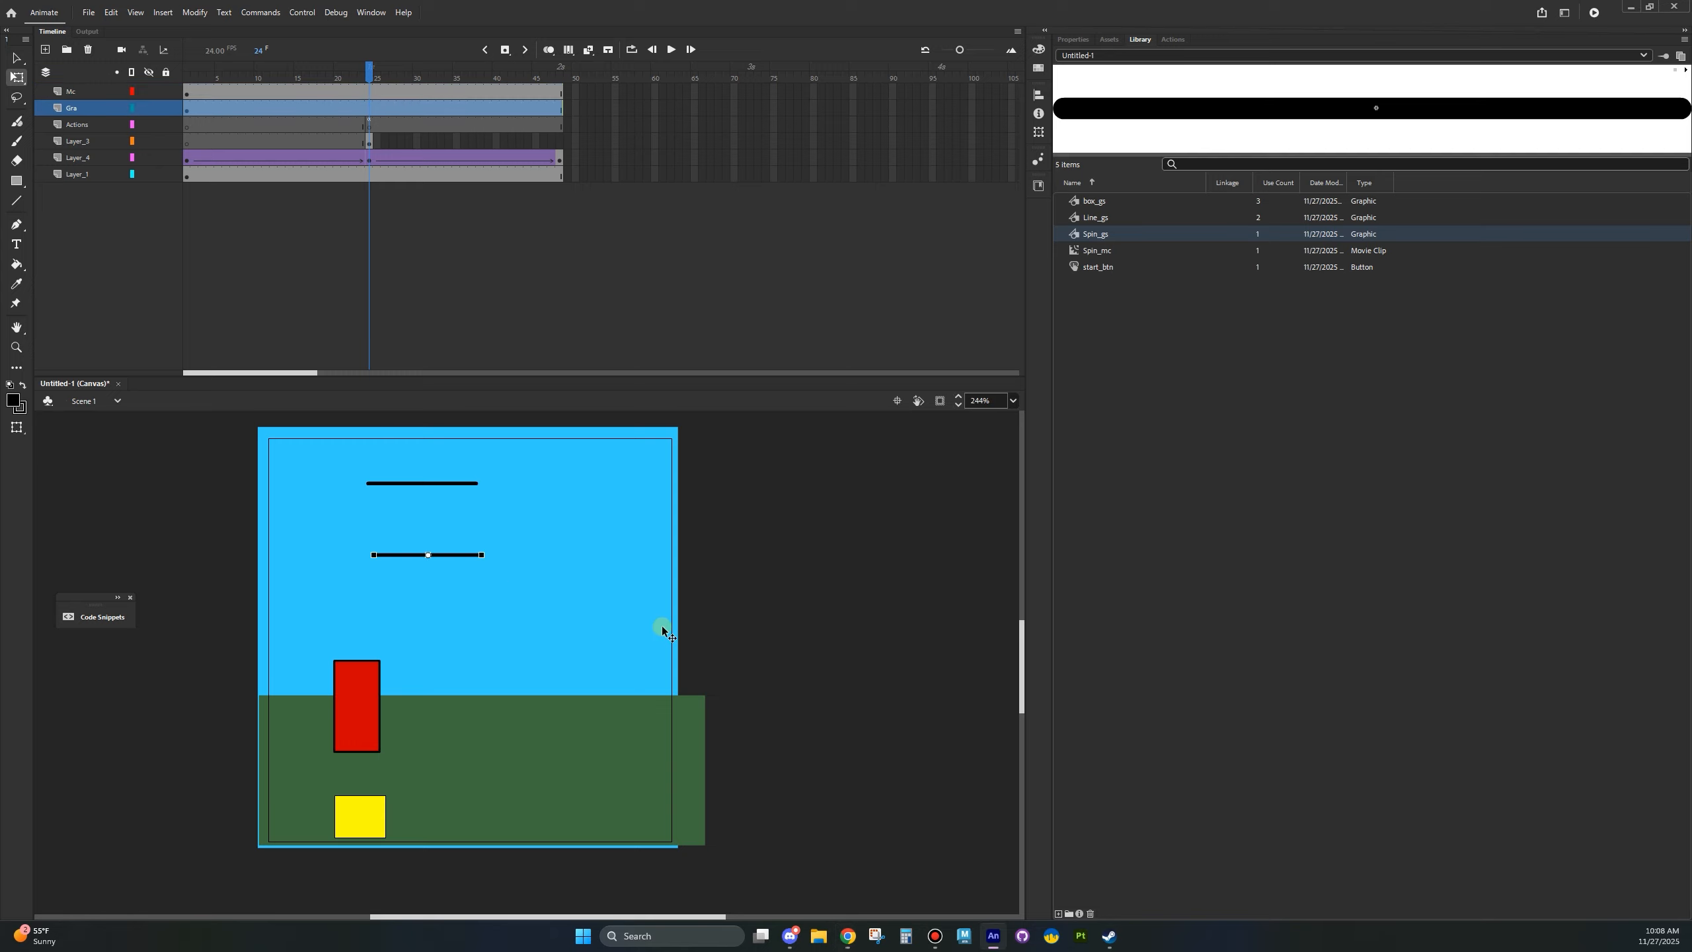